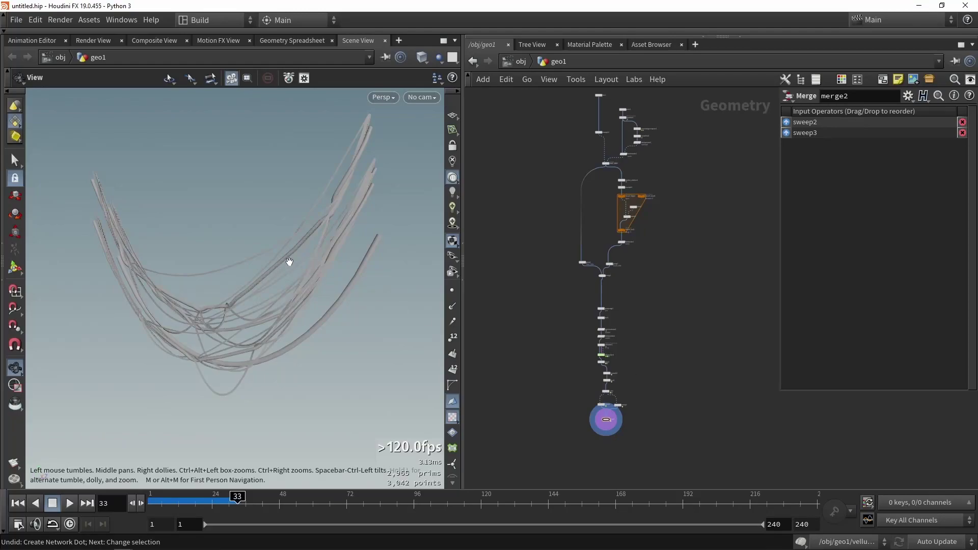
Box-select every node of the geo1 cable network and collapse them into subnet1
drag(288, 262, 314, 304)
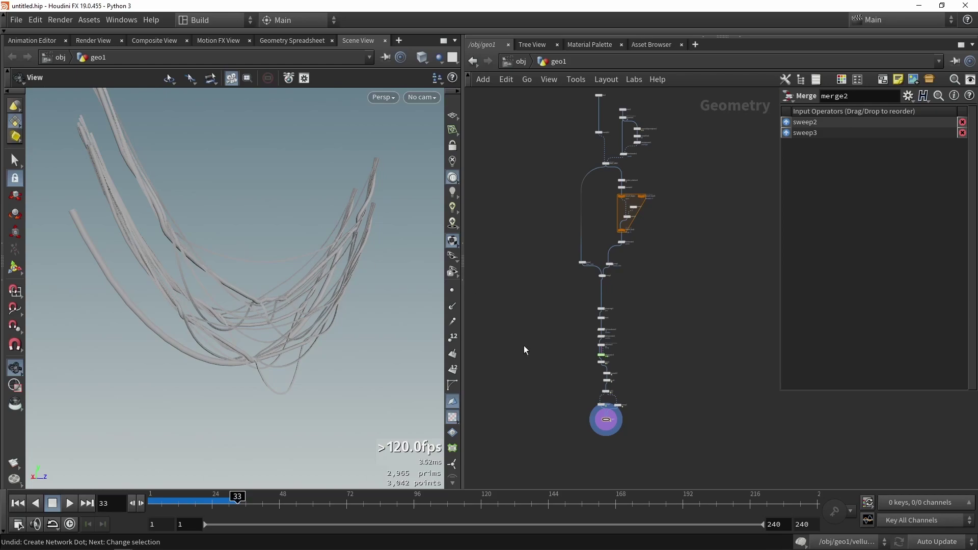
scroll(527, 334, down, 2)
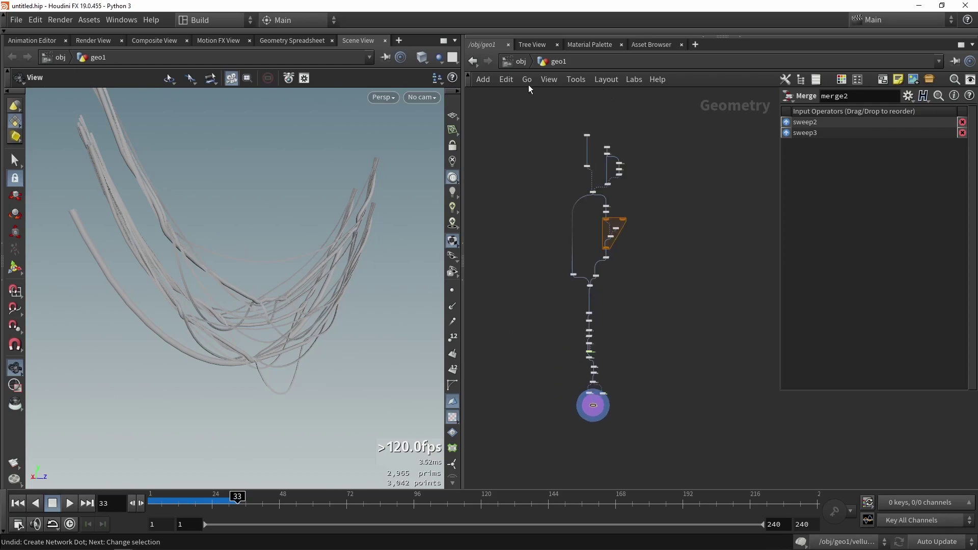
drag(534, 121, 673, 439)
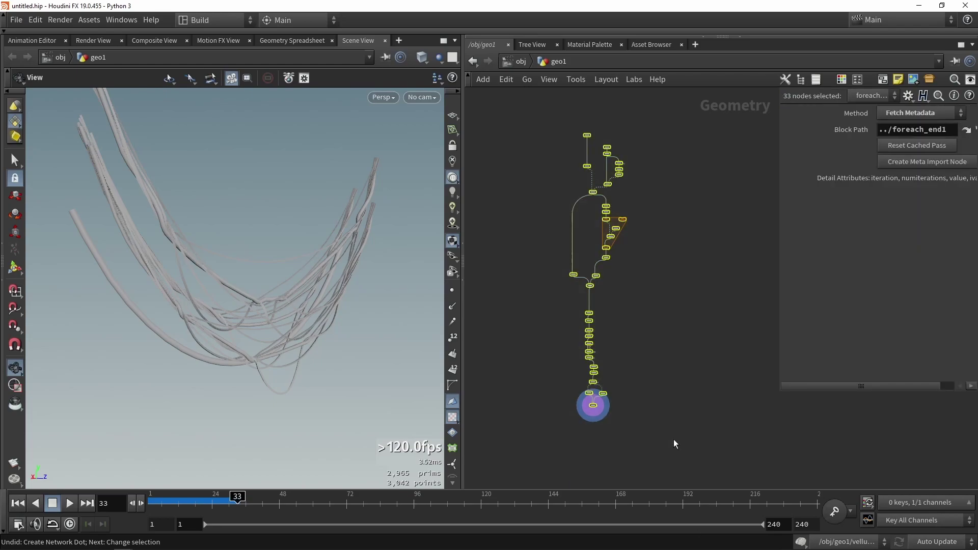
click(89, 19)
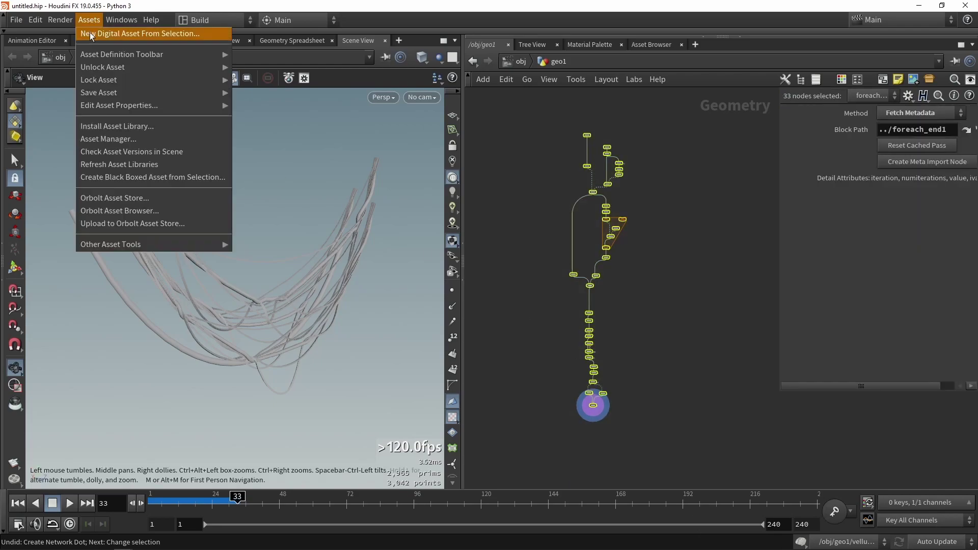
key(Escape)
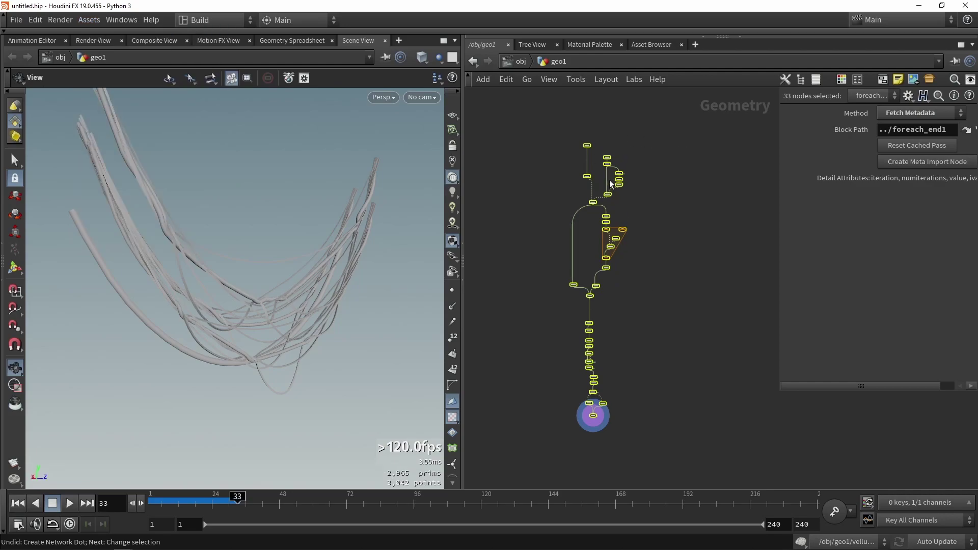
click(930, 78)
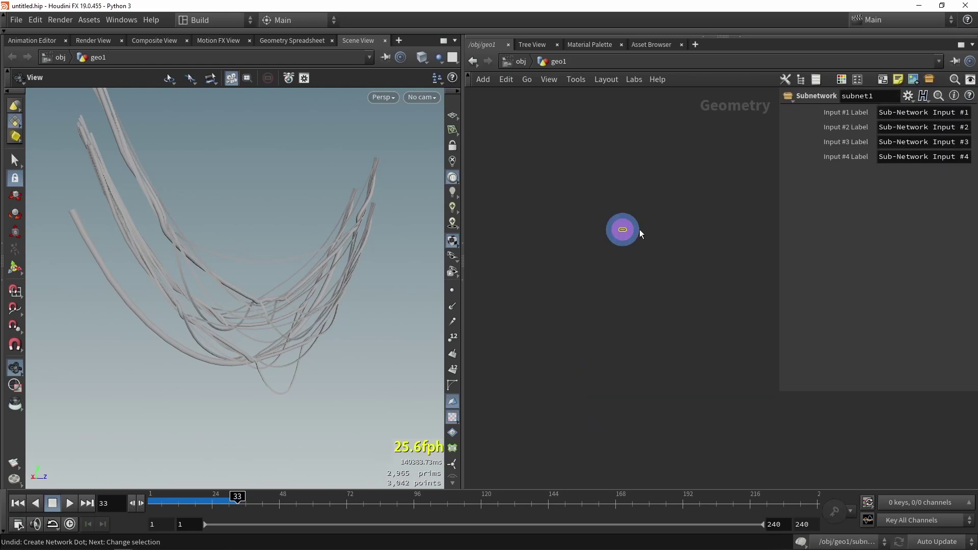
Reposition subnet1, dive inside to check its contents, and return to geo1
scroll(623, 230, up, 4)
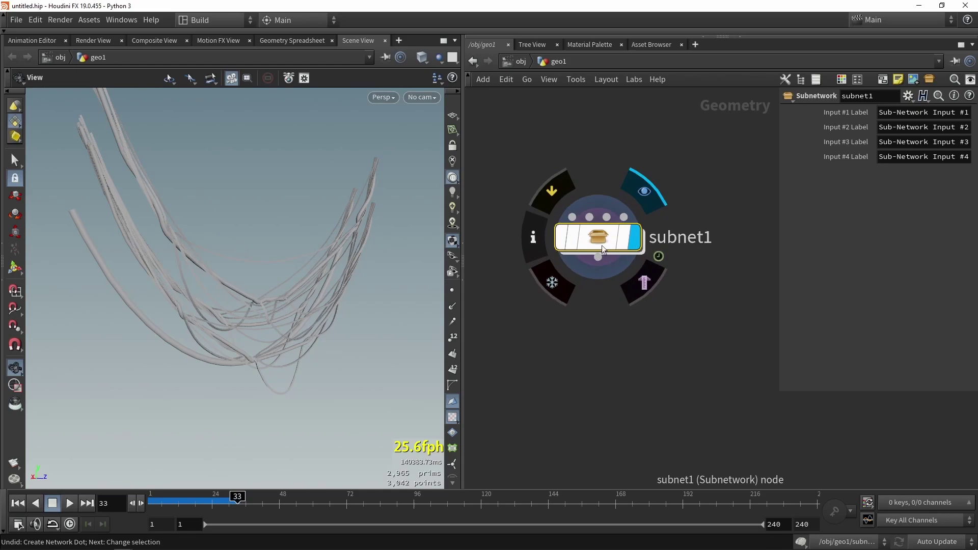
drag(601, 246, 596, 271)
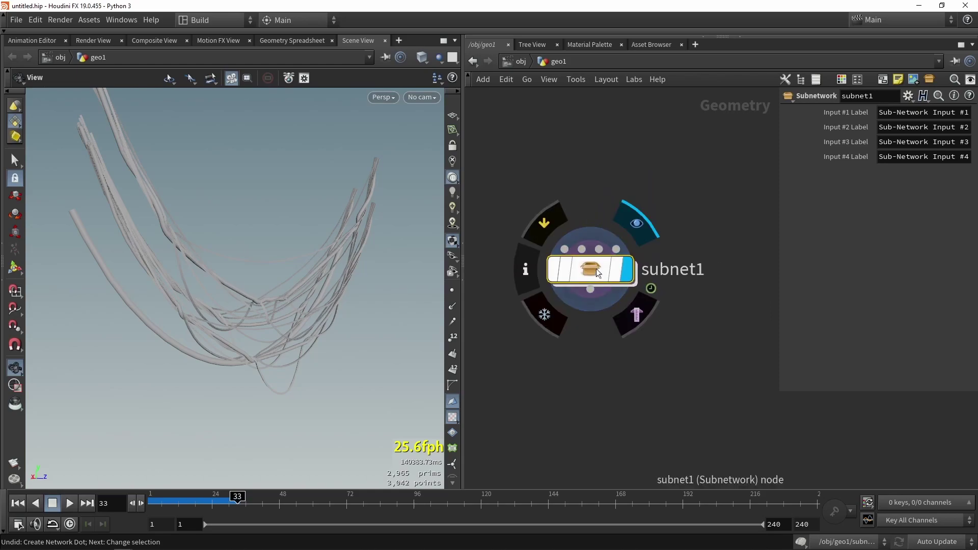
double_click(596, 269)
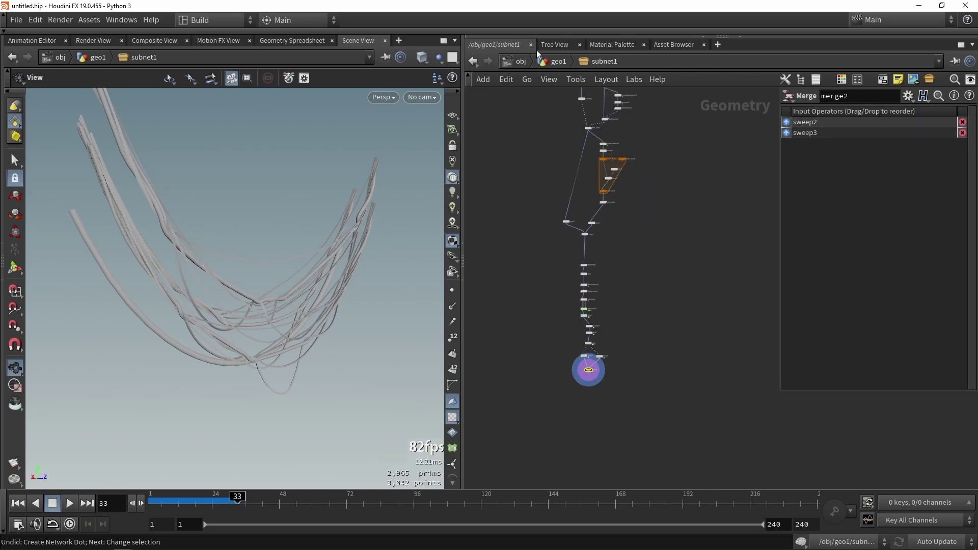
key(u)
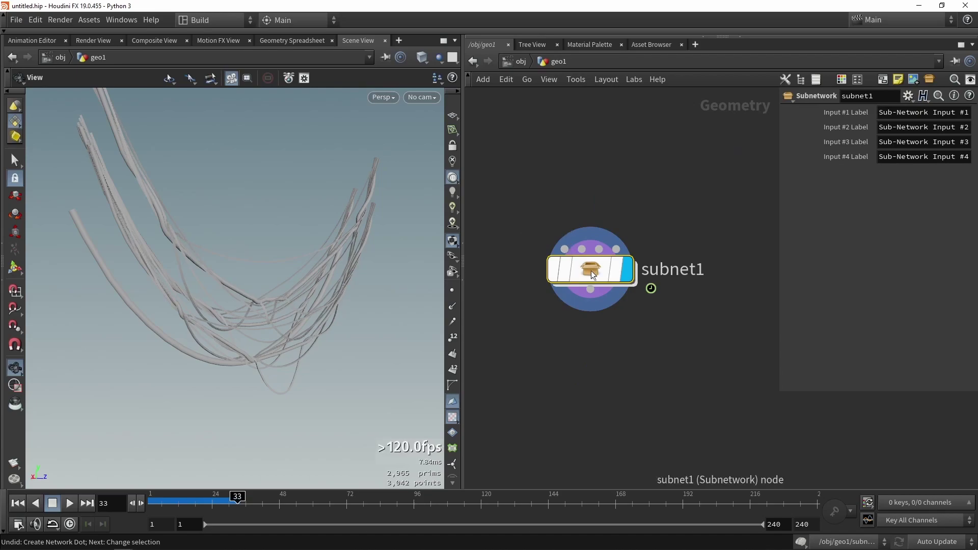
drag(582, 270, 579, 250)
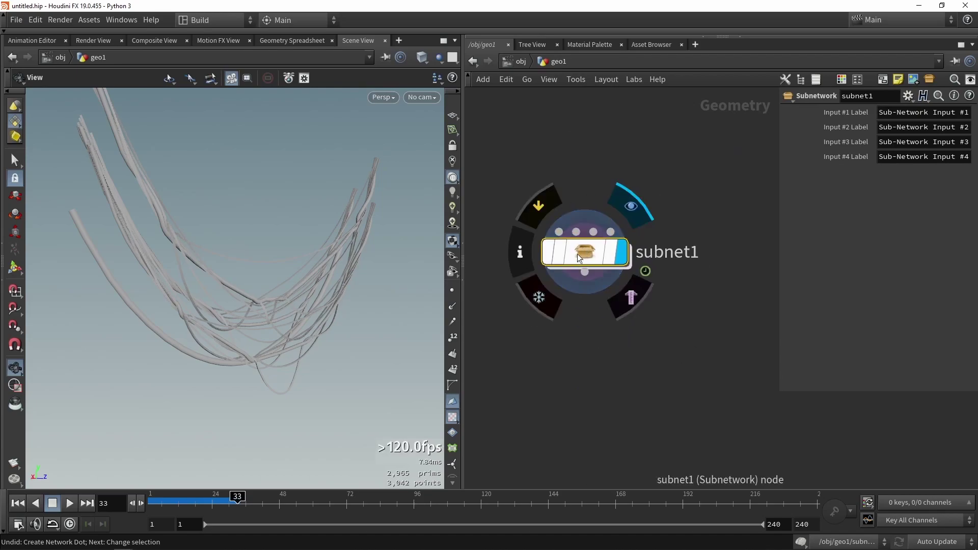
Create a new digital asset from subnet1 with the type name tutorial_cable
right_click(579, 250)
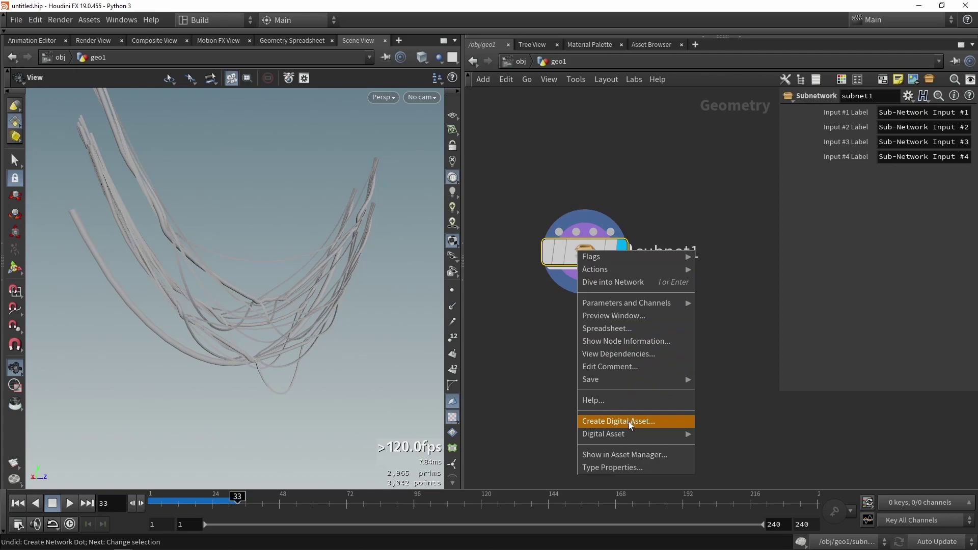
mouse_move(631, 431)
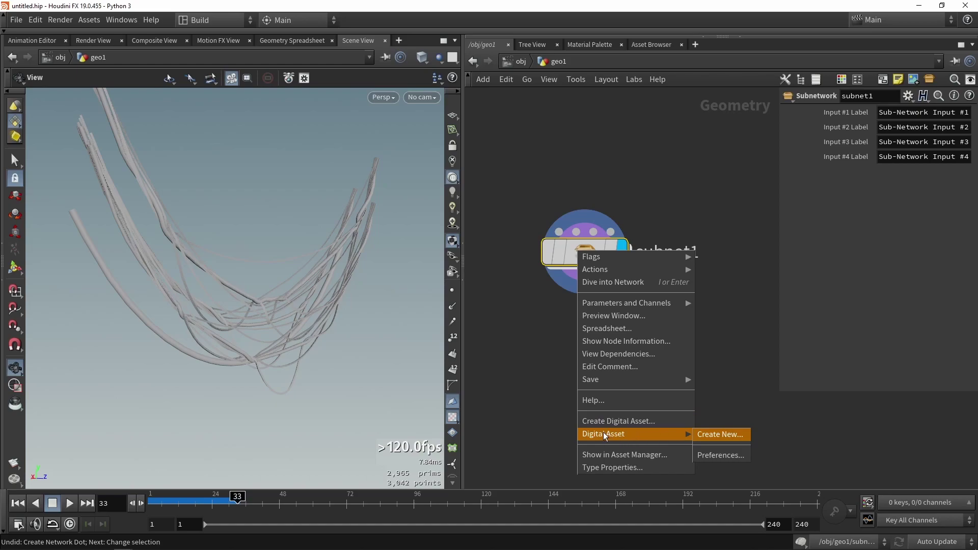
click(713, 434)
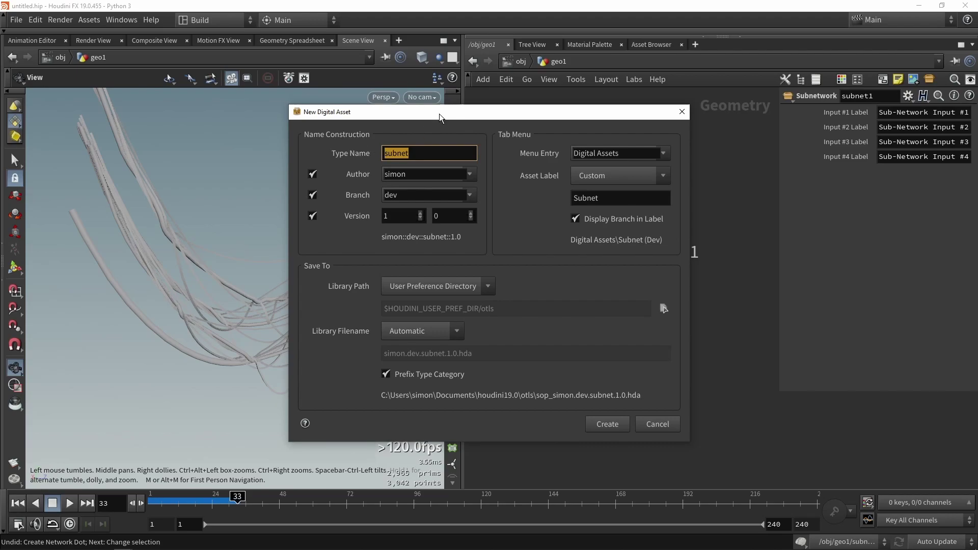
text(tutorial)
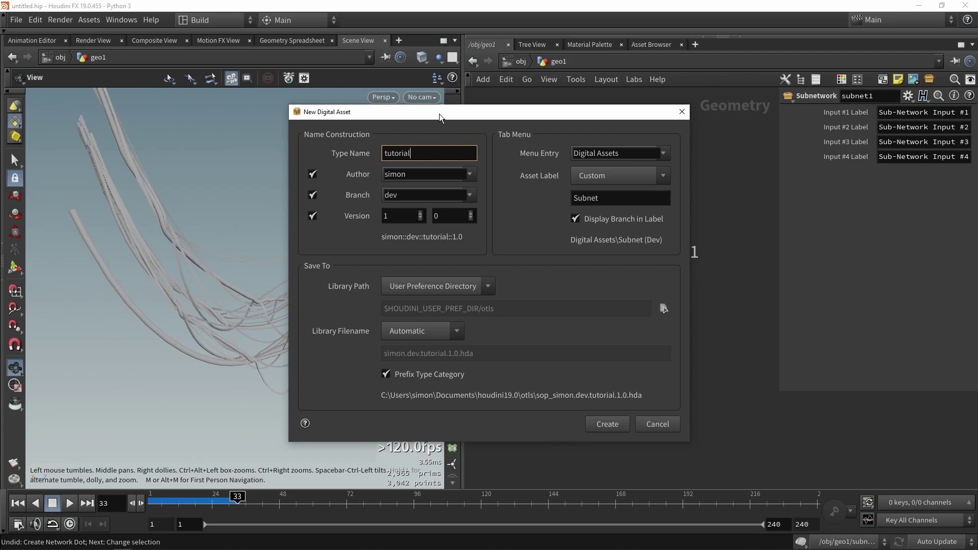
text(_cable)
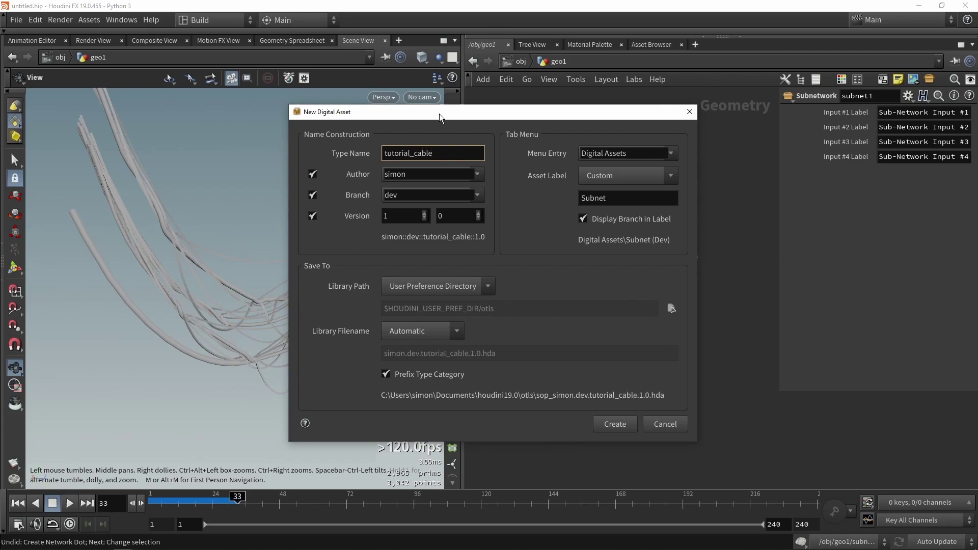
click(614, 425)
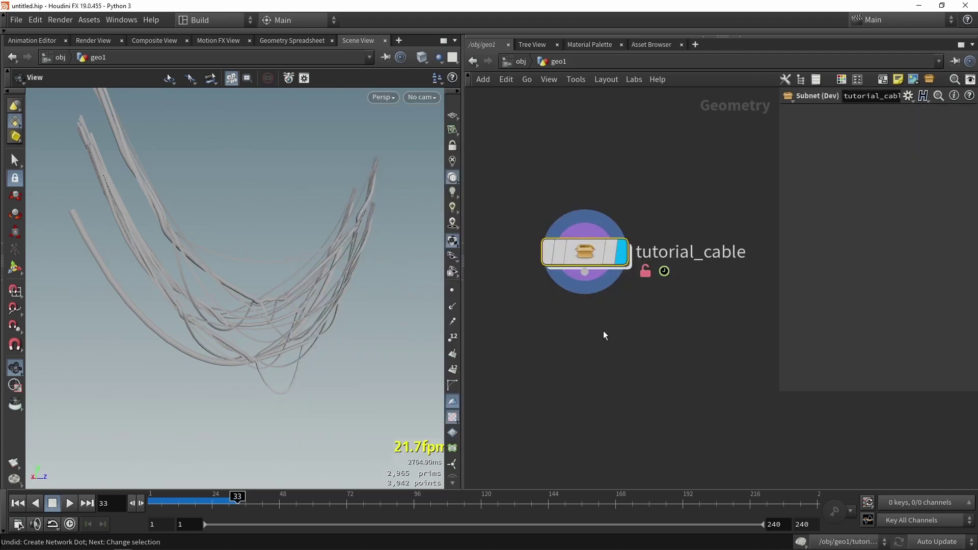
Save the tutorial_cable node type, then resize the parameter pane to show its name
mouse_move(599, 259)
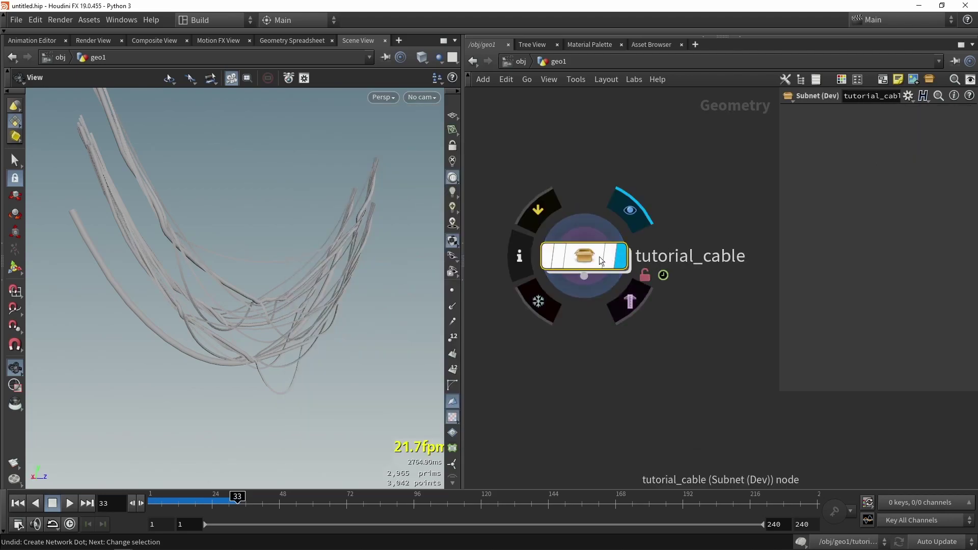
drag(599, 256, 584, 307)
right_click(583, 303)
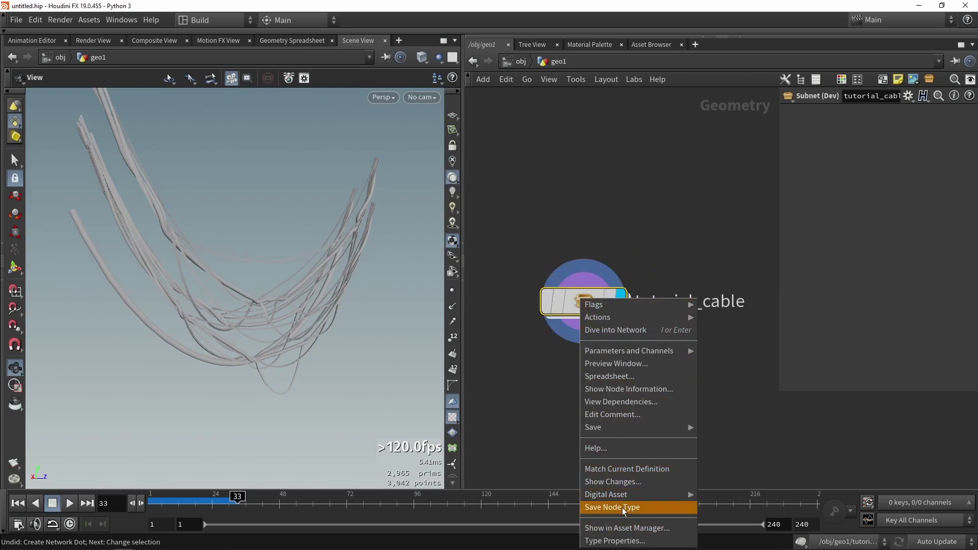
click(536, 411)
drag(575, 306, 570, 260)
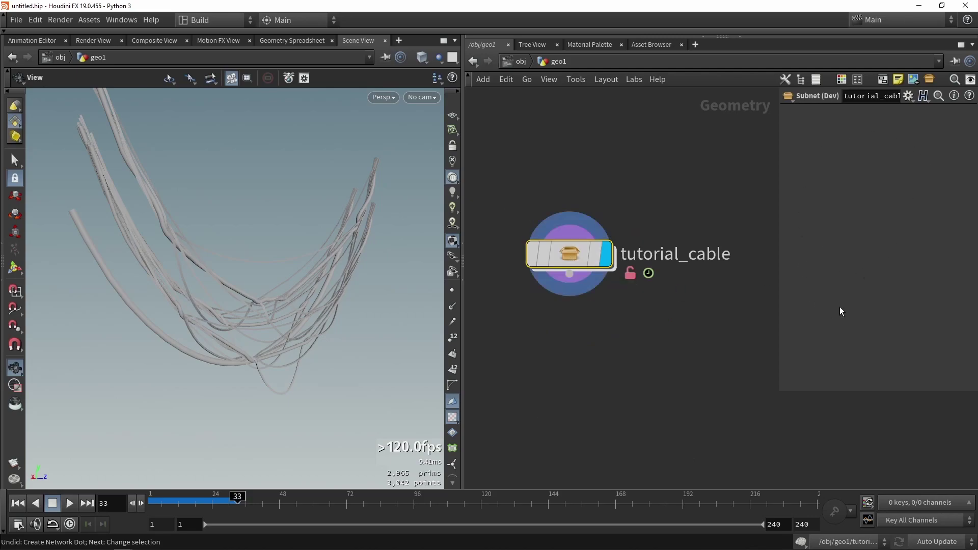
drag(778, 122, 714, 136)
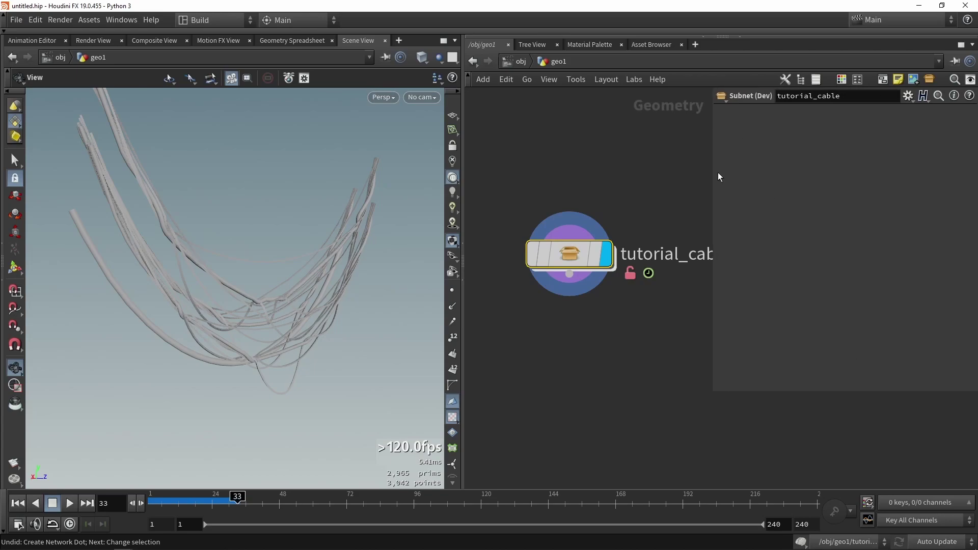
drag(715, 394, 782, 372)
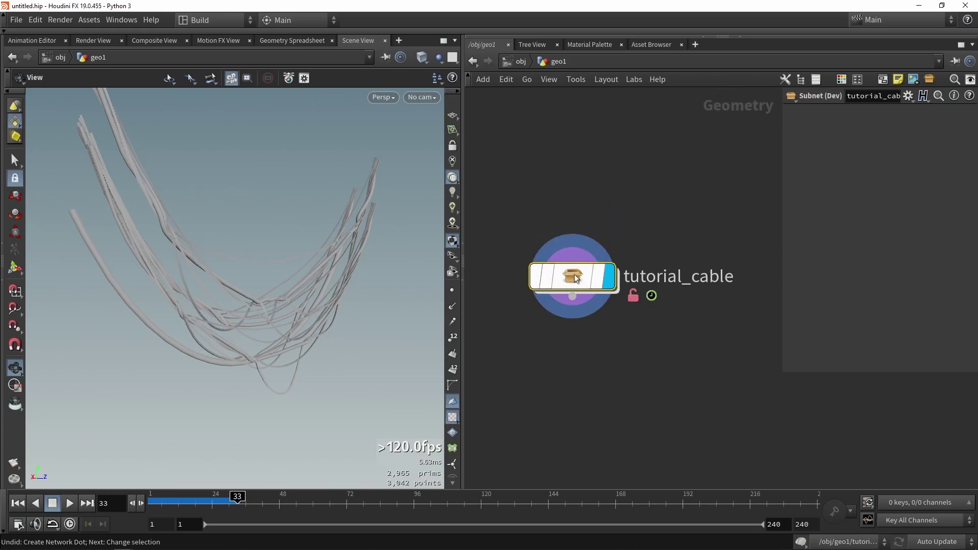
Inside tutorial_cable, place an output0 node directly below merge2 to end the chain
double_click(574, 273)
middle_drag(680, 372, 703, 200)
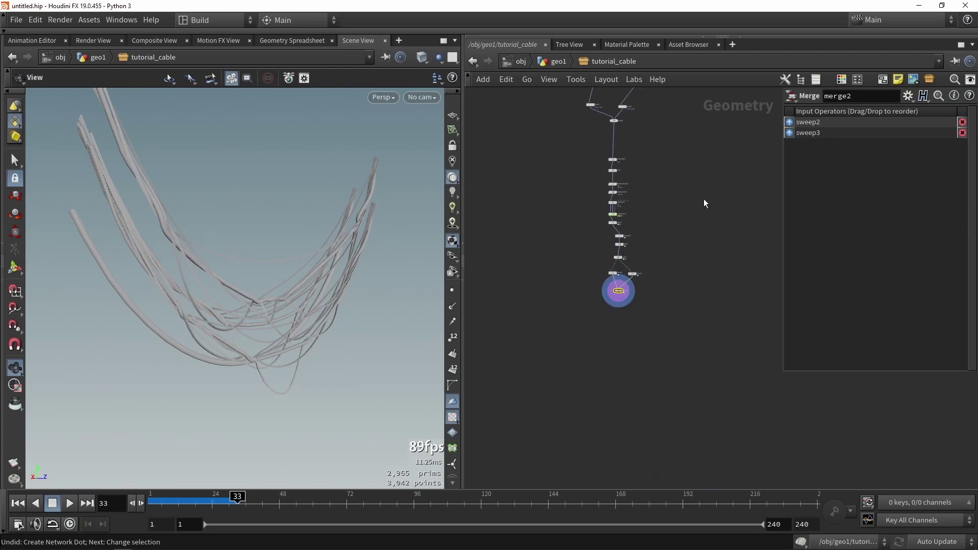
scroll(690, 251, up, 3)
scroll(601, 372, up, 2)
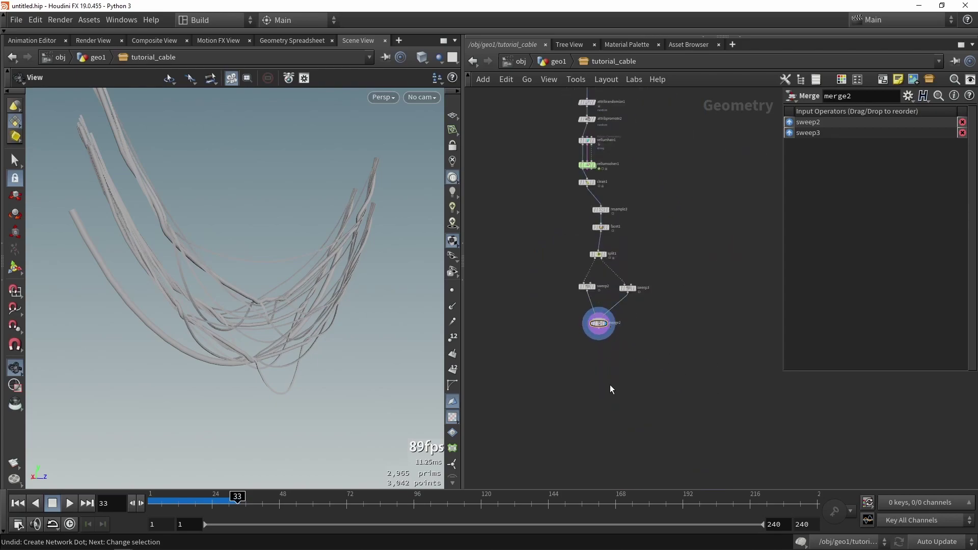
key(Tab)
key(Return)
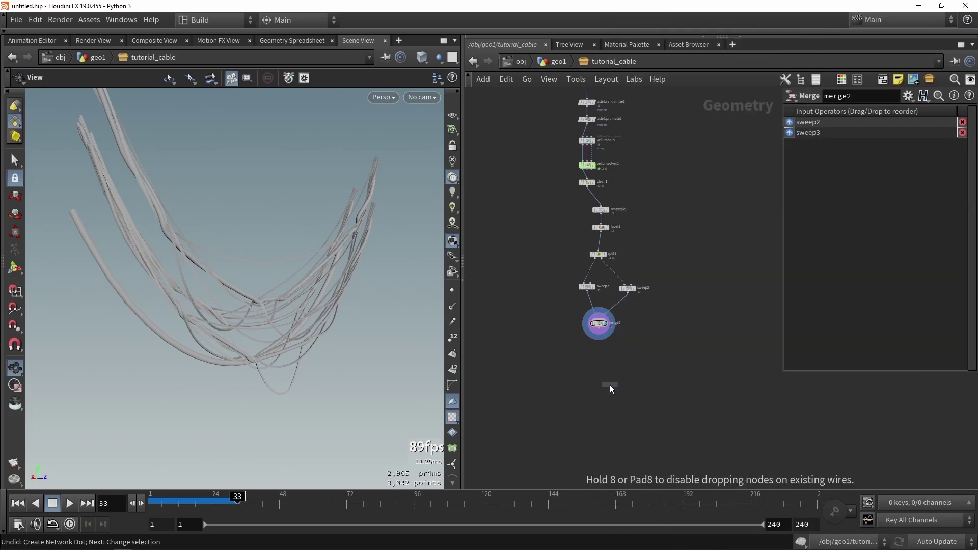
click(613, 370)
scroll(613, 372, up, 3)
mouse_move(586, 300)
mouse_down()
mouse_move(625, 400)
mouse_move(606, 390)
mouse_up()
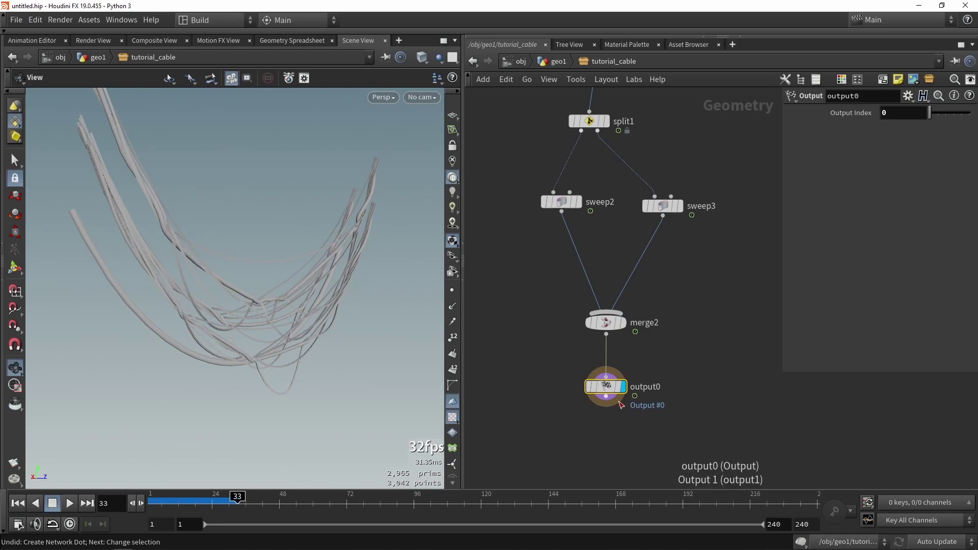
scroll(650, 364, down, 4)
scroll(647, 359, up, 4)
scroll(648, 359, down, 6)
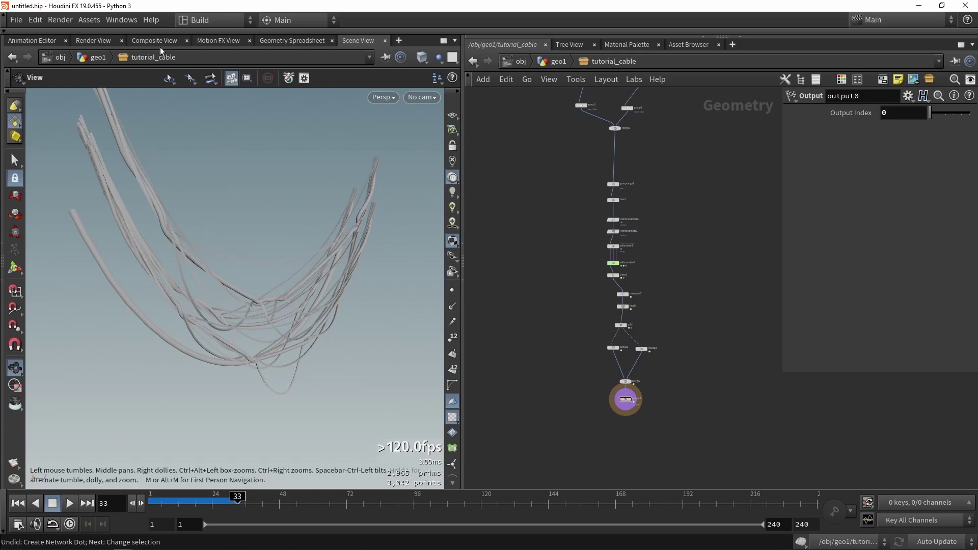
In the asset's Type Properties, relabel it Cable_tut(Dev) with Minimum Inputs 1 and Maximum Inputs 2
click(89, 21)
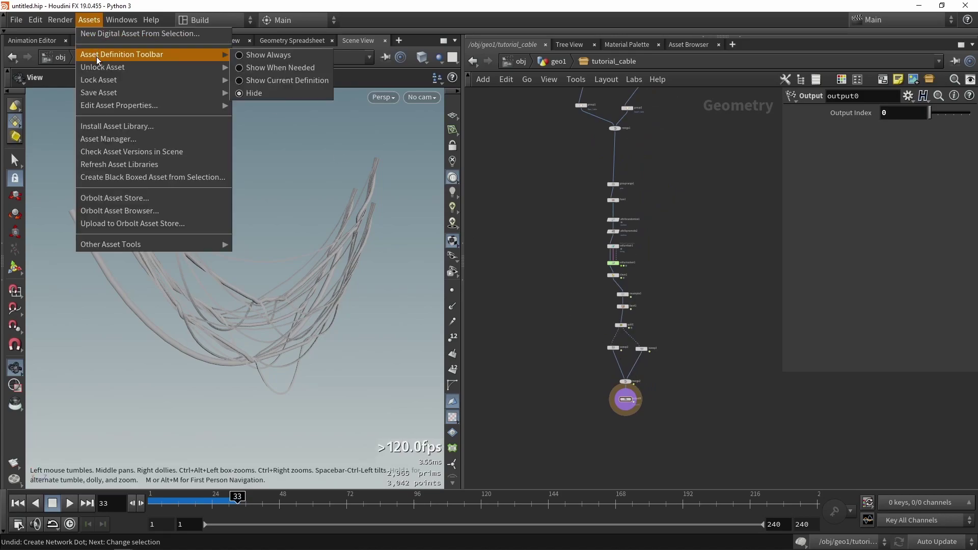
mouse_move(153, 105)
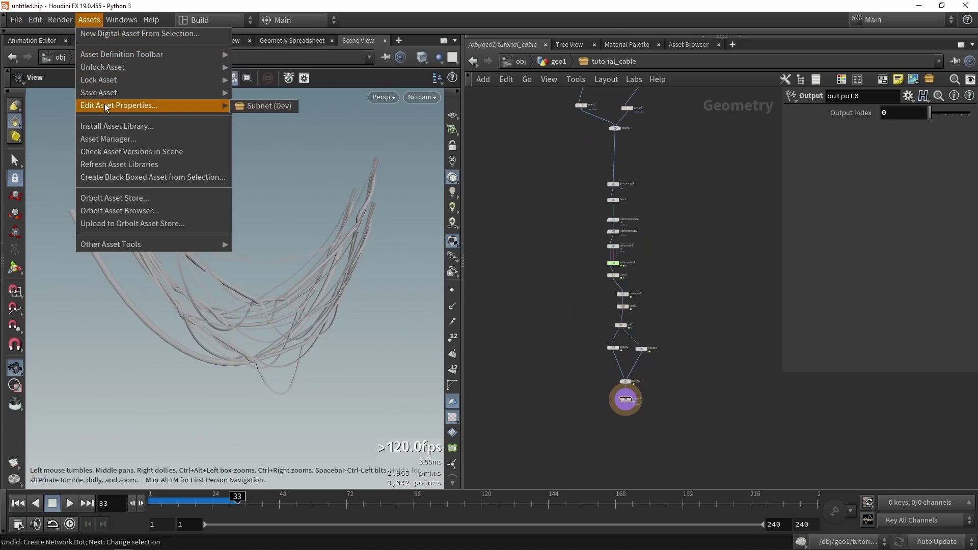
click(273, 107)
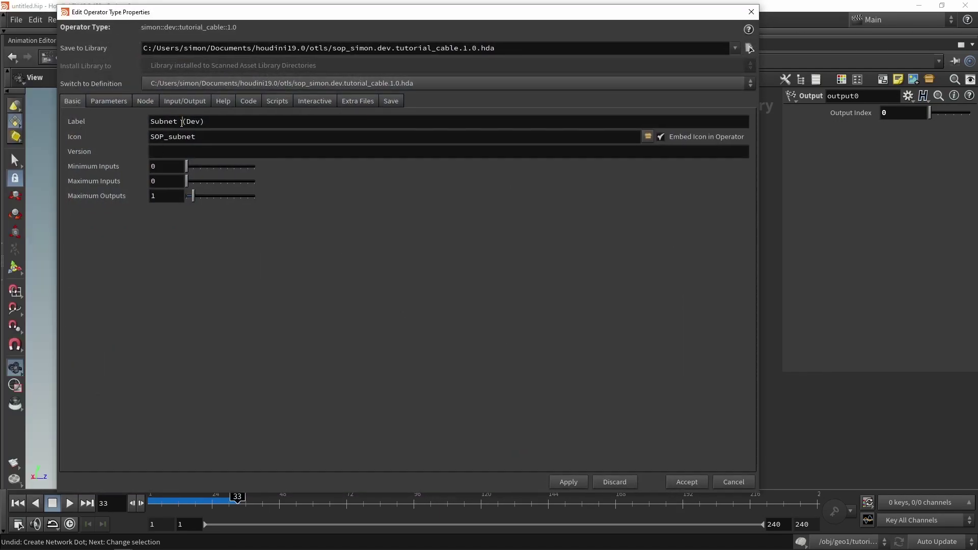
drag(181, 123, 155, 120)
text(Cable)
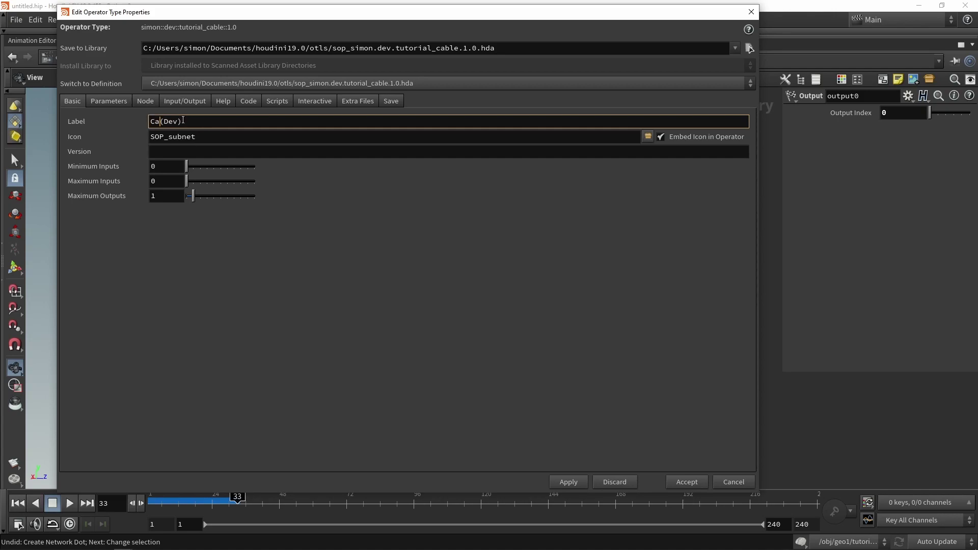
text(_tut)
key(Return)
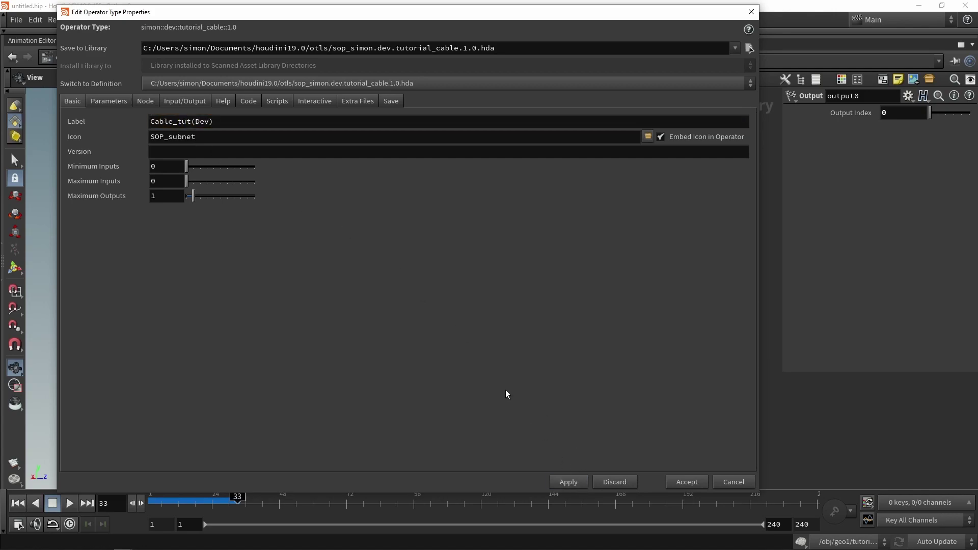
click(104, 101)
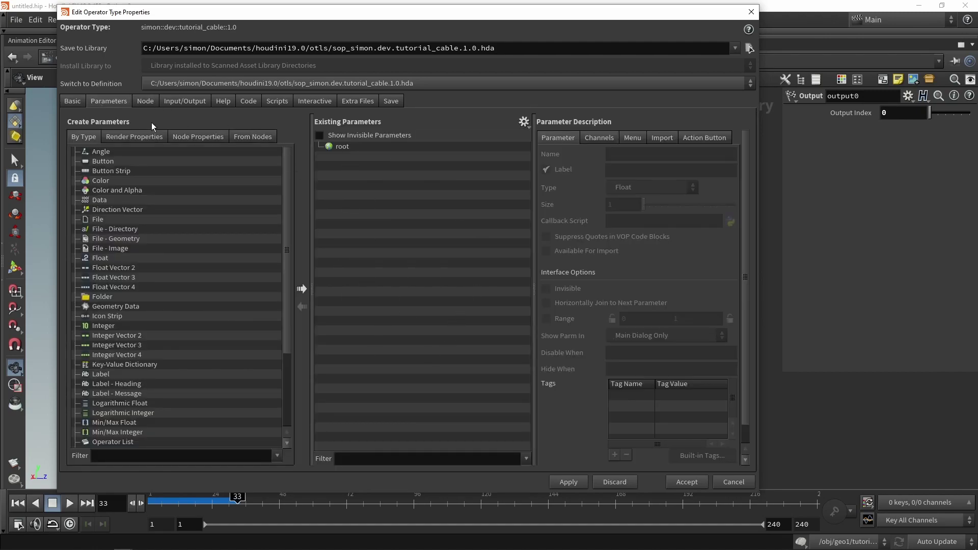
click(139, 101)
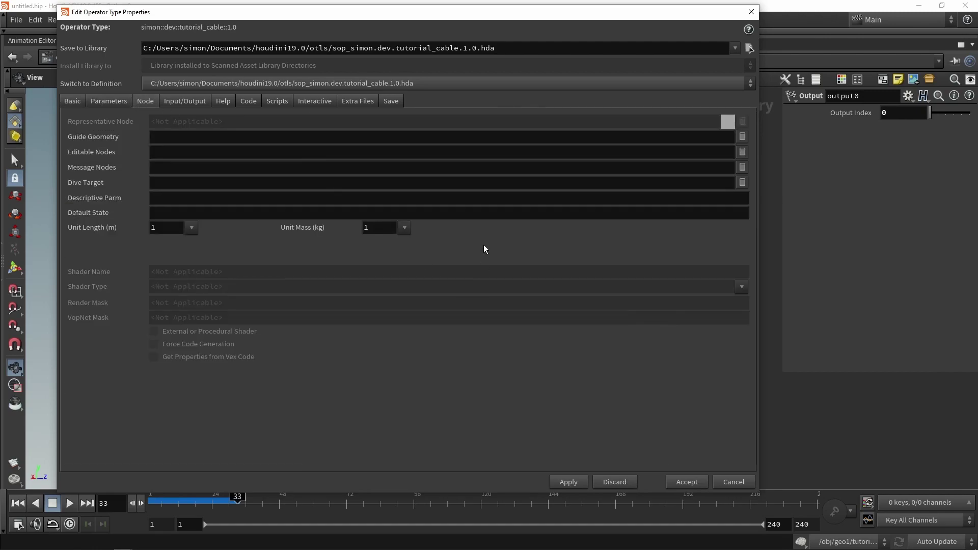
click(76, 102)
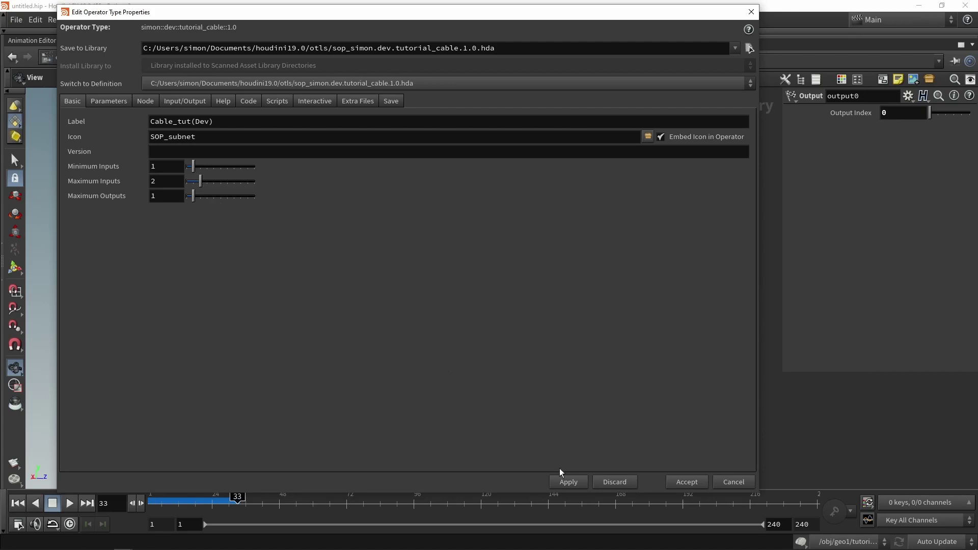
Accept the type property changes and dive back into the tutorial_cable asset
click(691, 482)
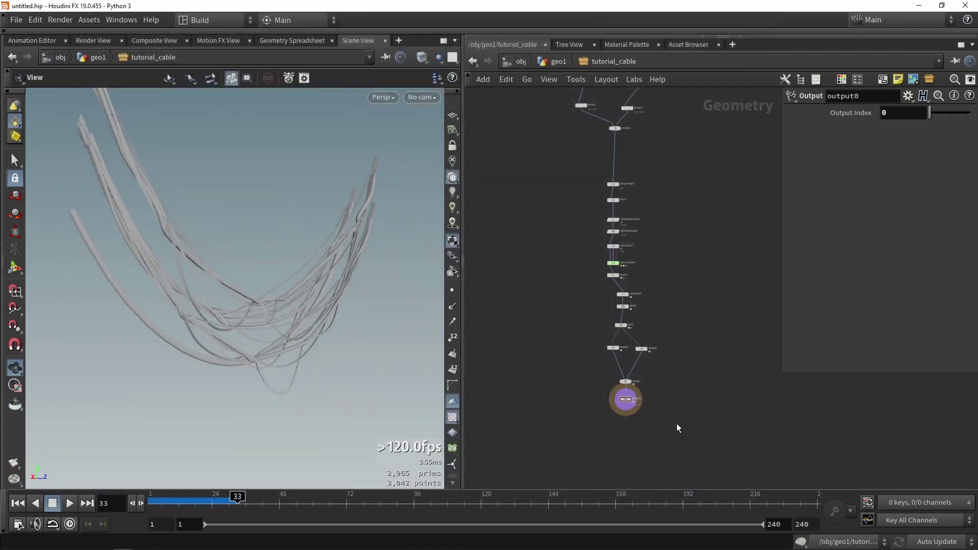
click(554, 61)
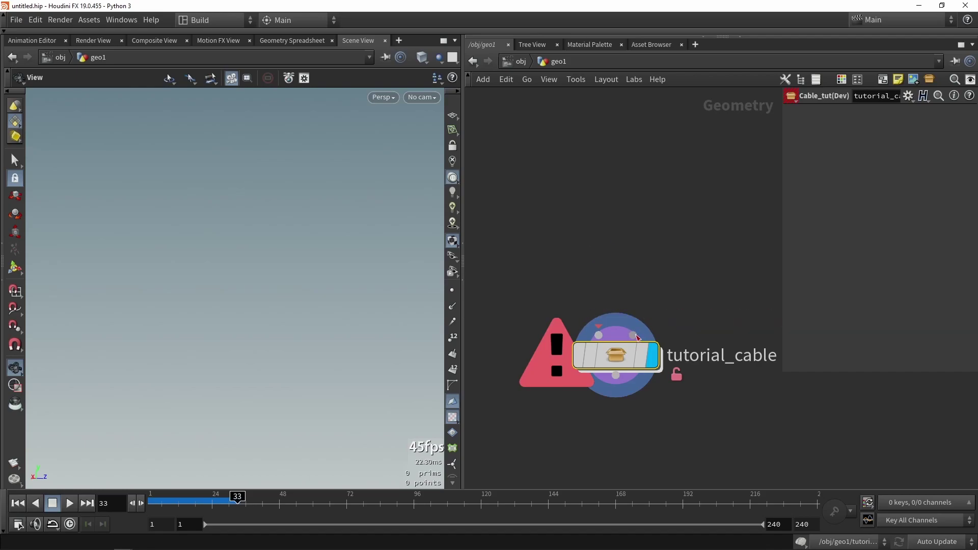
drag(637, 338, 708, 228)
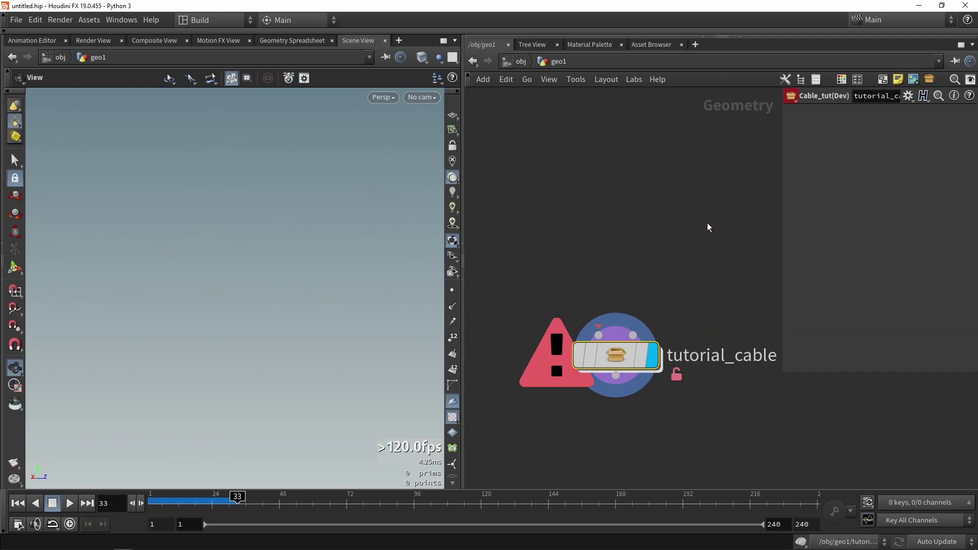
double_click(615, 359)
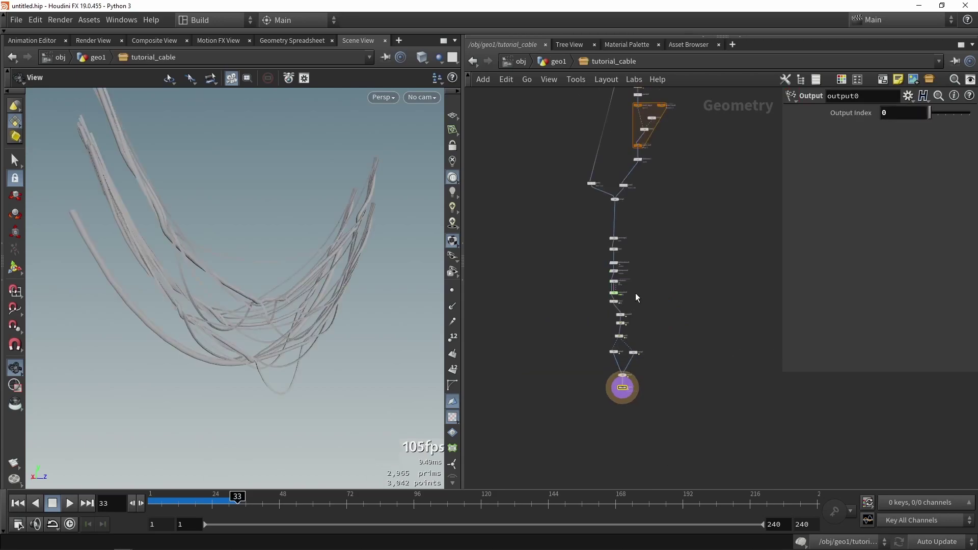
Arrange the two Sub-Network Input nodes at the top of the network
middle_drag(636, 297, 641, 410)
scroll(601, 114, up, 6)
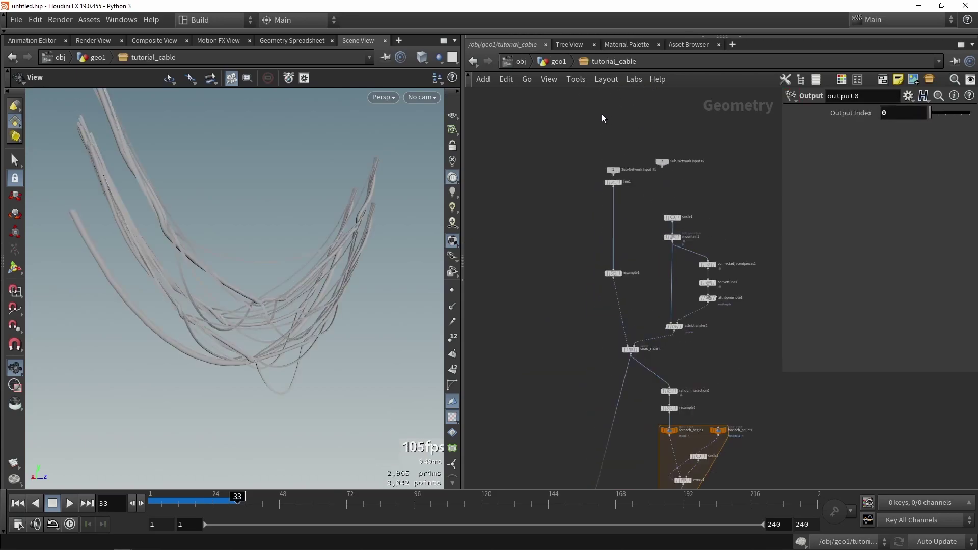
drag(563, 149, 720, 219)
middle_drag(719, 215, 714, 256)
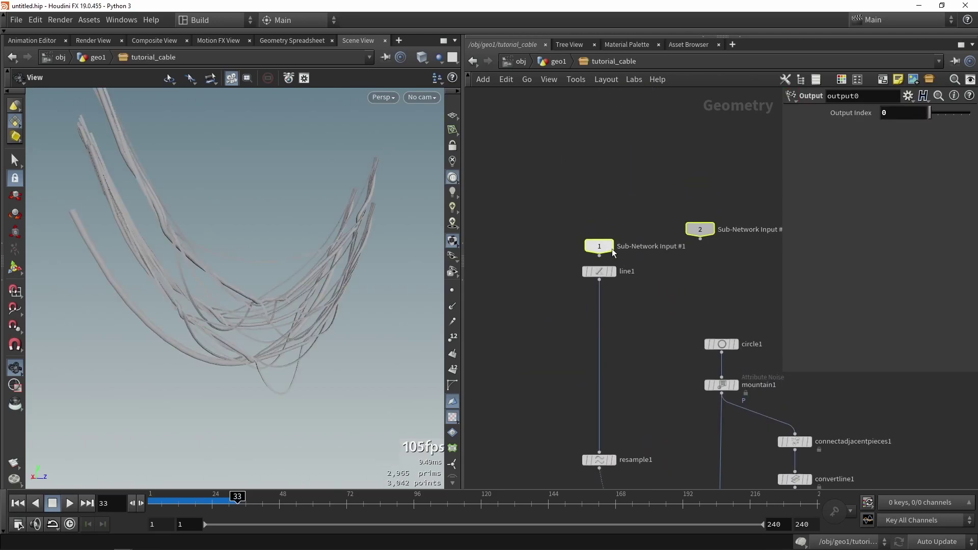
drag(606, 247, 608, 129)
click(659, 192)
middle_drag(659, 192, 647, 216)
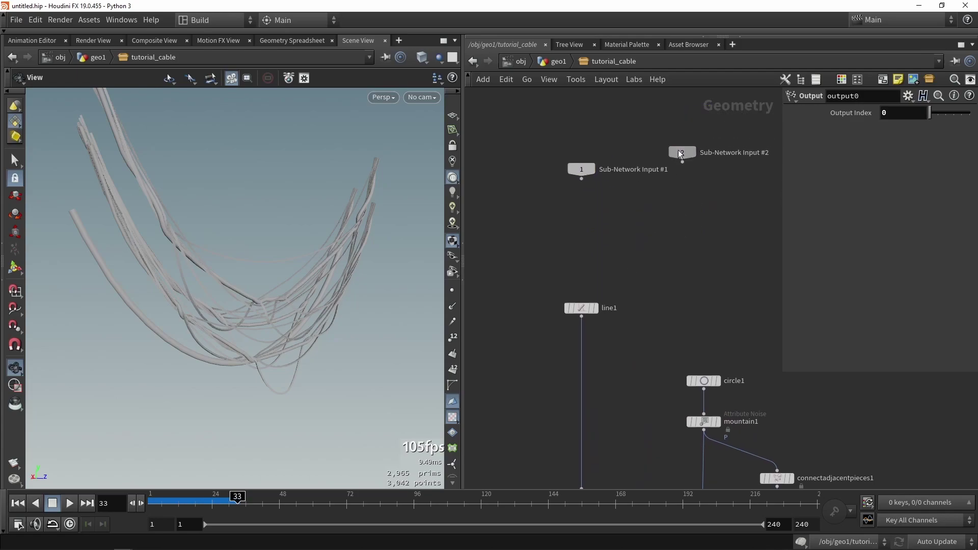
drag(677, 150, 714, 167)
Wire Sub-Network Input #1 into resample1 and cut line1 out with Ctrl+X
drag(690, 212, 582, 138)
scroll(610, 244, down, 2)
middle_drag(610, 243, 623, 167)
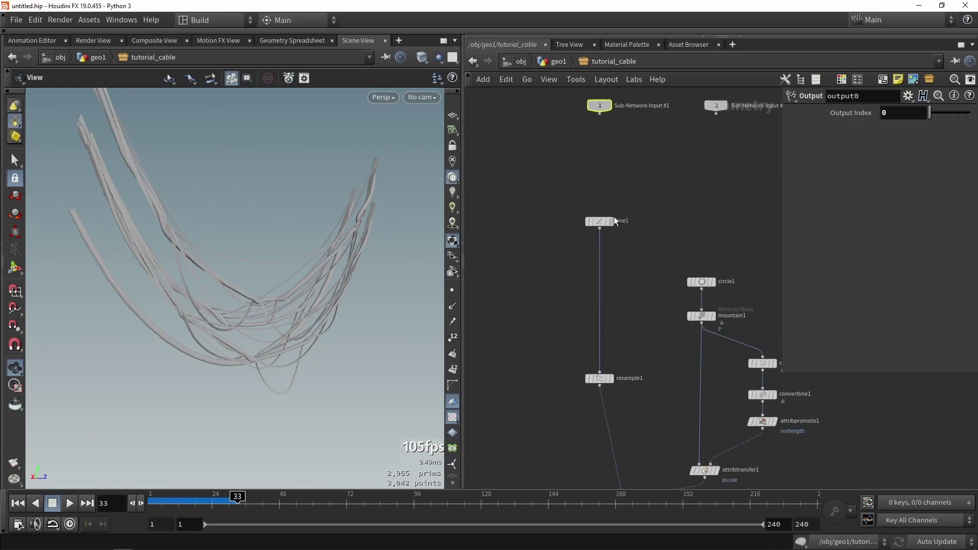
drag(600, 221, 520, 135)
click(601, 107)
drag(600, 107, 596, 370)
drag(562, 241, 474, 106)
key(ctrl+x)
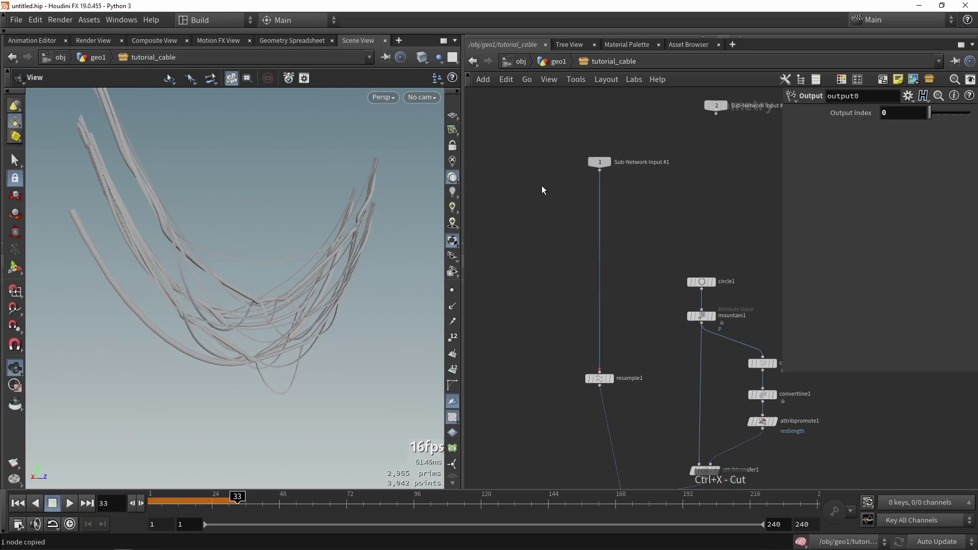
Connect Sub-Network Input #2 to vellumhair1's Collision Geometry input
scroll(643, 183, down, 3)
scroll(672, 108, down, 3)
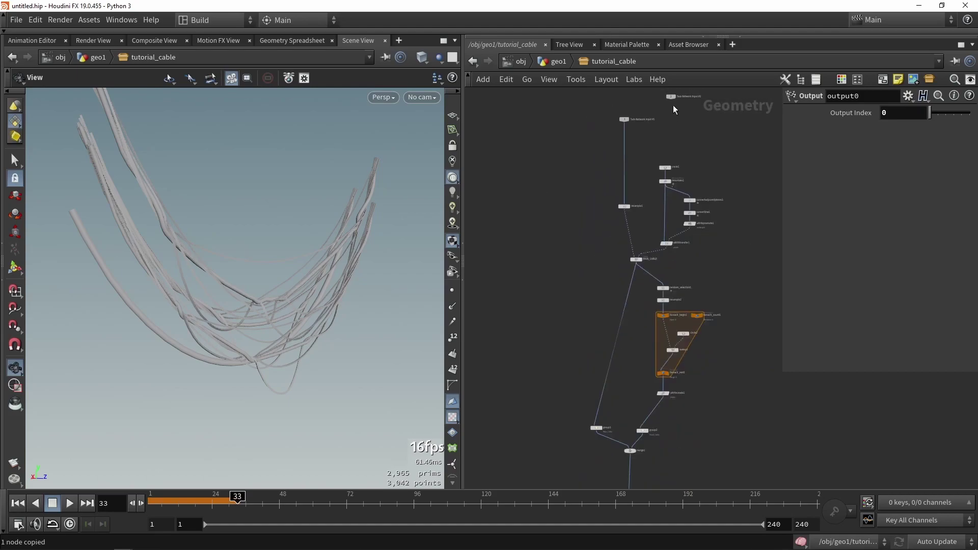
middle_drag(680, 462, 653, 261)
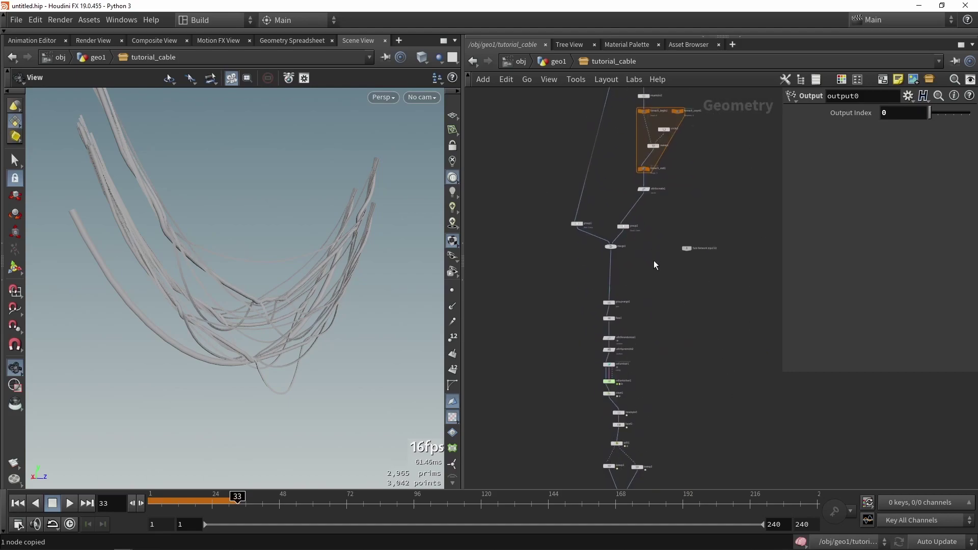
scroll(652, 261, up, 5)
drag(727, 122, 660, 314)
scroll(641, 341, up, 5)
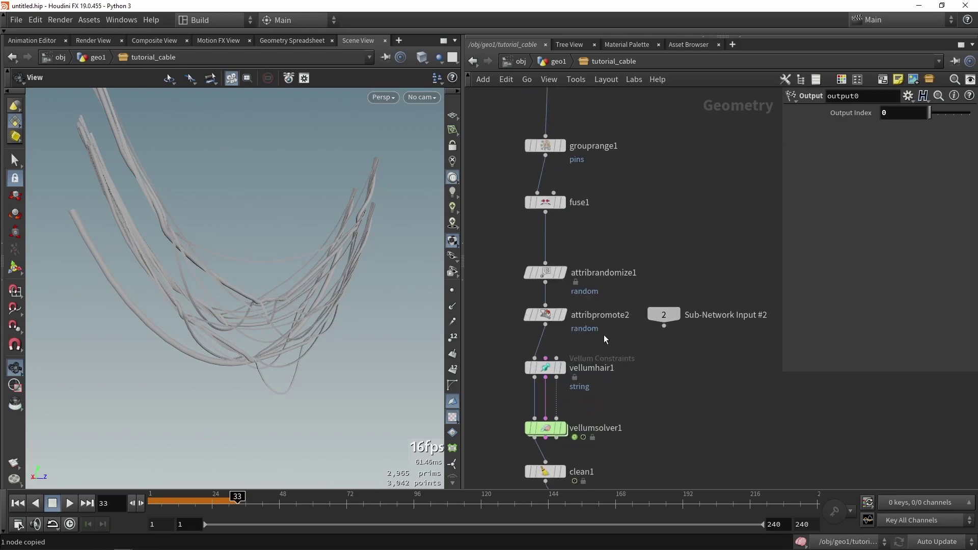
scroll(604, 338, up, 1)
scroll(587, 319, up, 1)
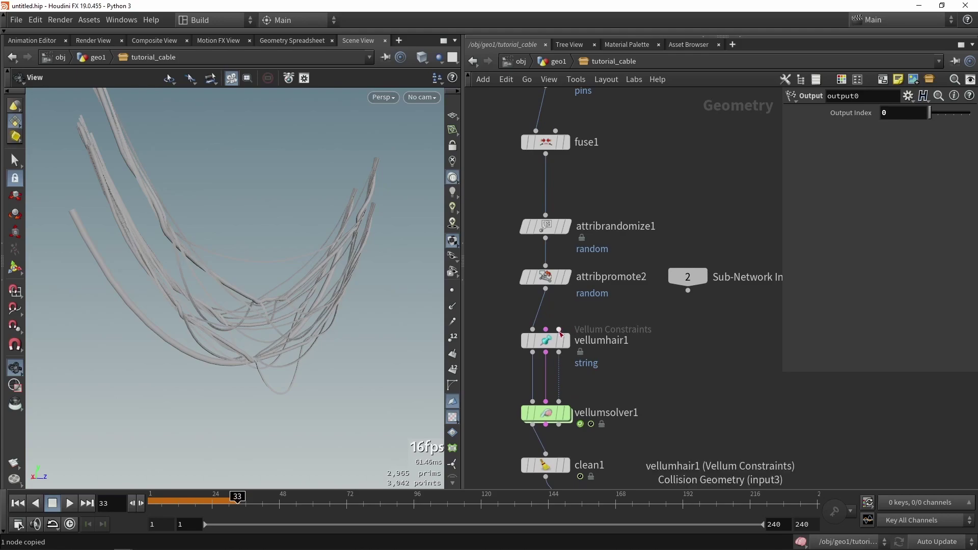
drag(560, 332, 685, 310)
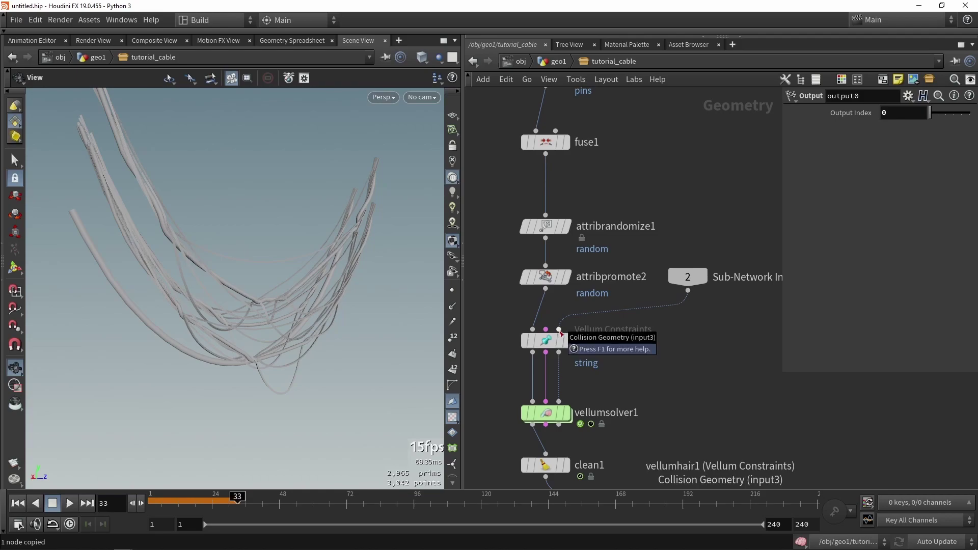
At geo1, paste line1 and wire it into tutorial_cable's first input
click(565, 64)
key(ctrl+v)
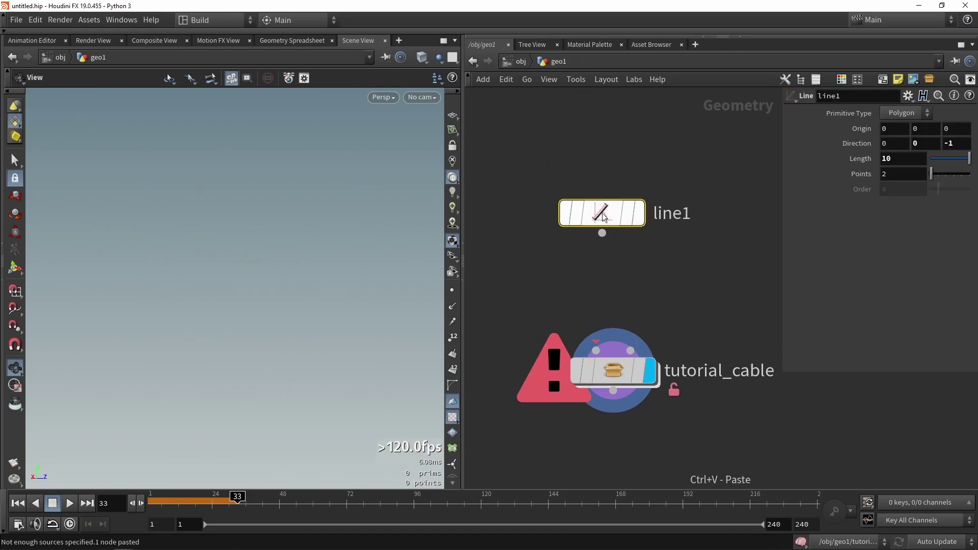
mouse_move(602, 213)
drag(602, 232, 653, 431)
Add a box1 node and connect it to tutorial_cable's second input
scroll(674, 328, down, 2)
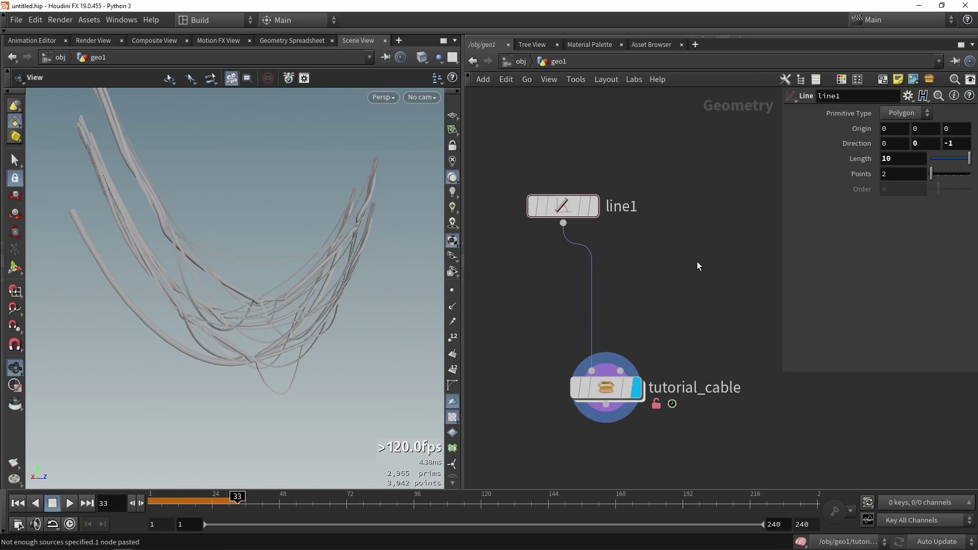
key(Tab)
text(box)
key(Return)
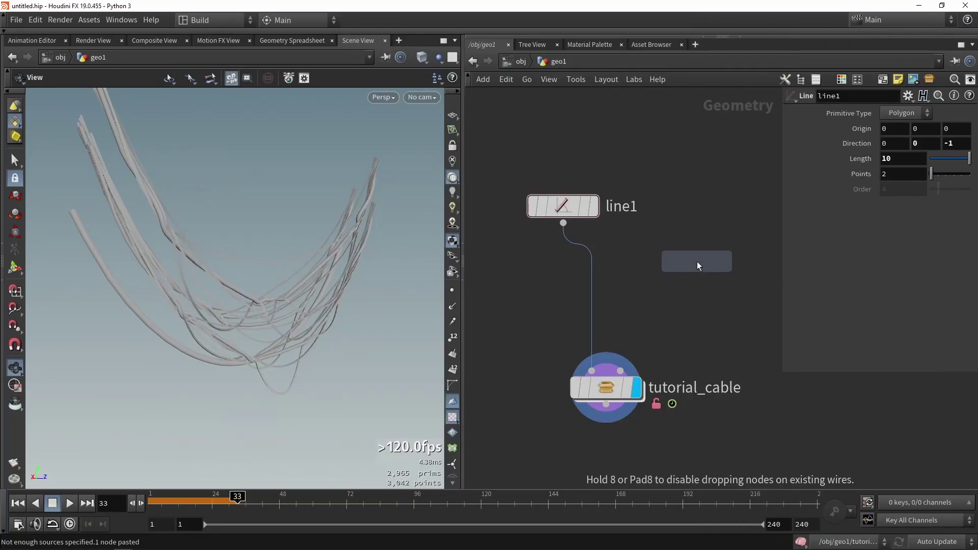
click(697, 261)
drag(697, 277, 620, 370)
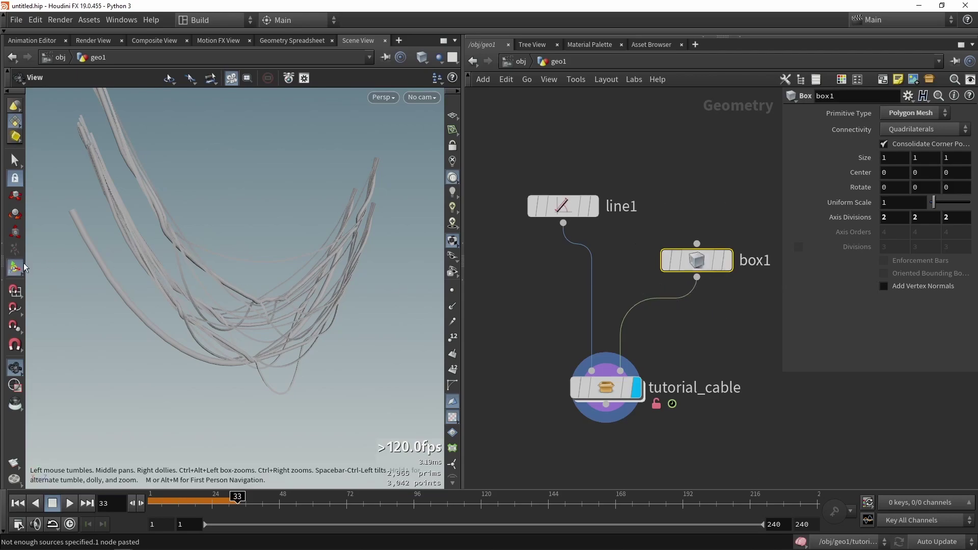
Move and scale box1 with its handles so it sits beneath the cables
click(23, 266)
alt+drag(277, 334, 313, 260)
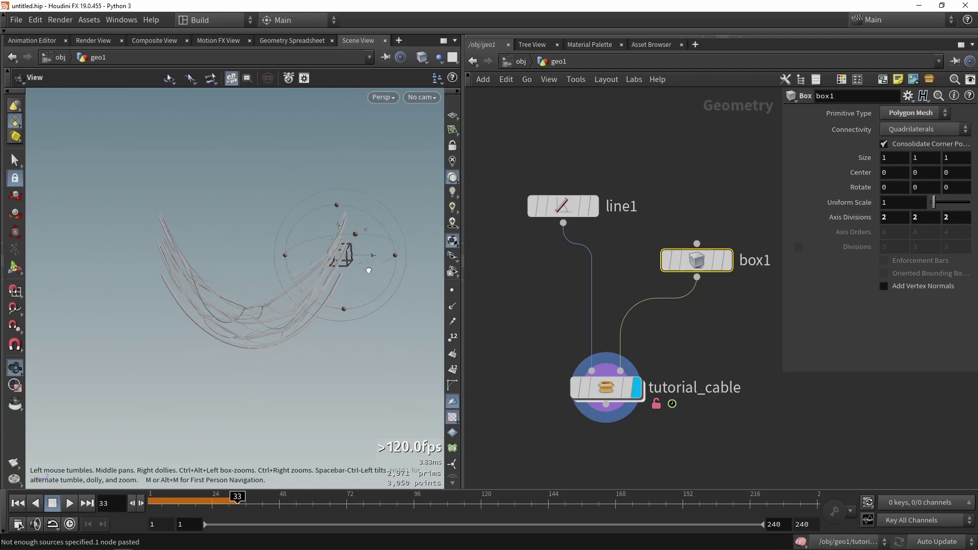
drag(367, 227, 161, 471)
key(Escape)
key(Return)
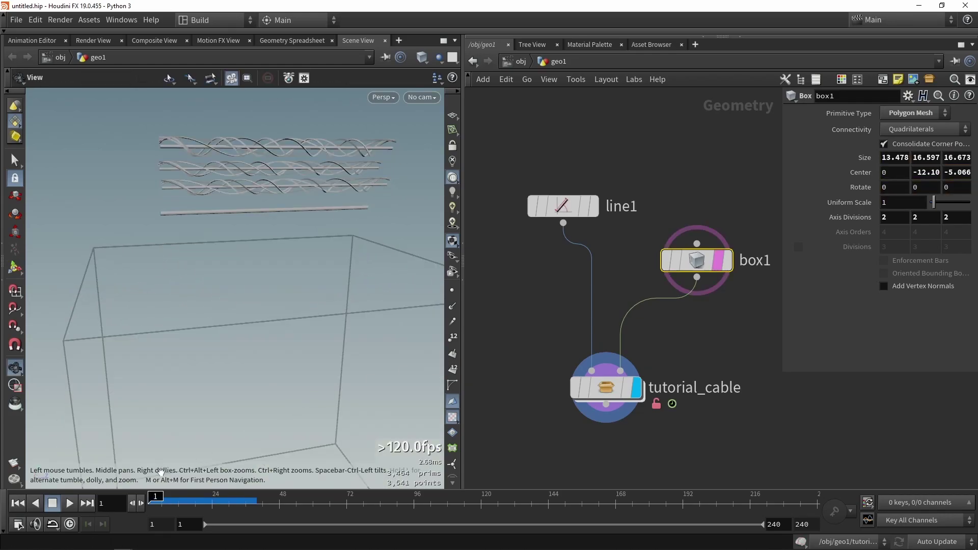
Play the simulation and orbit around the cables to check them against the box
click(70, 503)
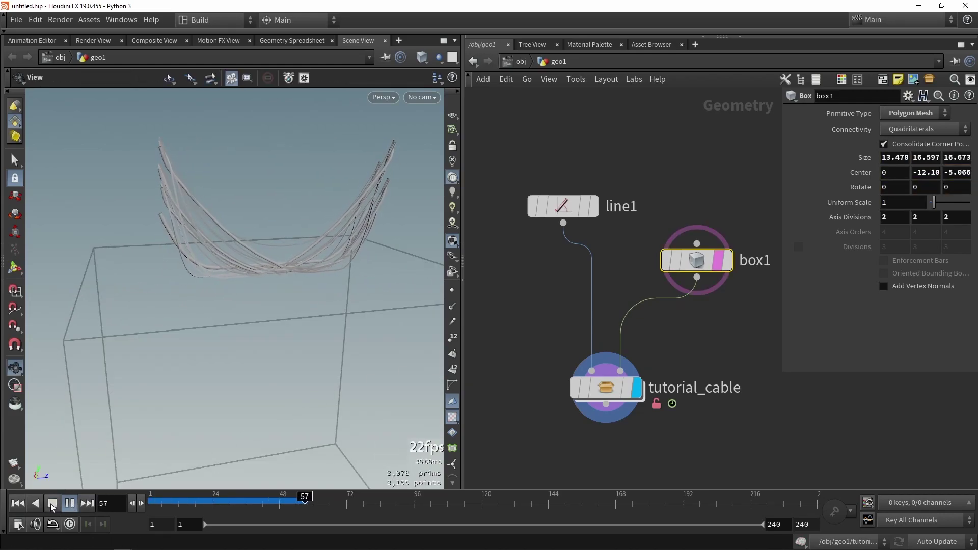
drag(277, 303, 284, 287)
scroll(283, 286, up, 5)
drag(288, 246, 321, 272)
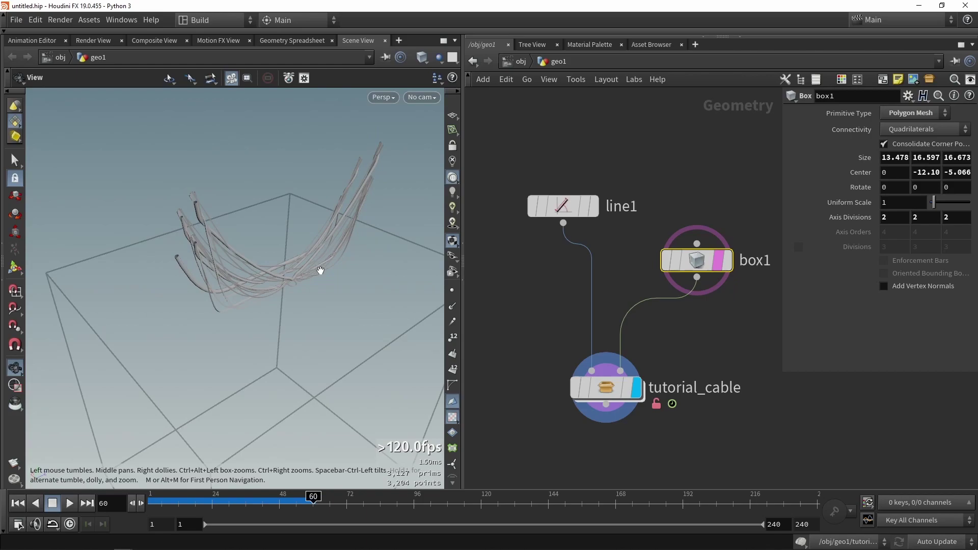
drag(349, 273, 403, 278)
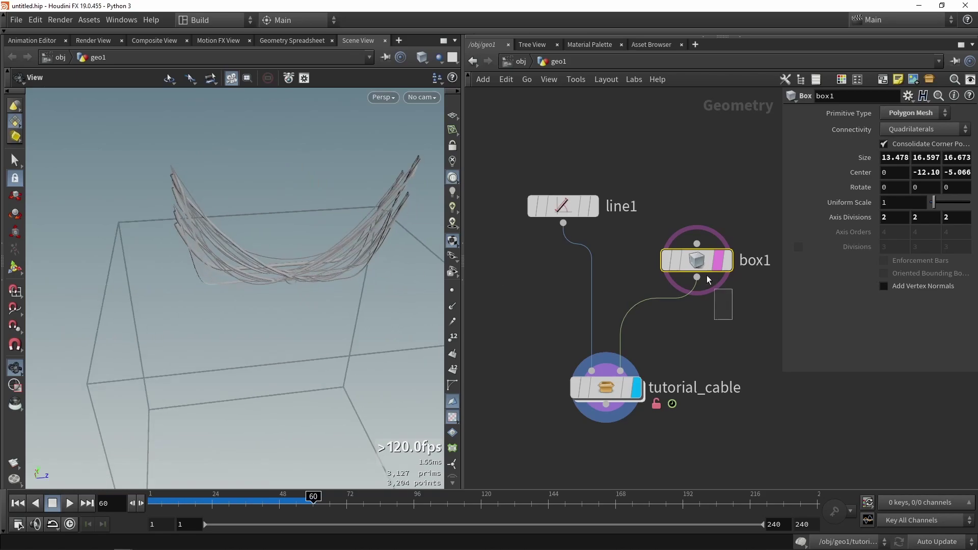
Delete the box collider and replay the simulation, stopping at frame 31
key(Delete)
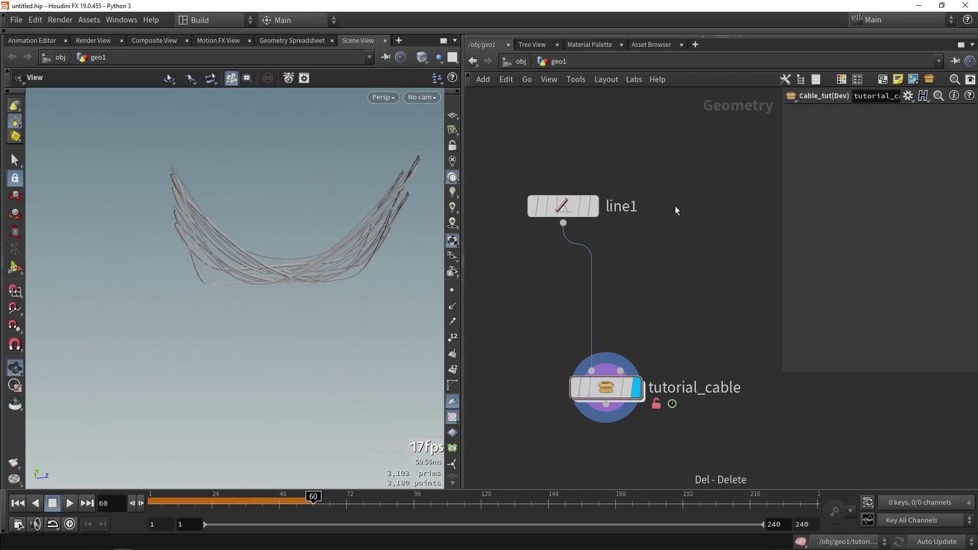
click(18, 503)
click(69, 503)
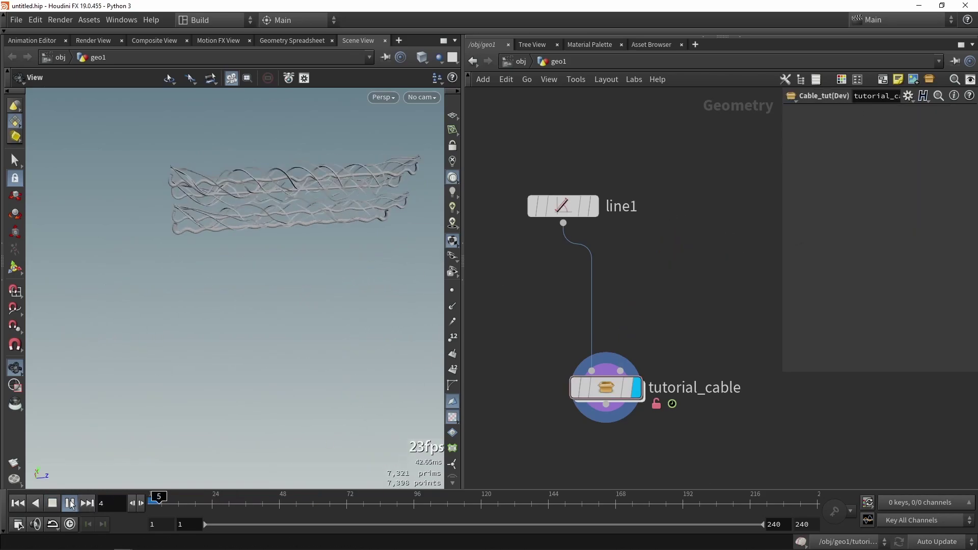
click(53, 503)
drag(216, 403, 265, 306)
middle_drag(662, 286, 685, 325)
Reposition line1, then select tutorial_cable to show its still-empty parameters
drag(602, 192, 555, 160)
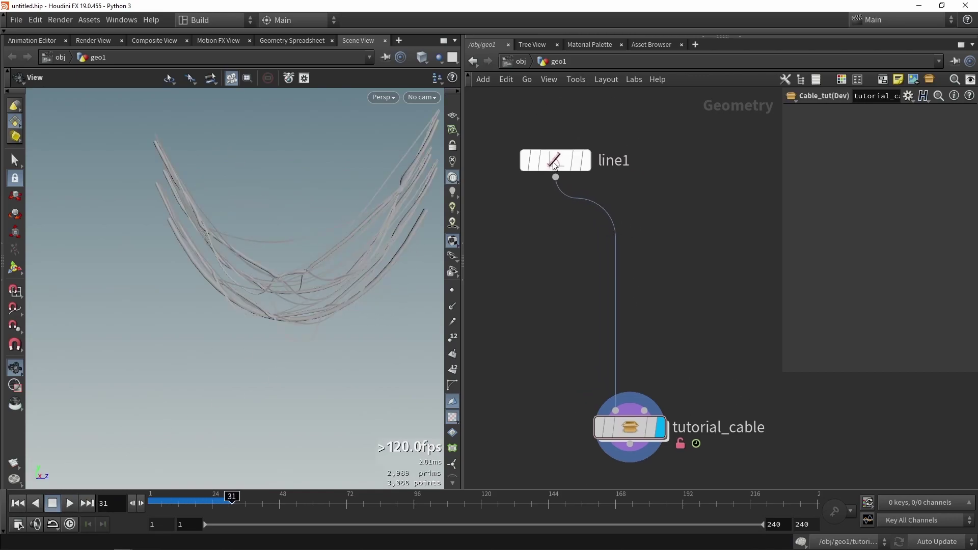
click(699, 239)
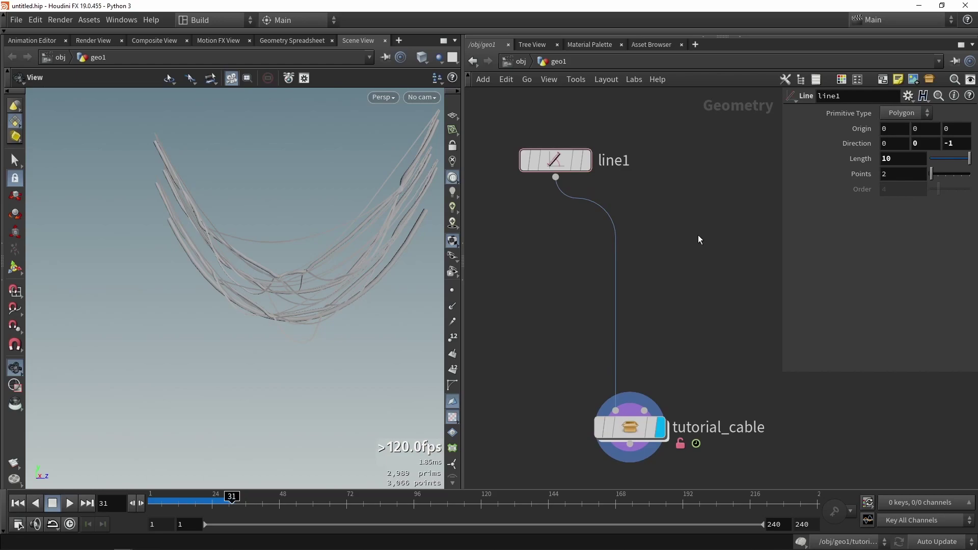
click(553, 162)
mouse_move(563, 166)
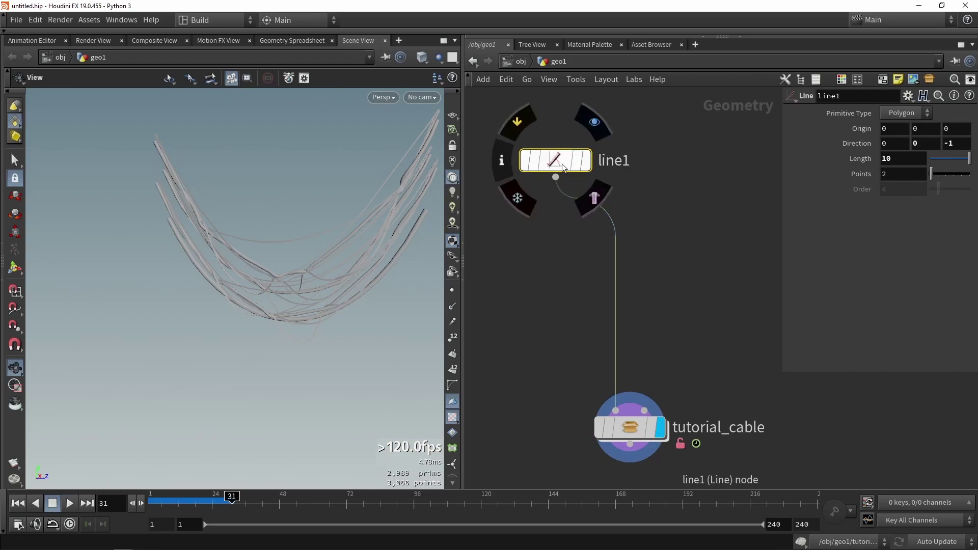
click(566, 265)
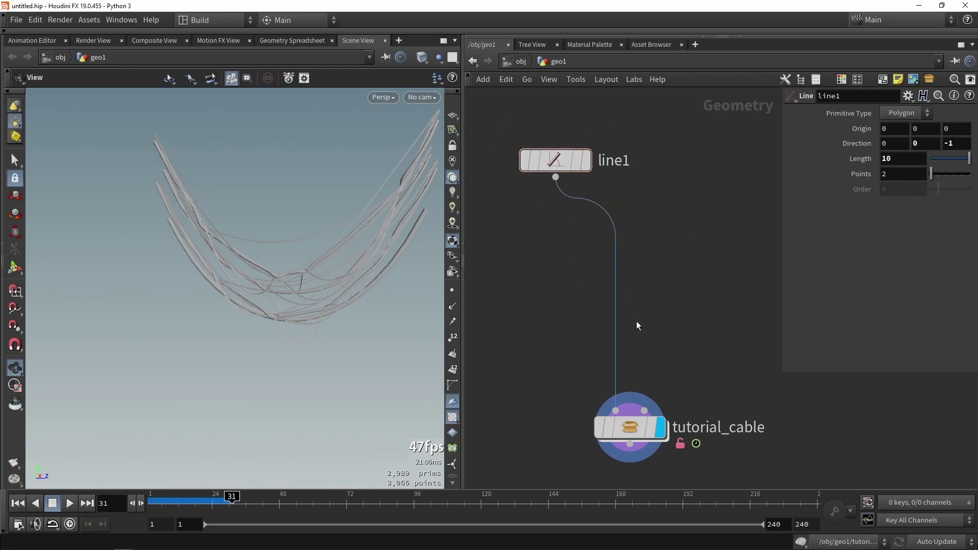
click(632, 429)
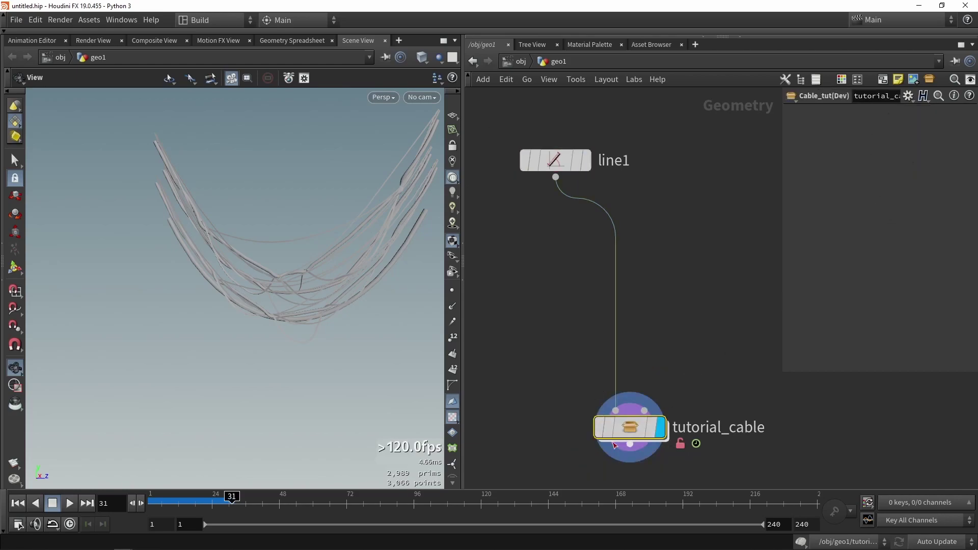
Open Cable_tut(Dev) type properties on the Parameters page and narrow the window beside the network
drag(613, 441, 600, 368)
click(86, 20)
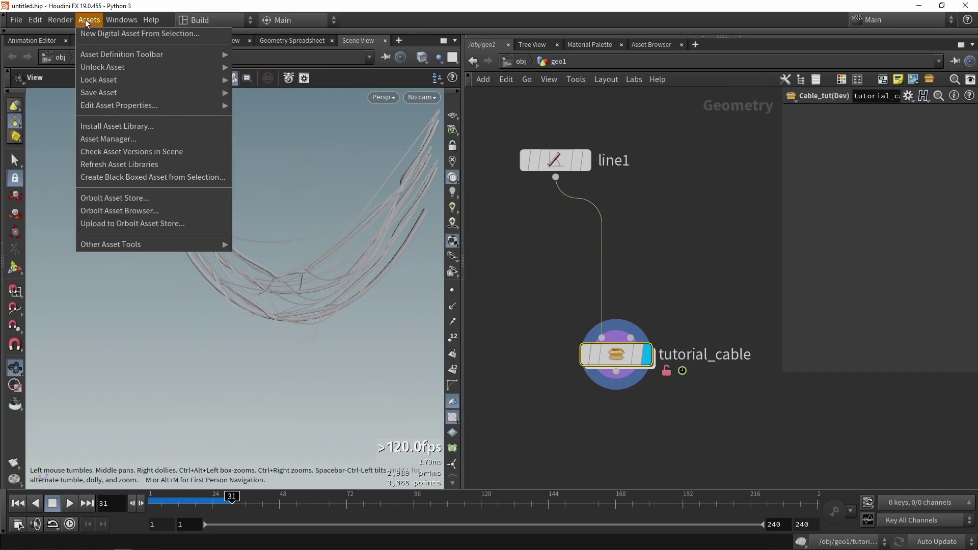
mouse_move(142, 105)
click(275, 106)
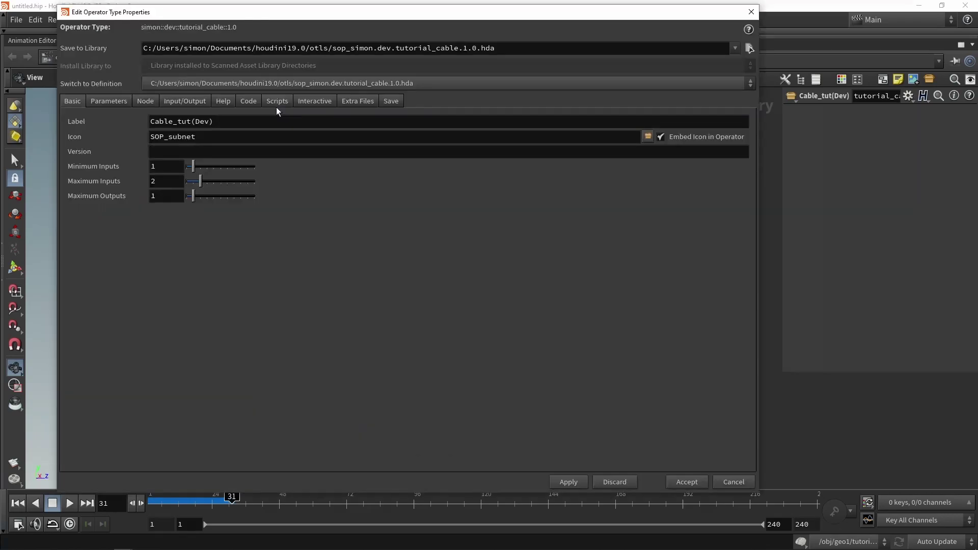
click(120, 102)
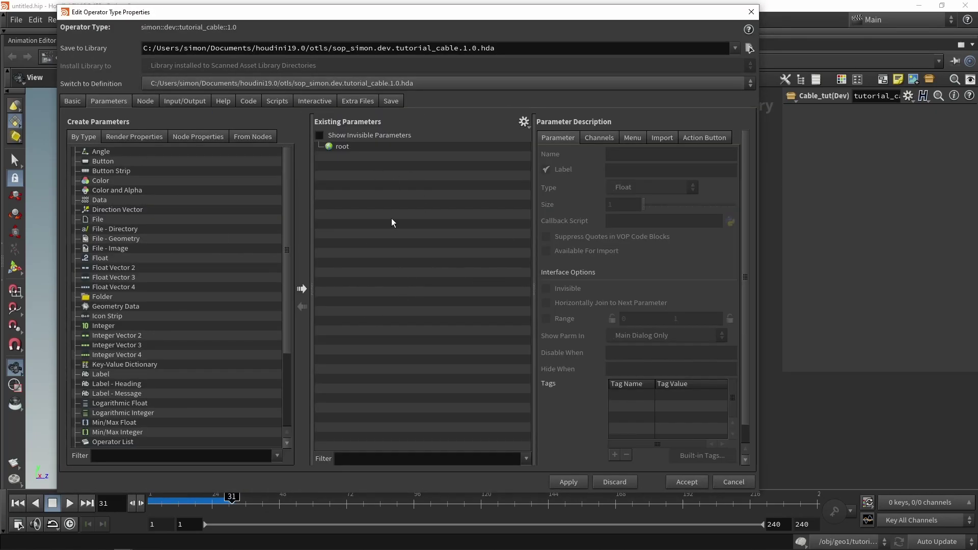
drag(567, 14, 510, 16)
drag(701, 121, 517, 121)
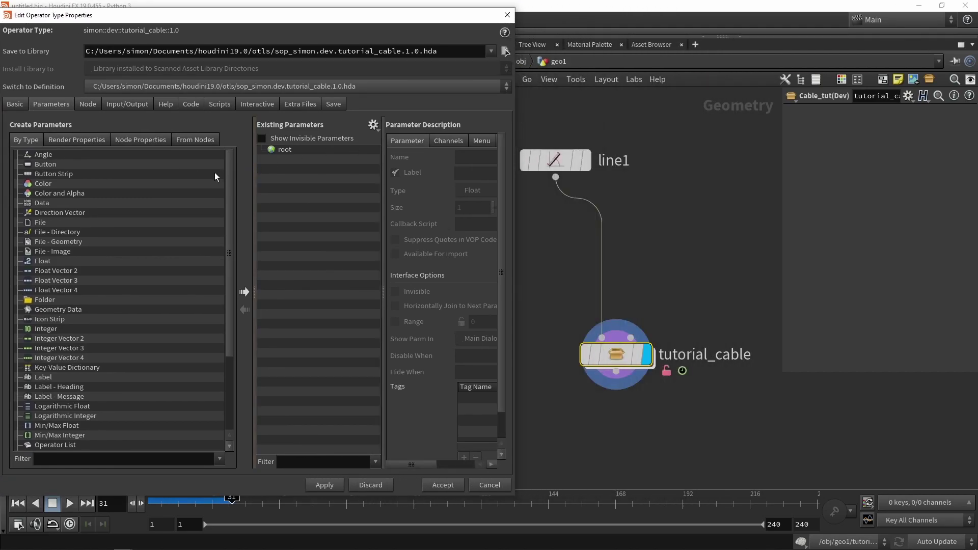
Dive into tutorial_cable, switch to rounded wires, and look over its node network down to the output
double_click(615, 352)
scroll(634, 359, down, 12)
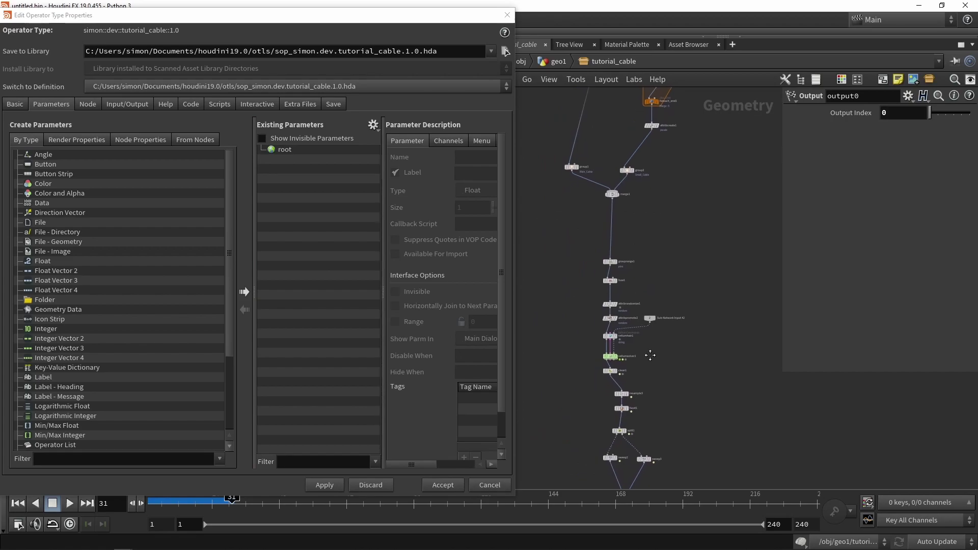
key(shift+l)
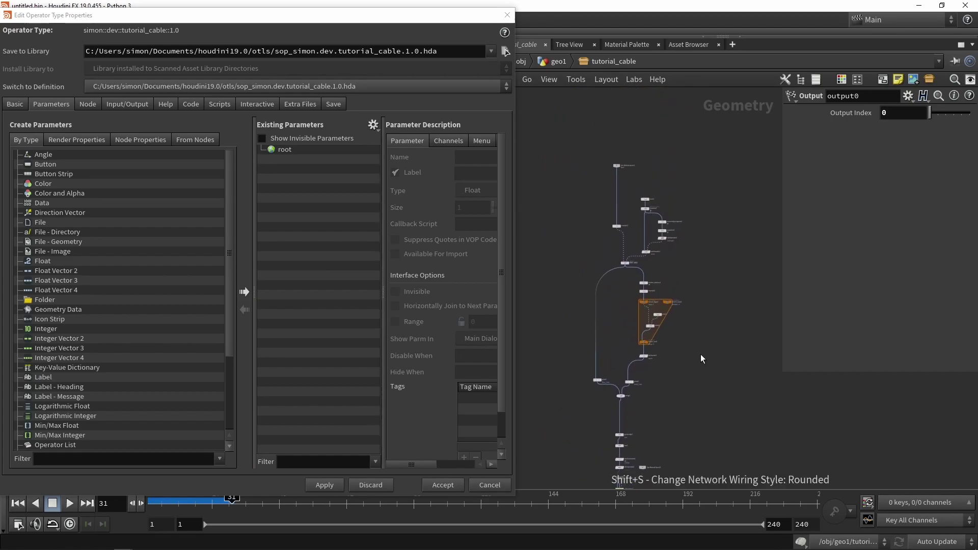
scroll(662, 265, up, 5)
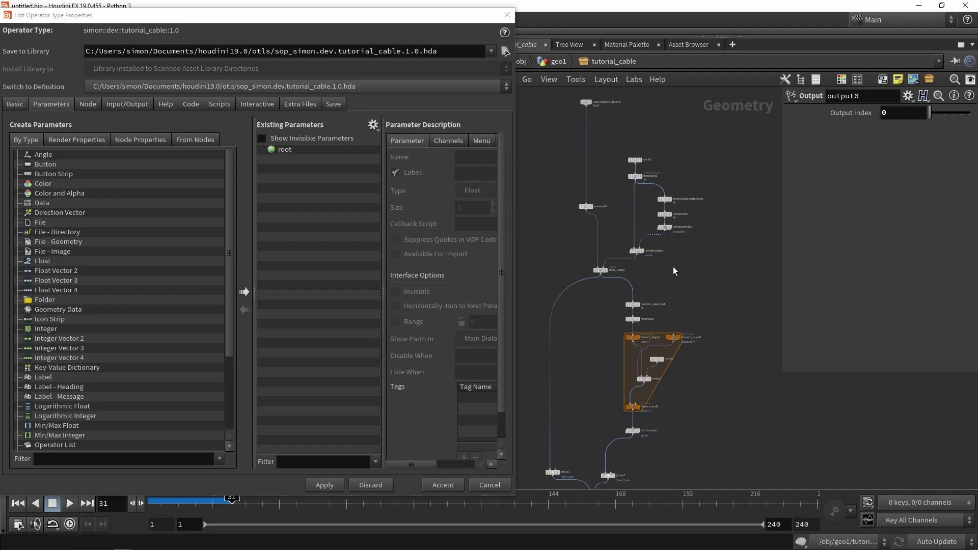
scroll(656, 273, up, 3)
scroll(668, 297, down, 1)
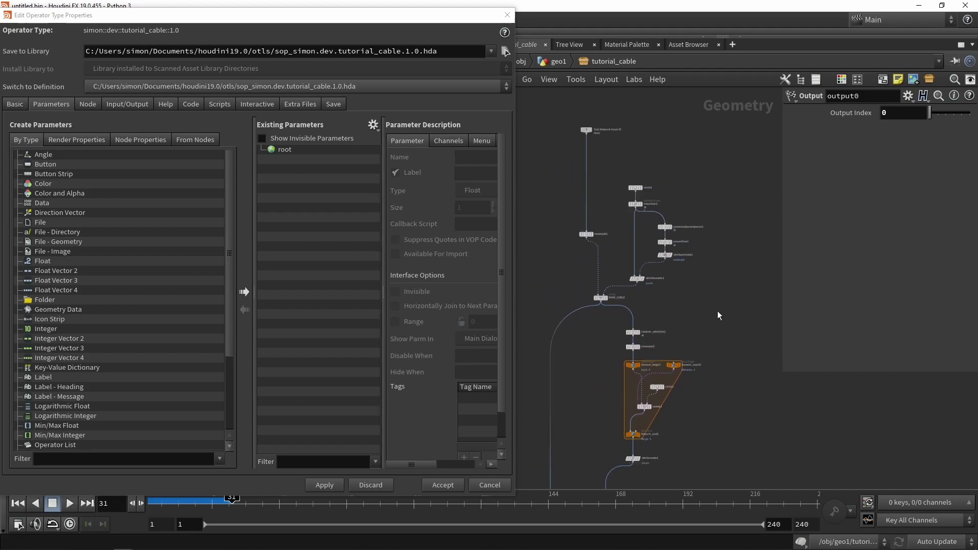
drag(718, 308, 552, 171)
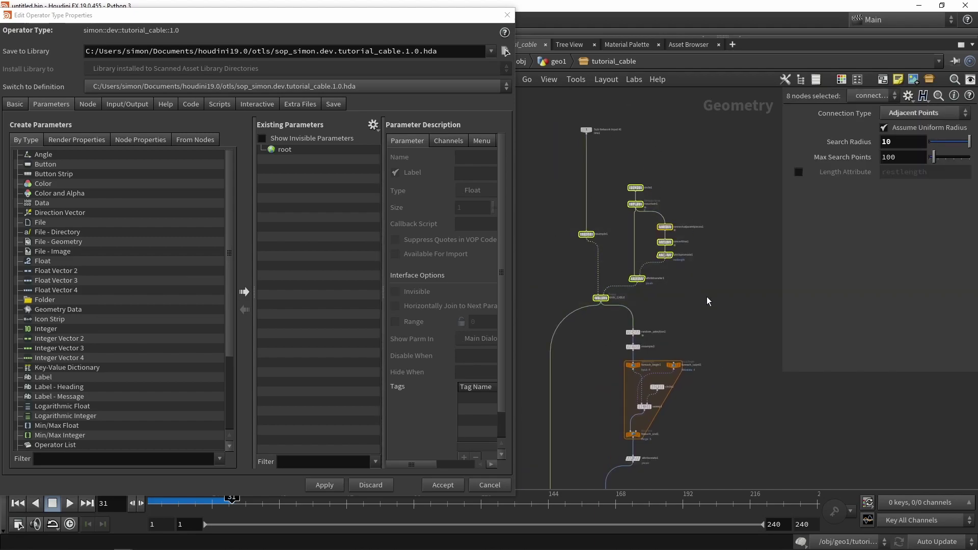
click(718, 308)
middle_drag(709, 452, 706, 268)
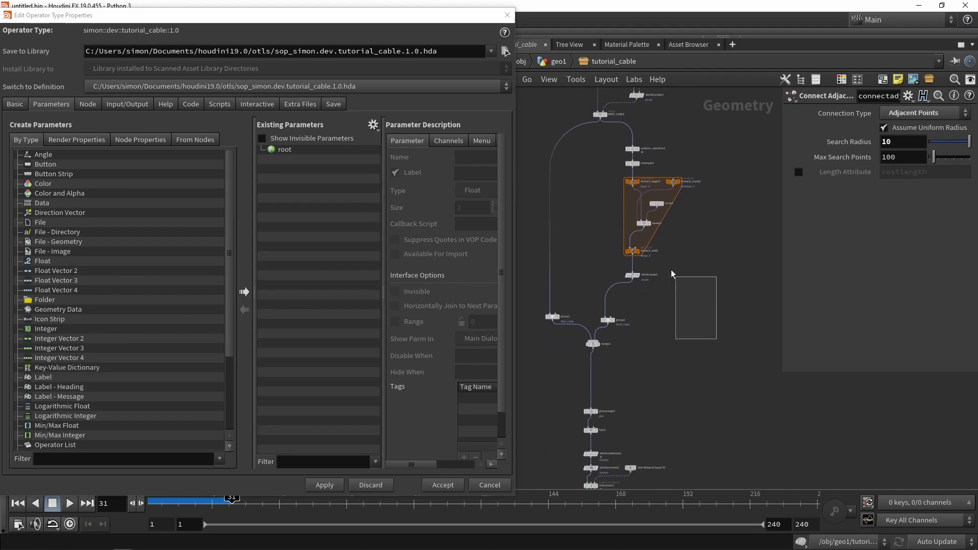
drag(670, 273, 616, 143)
click(717, 304)
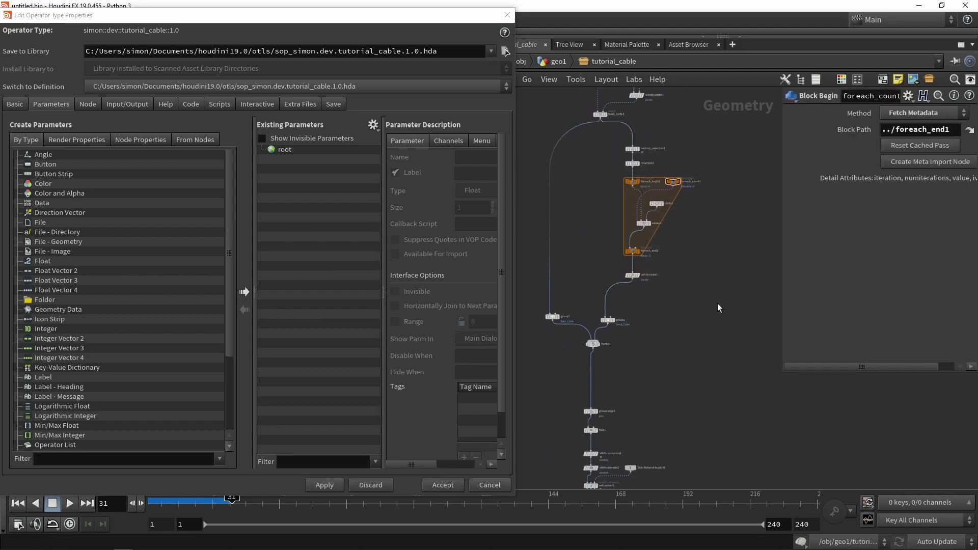
middle_drag(717, 304, 654, 256)
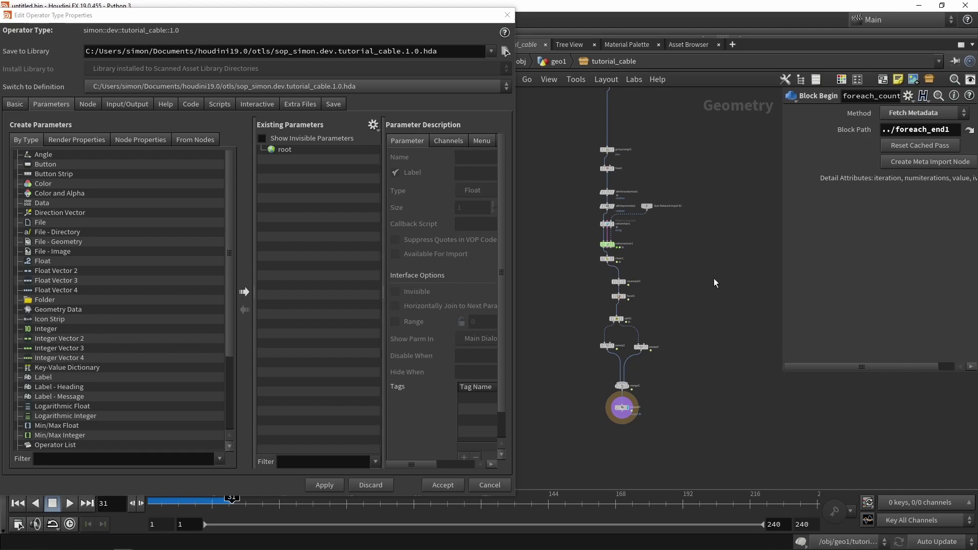
Add three tab folders under root and label the first one 'Main cable'
drag(43, 303, 284, 257)
drag(45, 305, 276, 269)
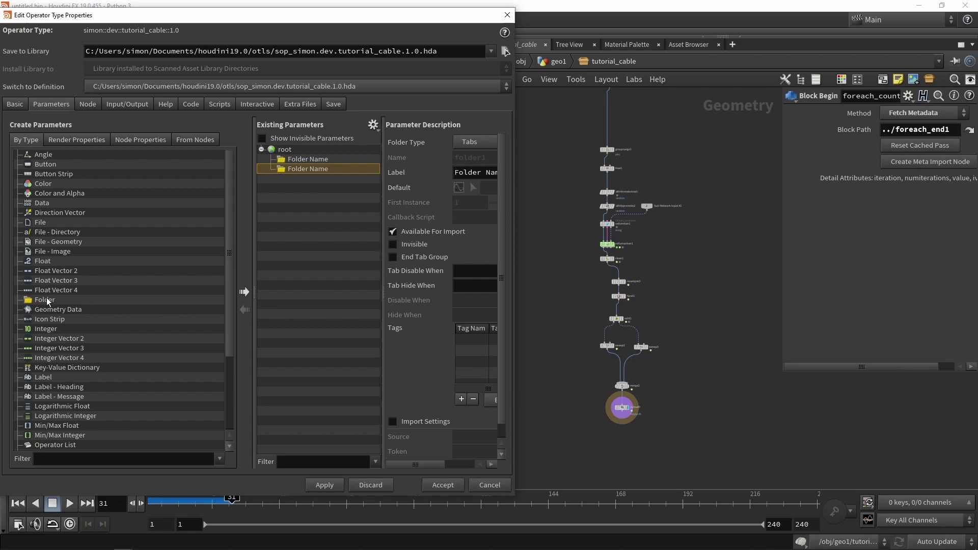
drag(46, 301, 285, 149)
click(298, 159)
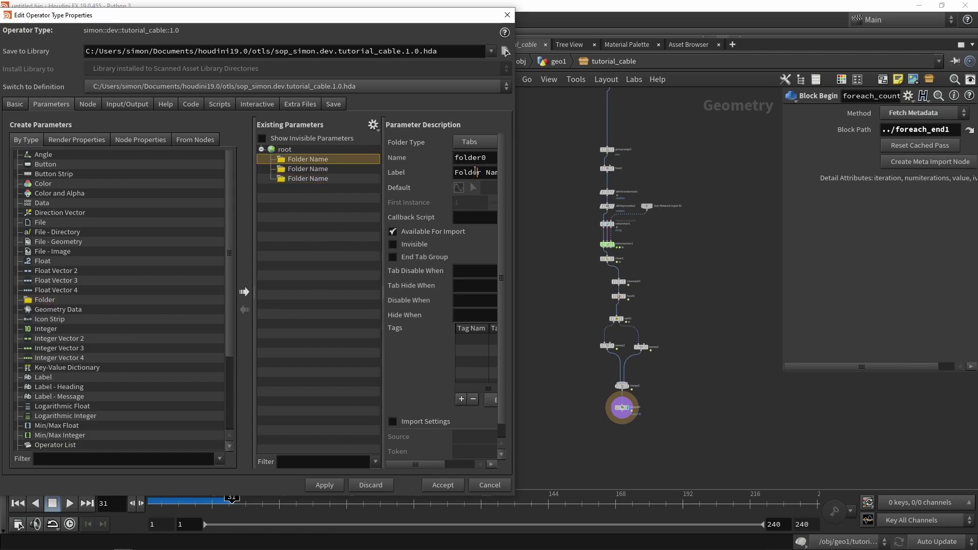
triple_click(475, 171)
text(Main cable)
key(Return)
Label the second and third folders 'Small cable' and 'Simulation'
click(308, 169)
triple_click(461, 172)
text(Small)
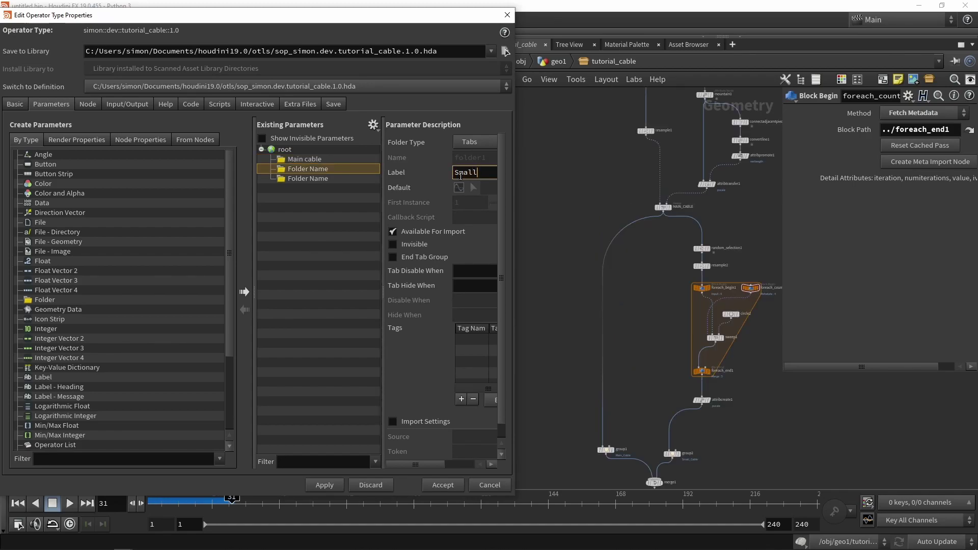
text( cable)
key(Return)
click(308, 178)
triple_click(475, 172)
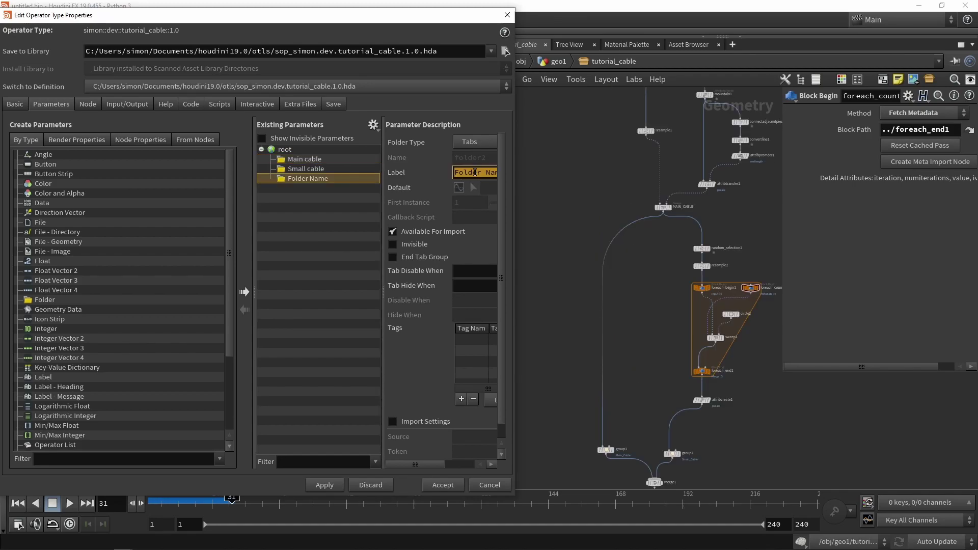
text(Simulation)
key(Return)
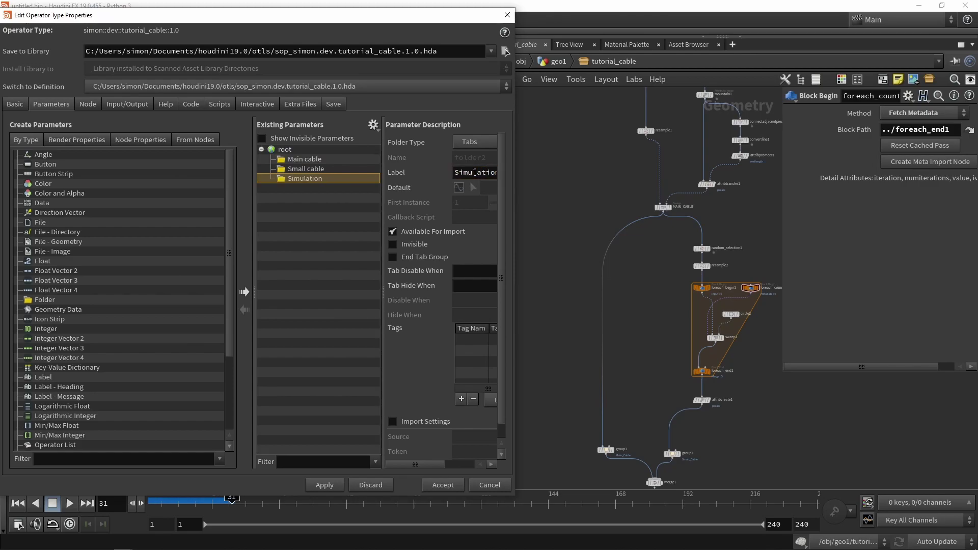
click(312, 160)
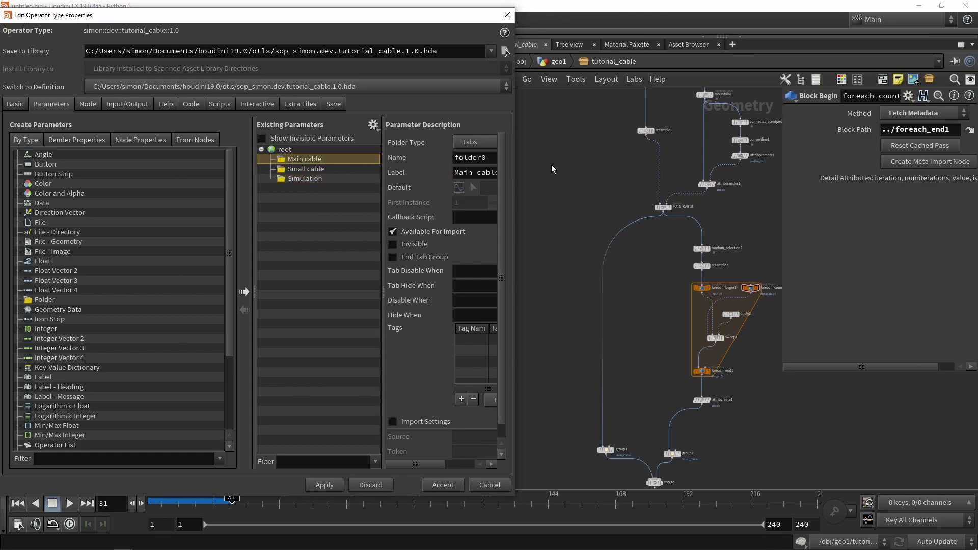
Promote resample1's Length into the Main cable folder, labelled Resolution
scroll(551, 168, up, 5)
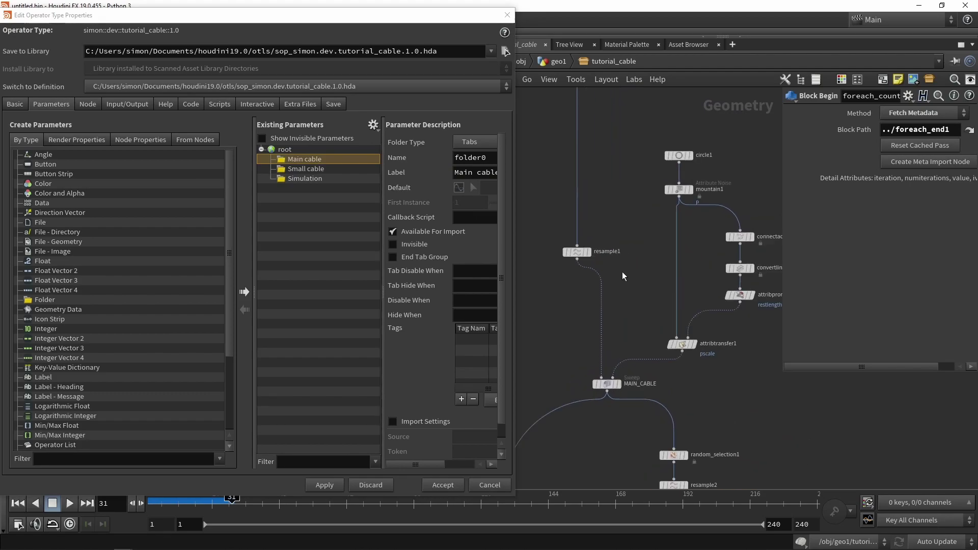
click(576, 252)
middle_drag(627, 233, 626, 250)
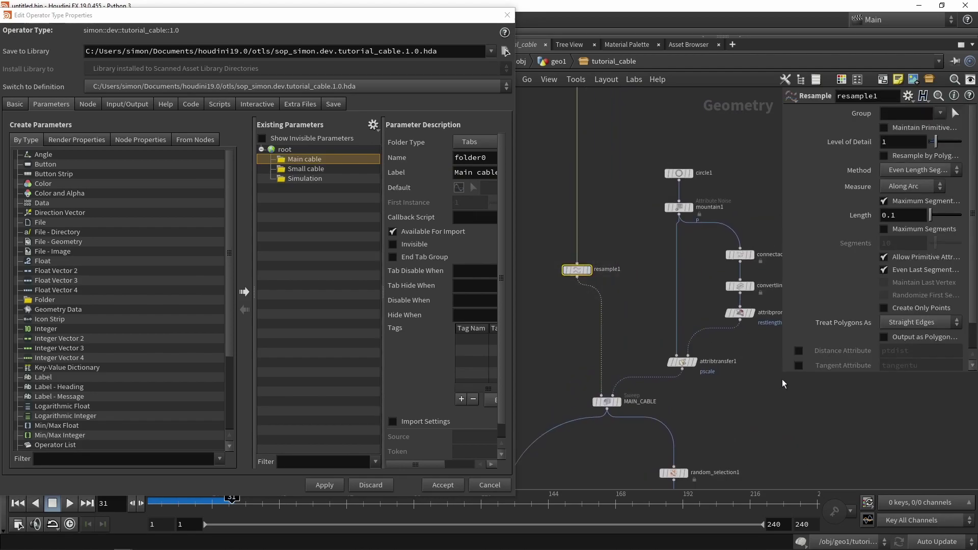
drag(782, 371, 758, 380)
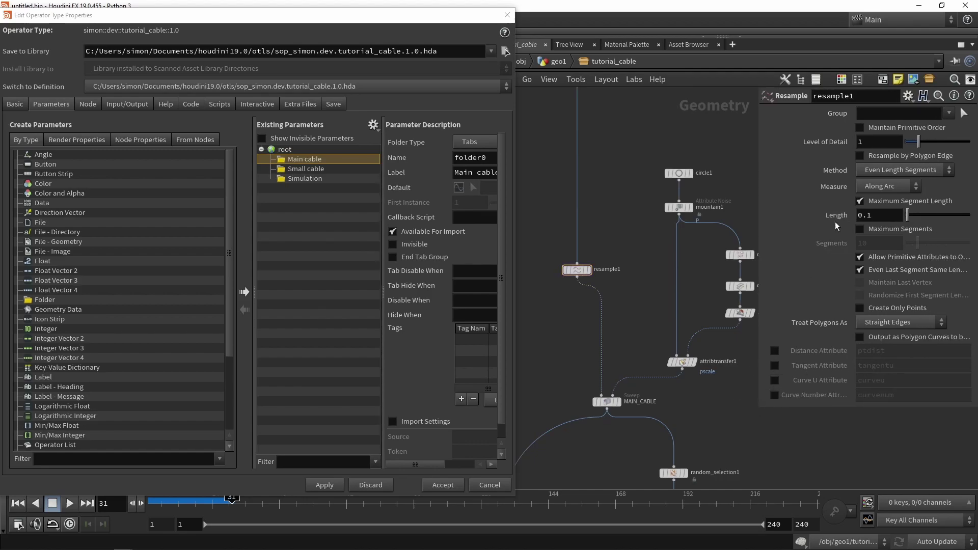
drag(309, 160, 308, 160)
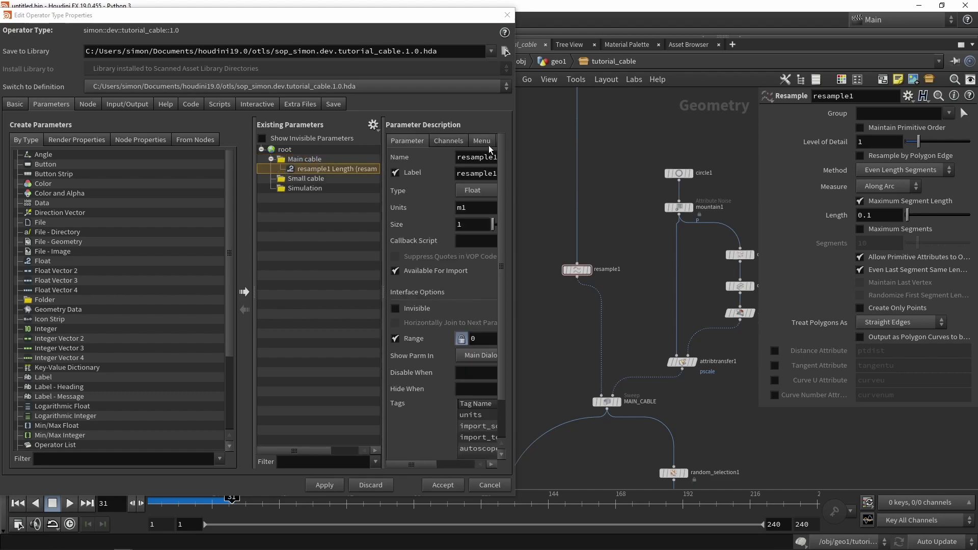
drag(515, 138, 586, 137)
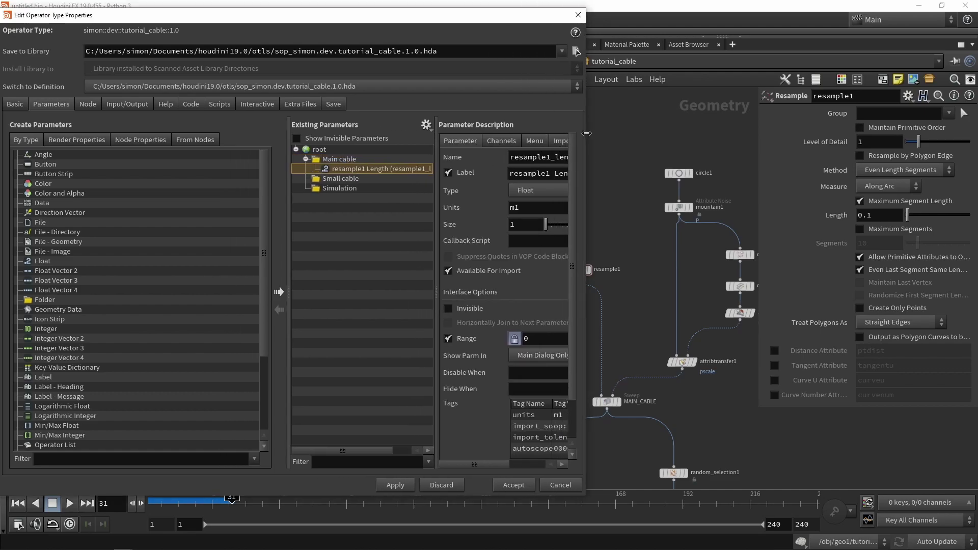
triple_click(533, 173)
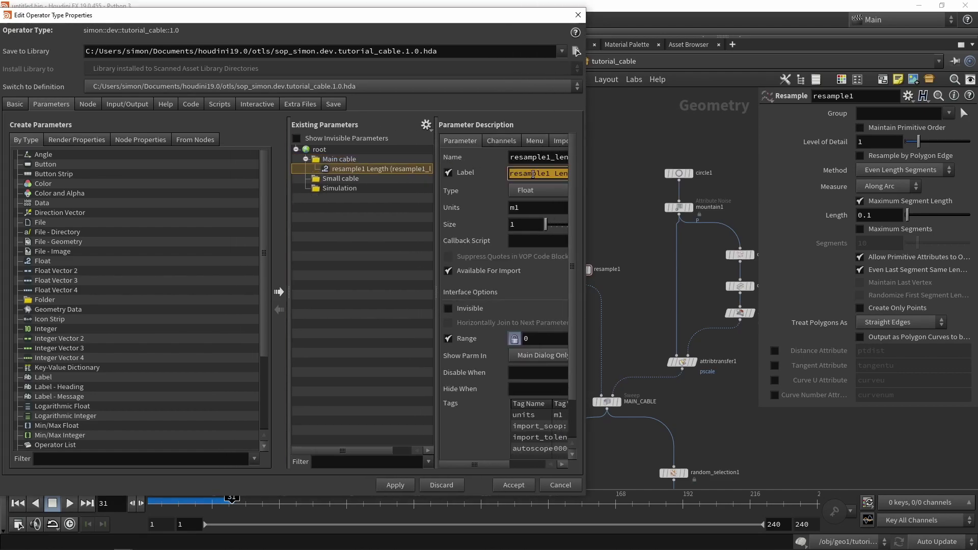
text(Res)
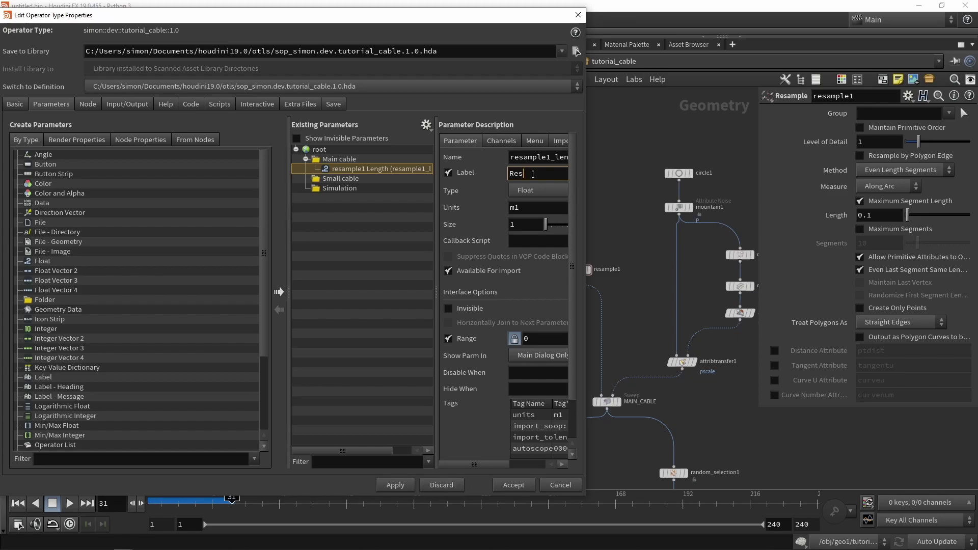
text(olution)
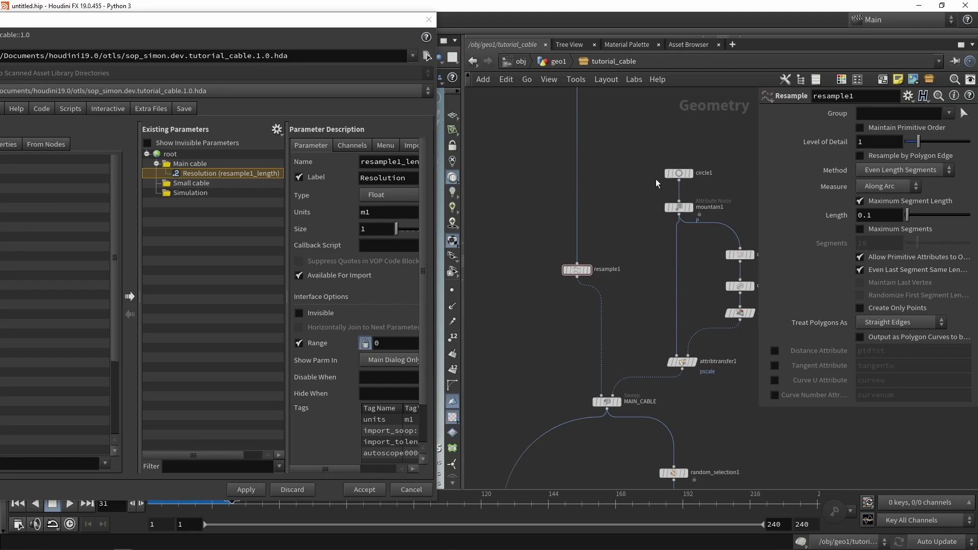
Promote circle1's Divisions into the Main cable folder, labelled Amount
middle_drag(656, 179, 609, 155)
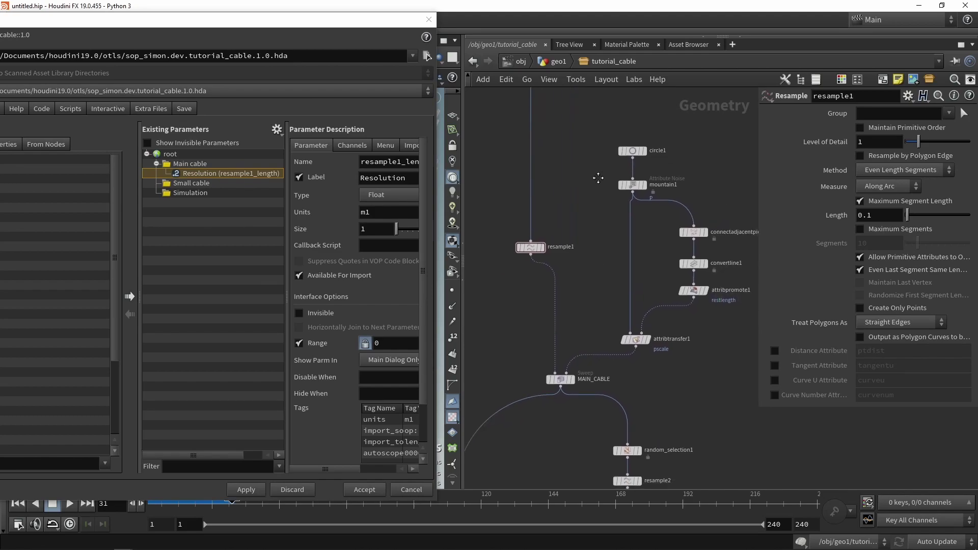
click(633, 150)
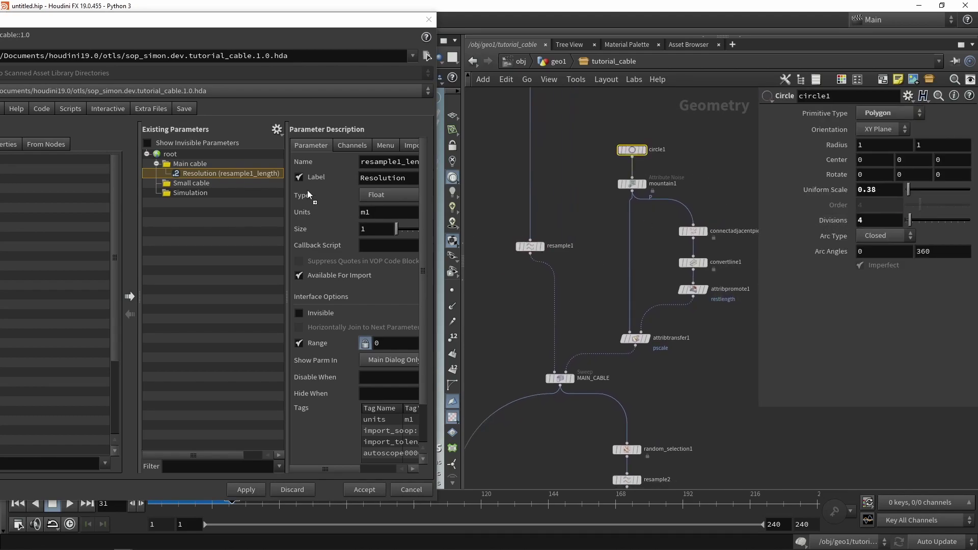
drag(190, 165, 191, 169)
triple_click(376, 178)
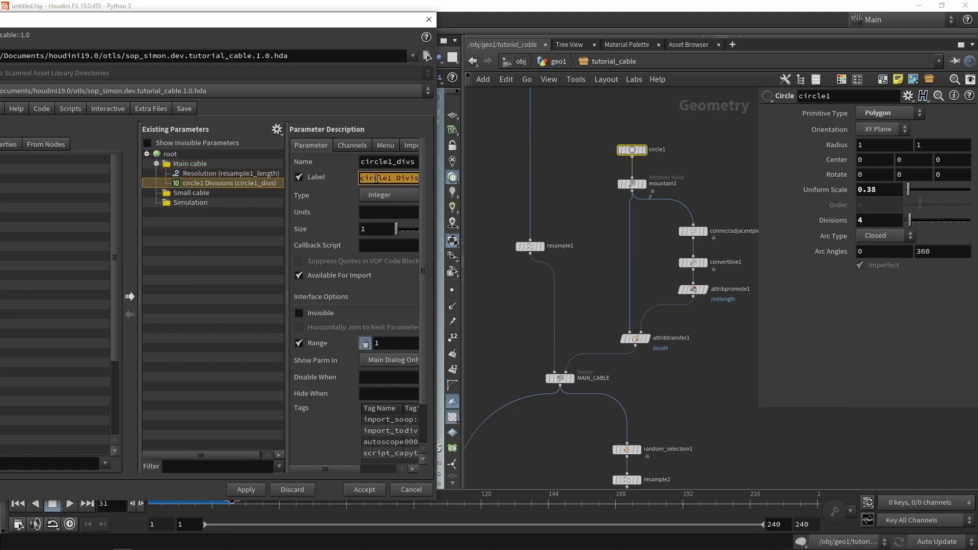
text(Amount)
key(Return)
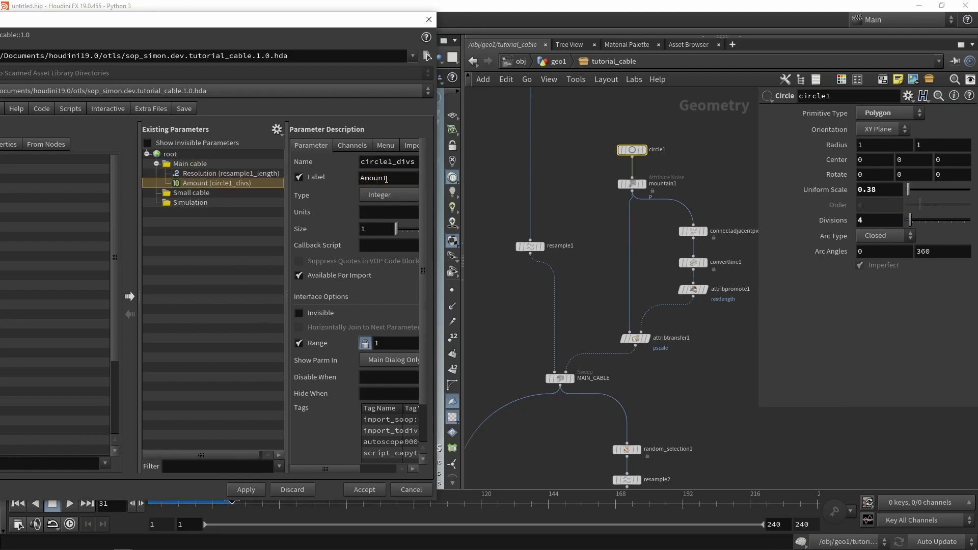
Preview the mountain1 noise Offset at 13.4 and then at 0
click(631, 184)
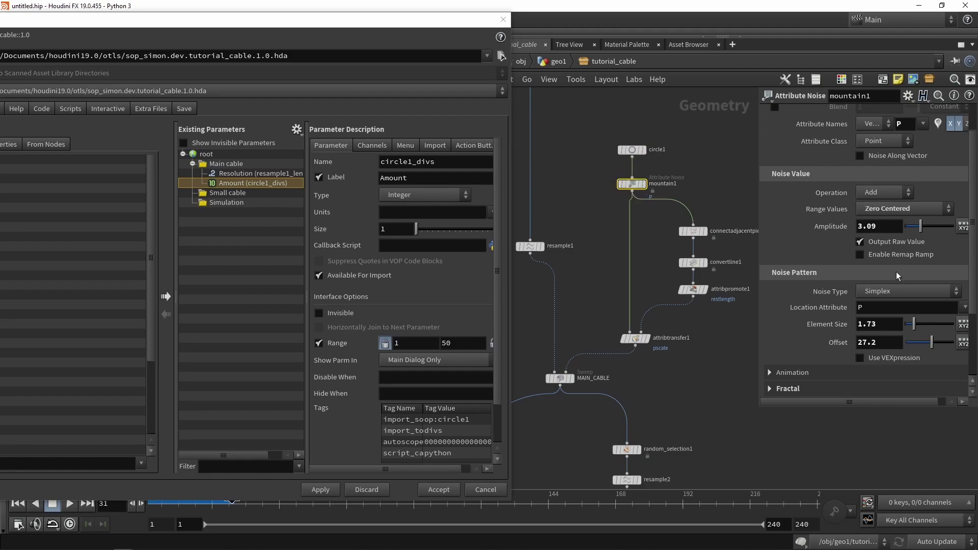
scroll(896, 272, down, 2)
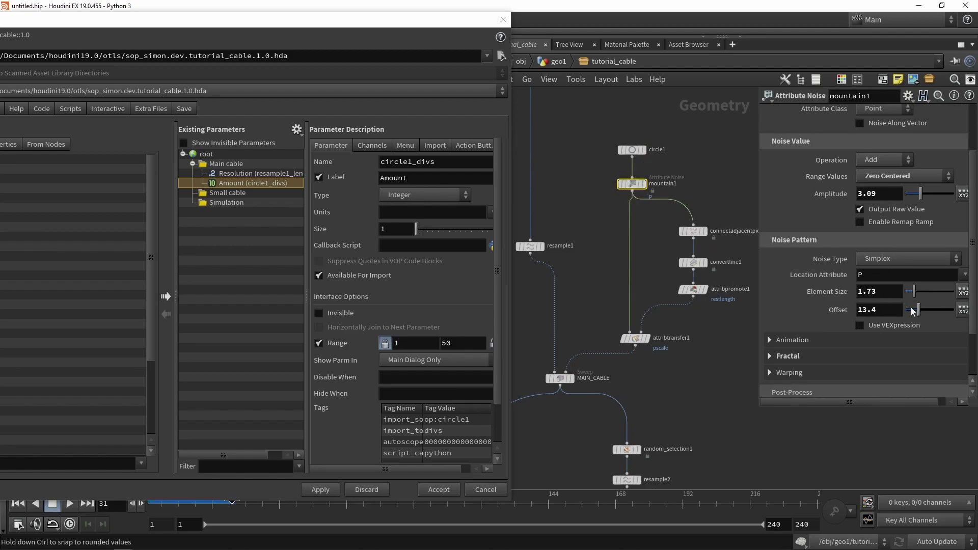
drag(932, 309, 919, 323)
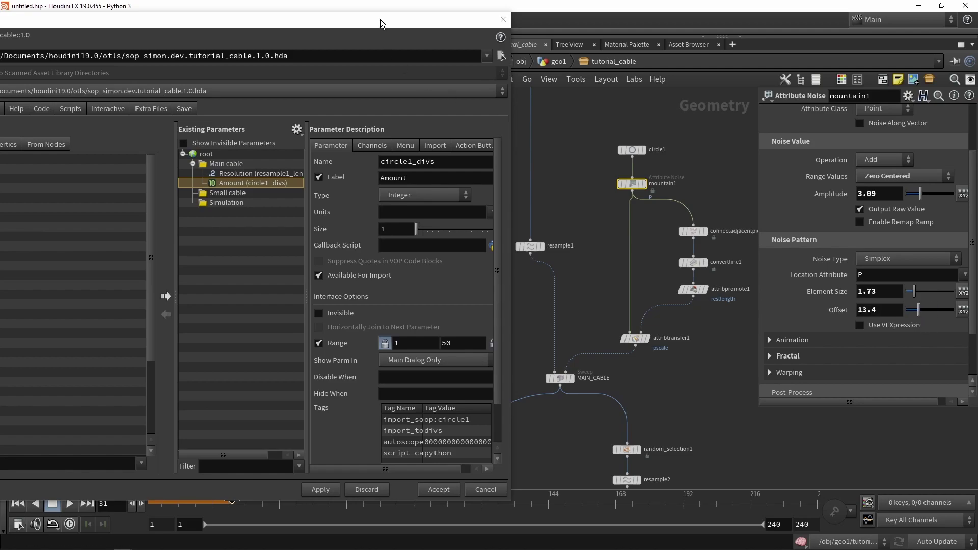
drag(371, 21, 483, 328)
click(560, 378)
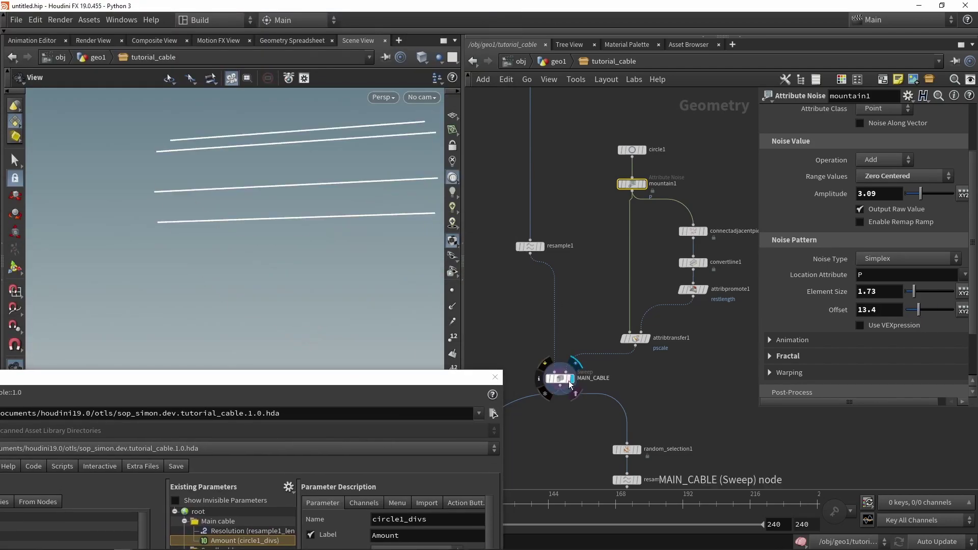
click(631, 149)
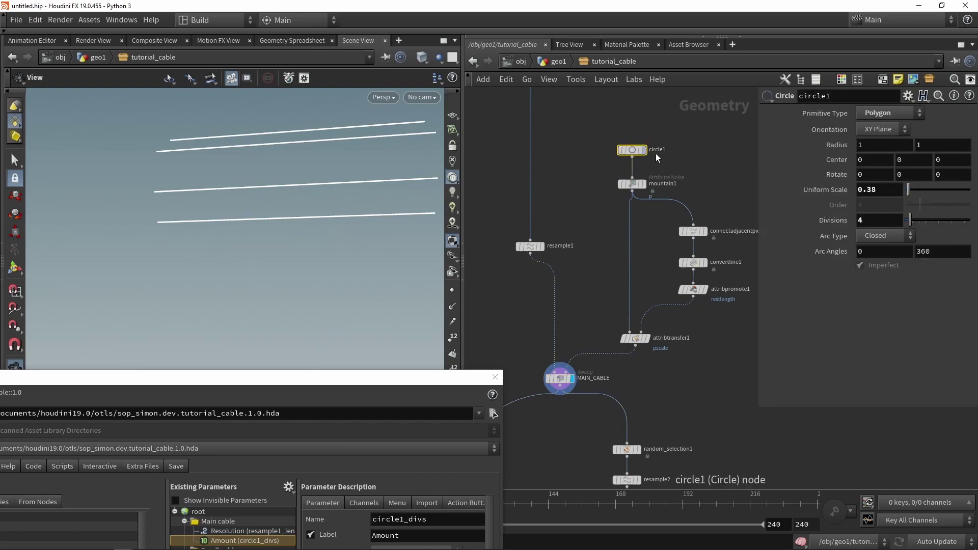
click(632, 184)
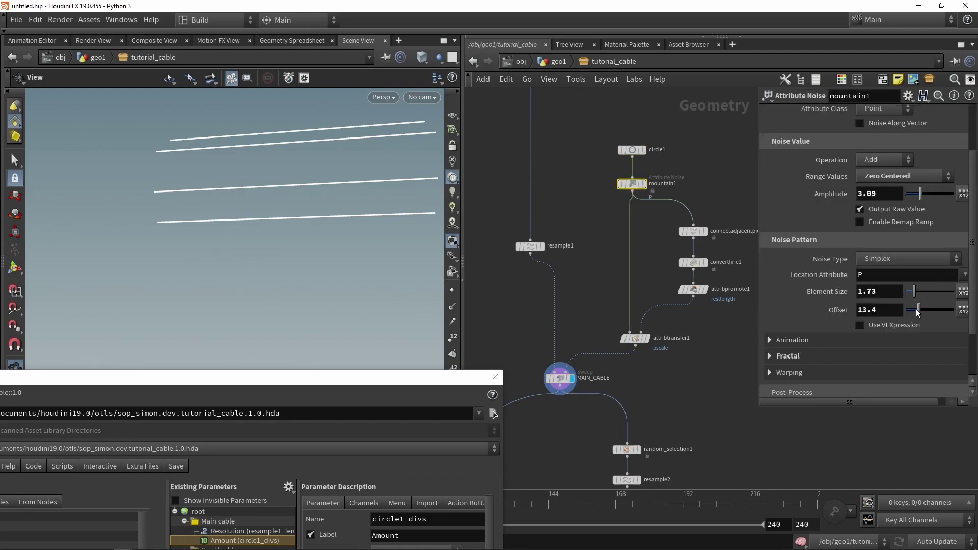
drag(918, 312, 874, 330)
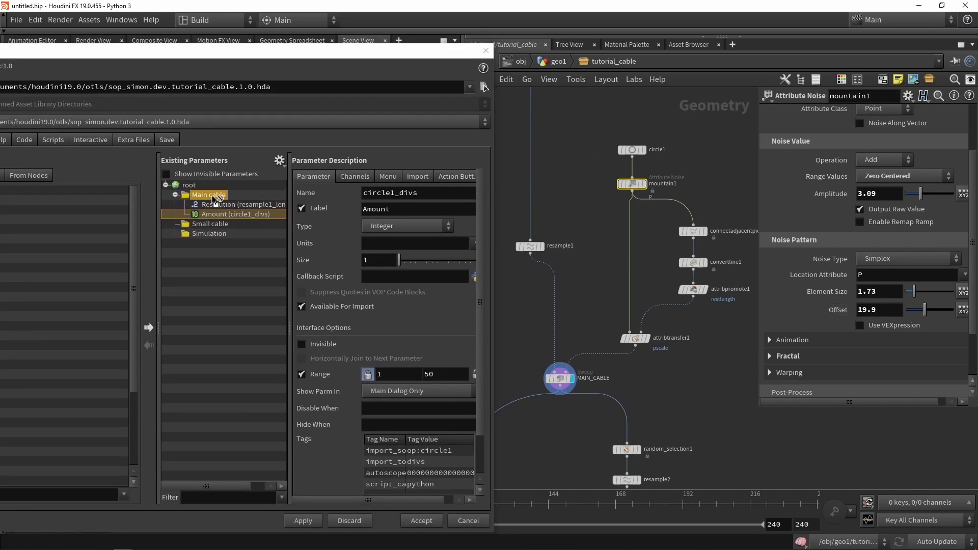
Promote mountain1's noise Offset into Main cable, labelled 'Position offset'
drag(213, 197, 214, 197)
triple_click(411, 210)
text(Position o)
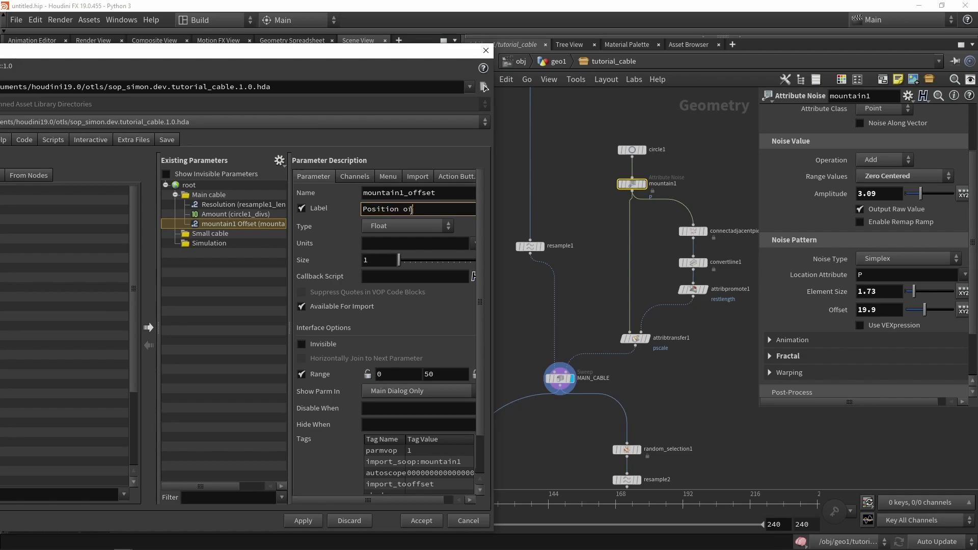
text(ffset)
key(Return)
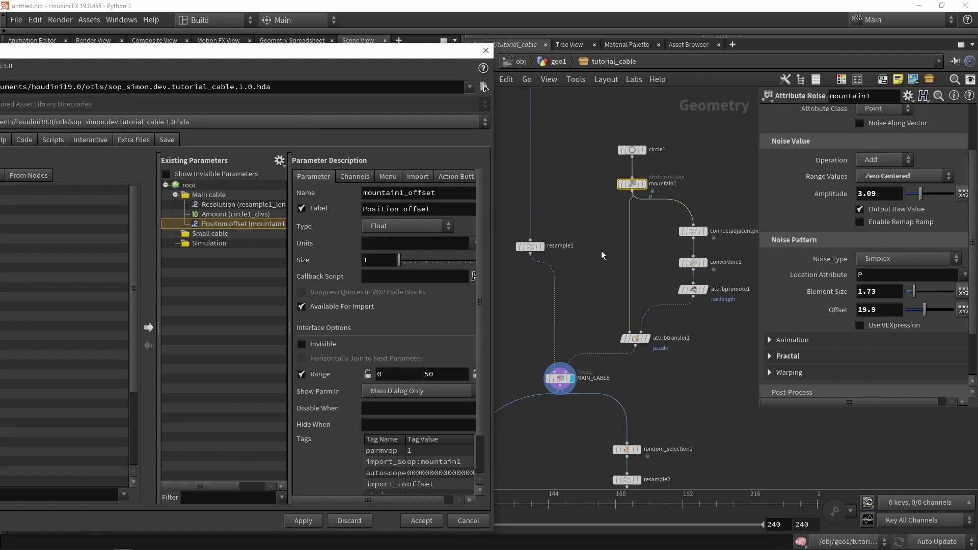
middle_drag(586, 321, 613, 226)
click(586, 269)
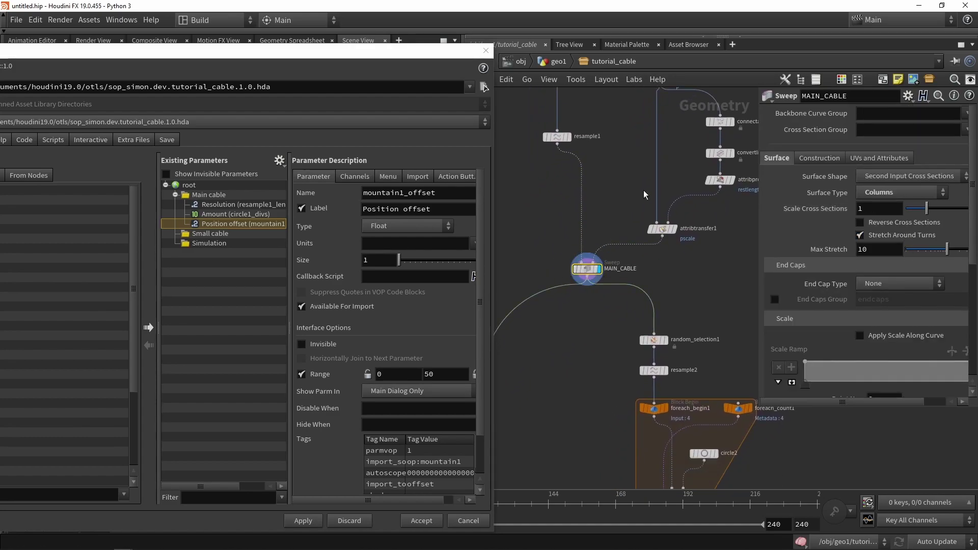
drag(314, 60, 323, 326)
drag(926, 208, 948, 216)
ctrl+middle_click(887, 212)
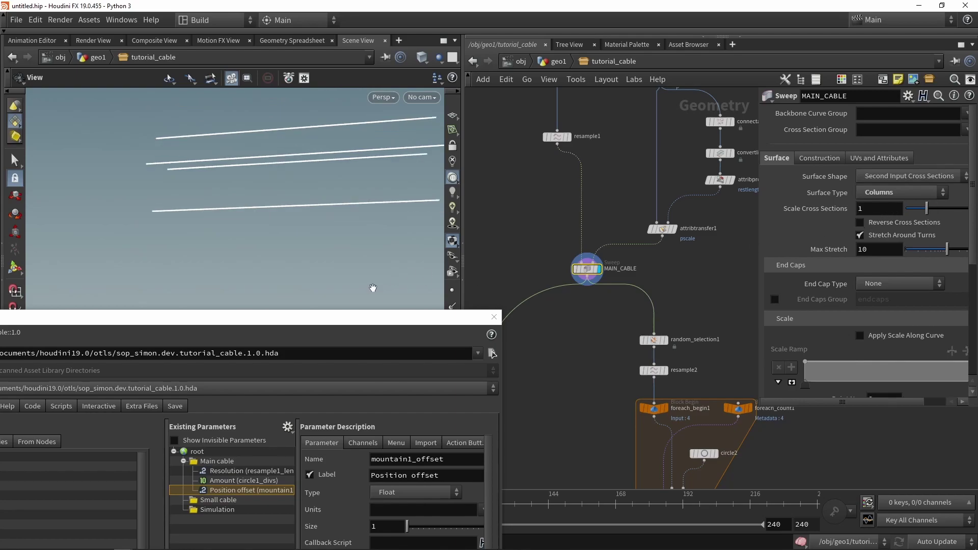
drag(380, 323, 426, 41)
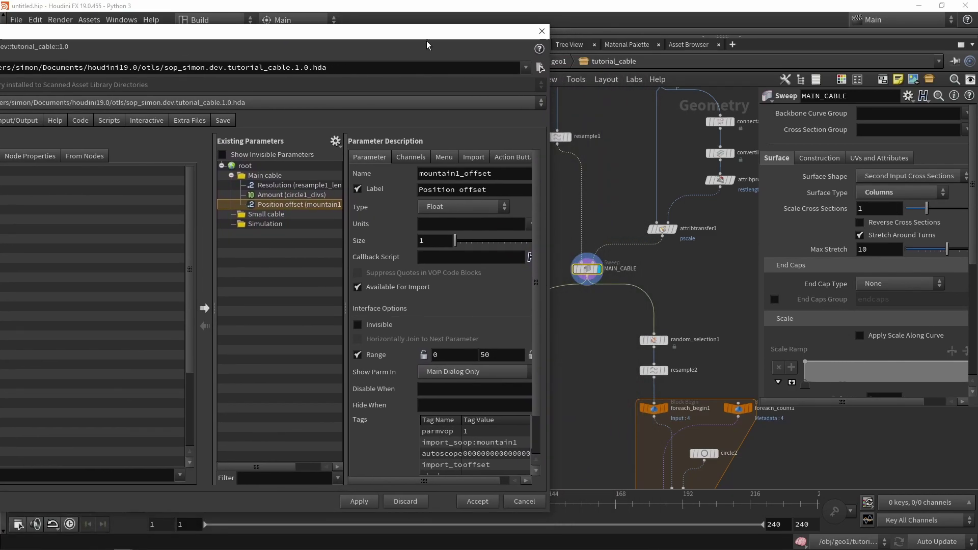
scroll(635, 199, down, 3)
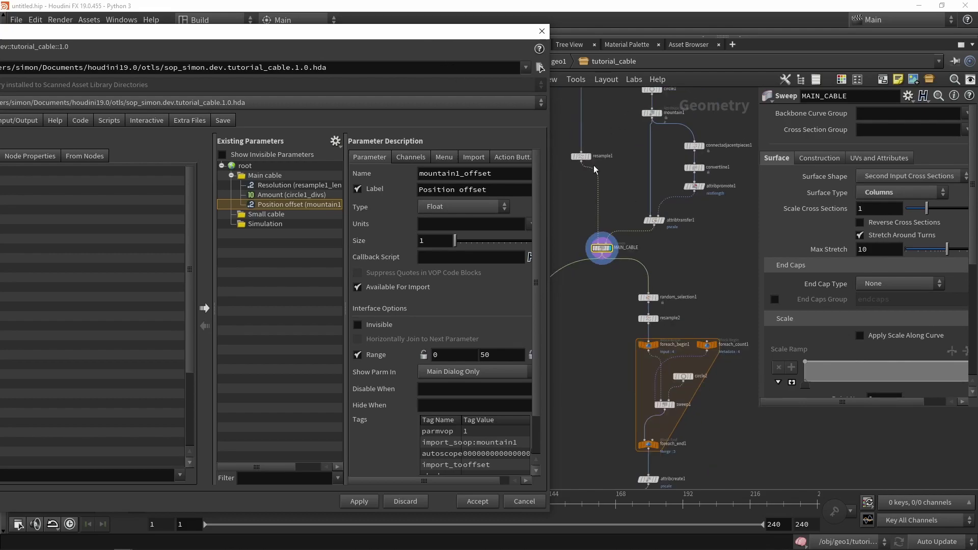
middle_drag(646, 295, 635, 266)
Target the Small cable folder, add and delete a trial Switch node, then select random_selection1
click(286, 214)
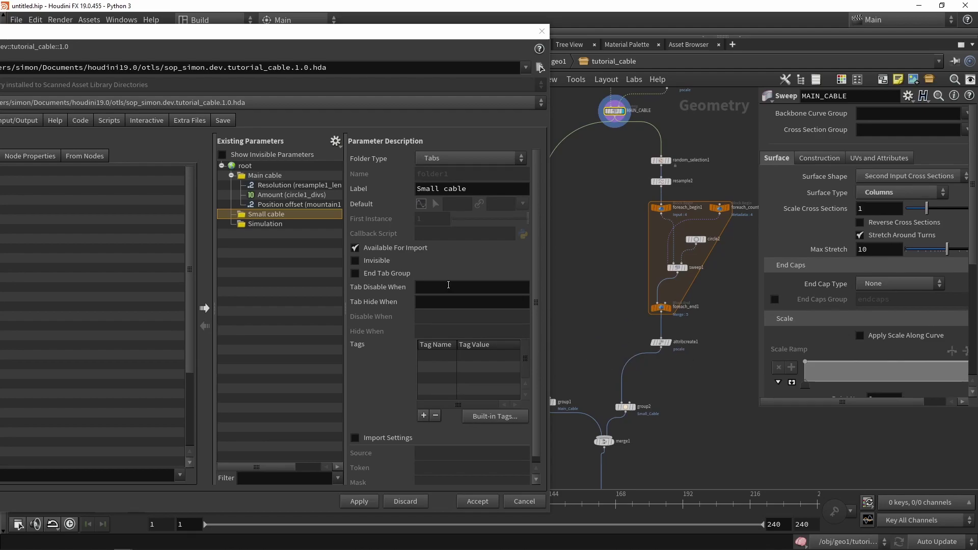
key(Tab)
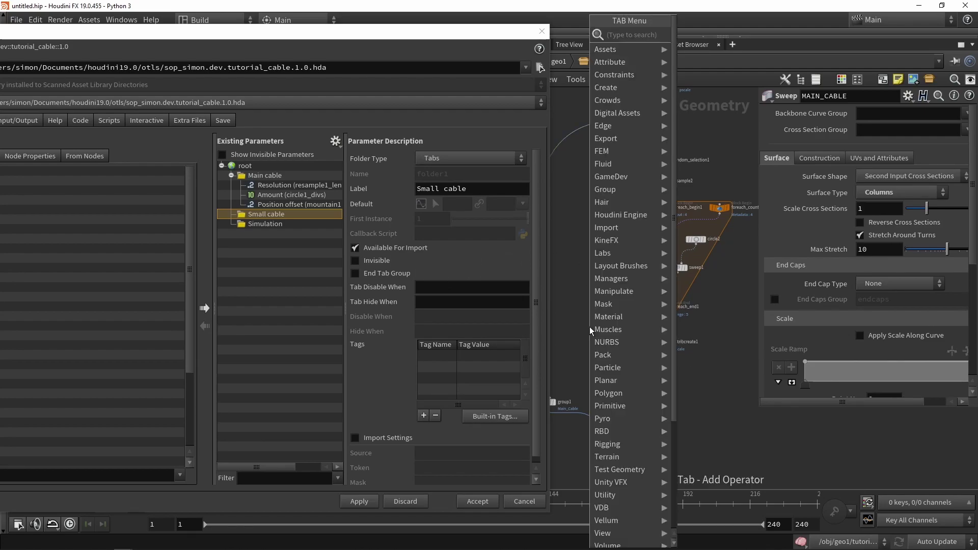
text(sw)
click(697, 46)
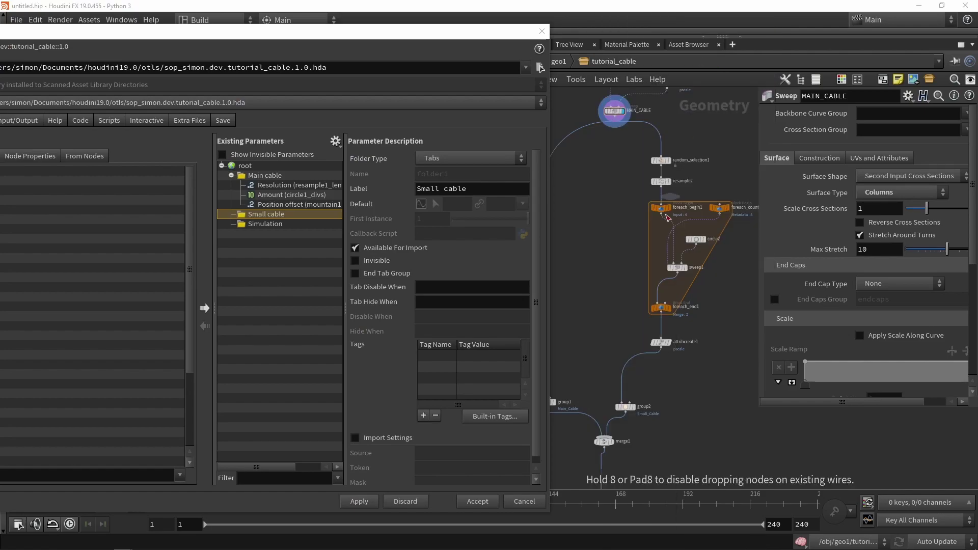
click(626, 386)
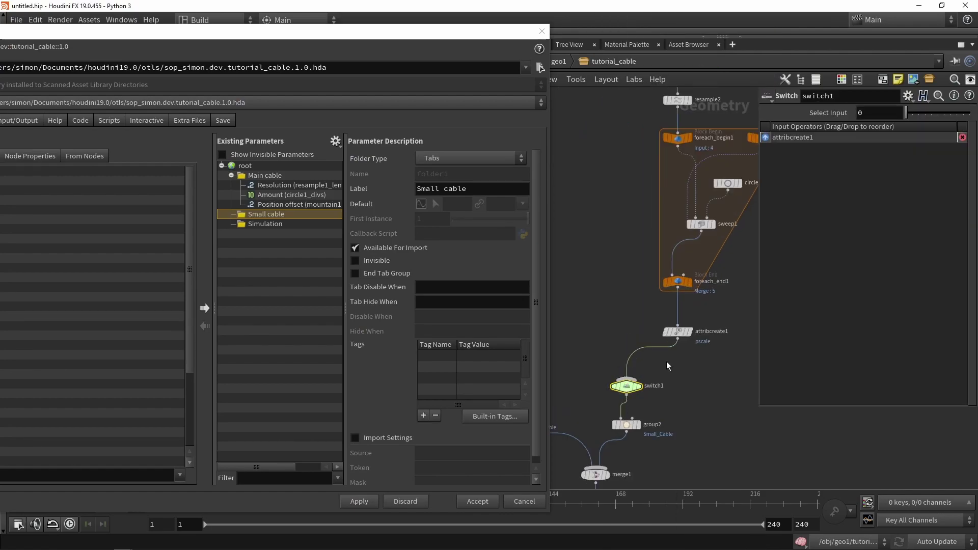
key(Delete)
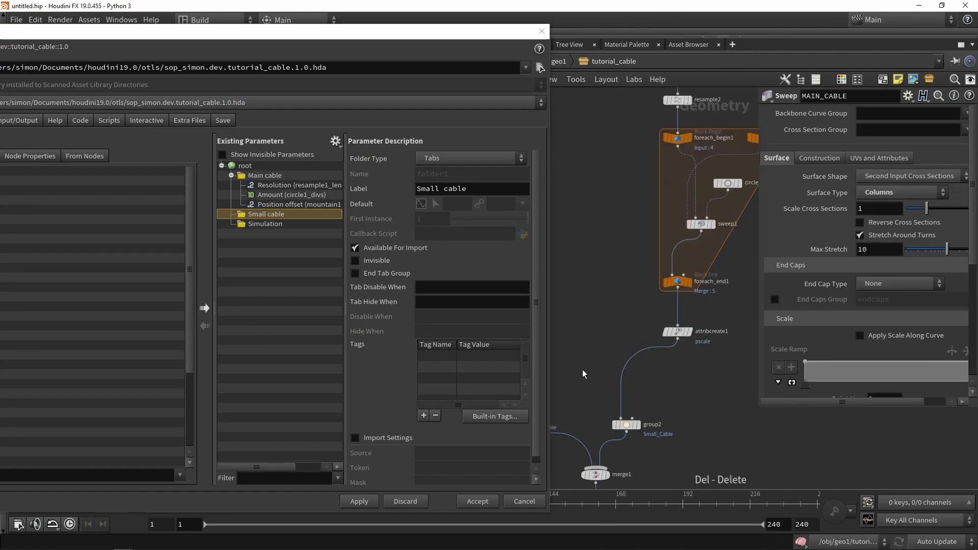
scroll(637, 325, up, 5)
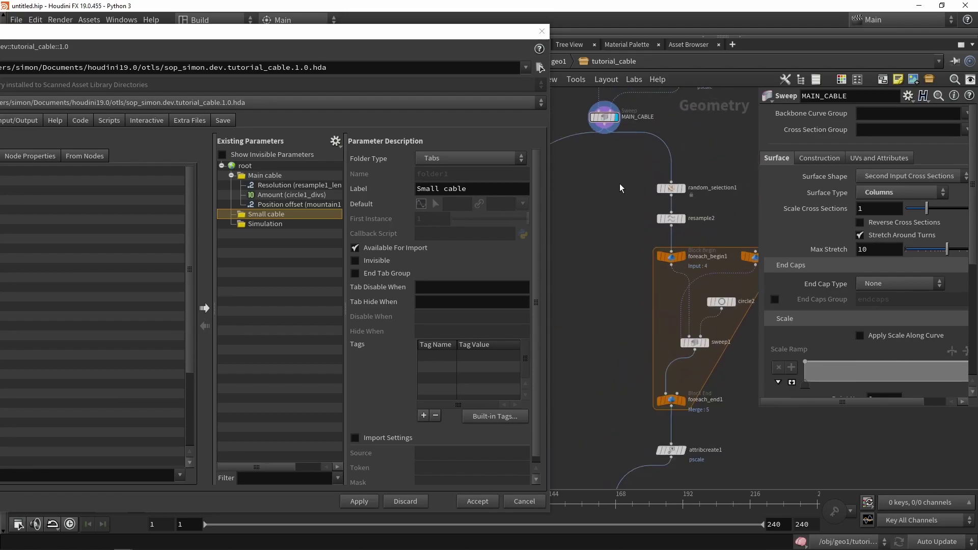
click(669, 189)
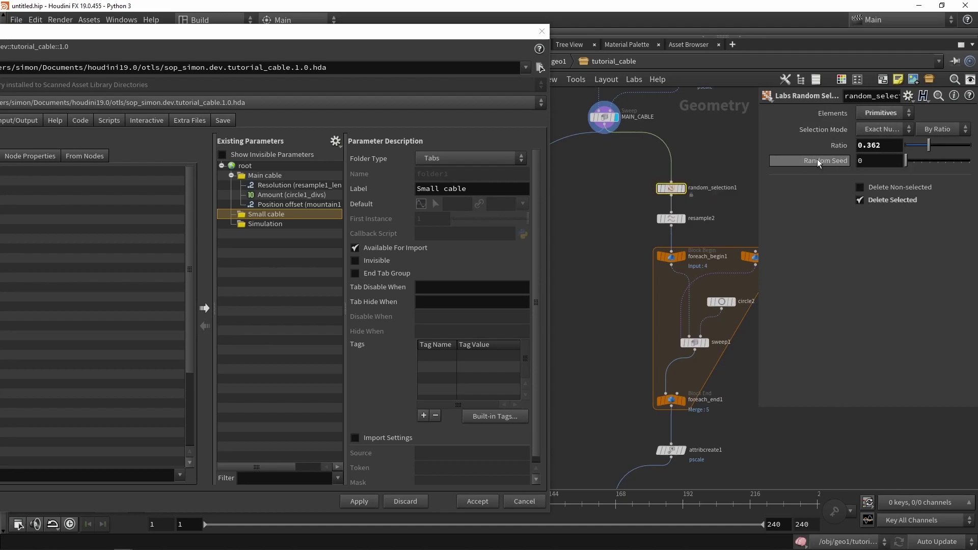
Promote random_selection1's Ratio into Small cable, labelled 'Add random ratio'
drag(836, 144, 279, 214)
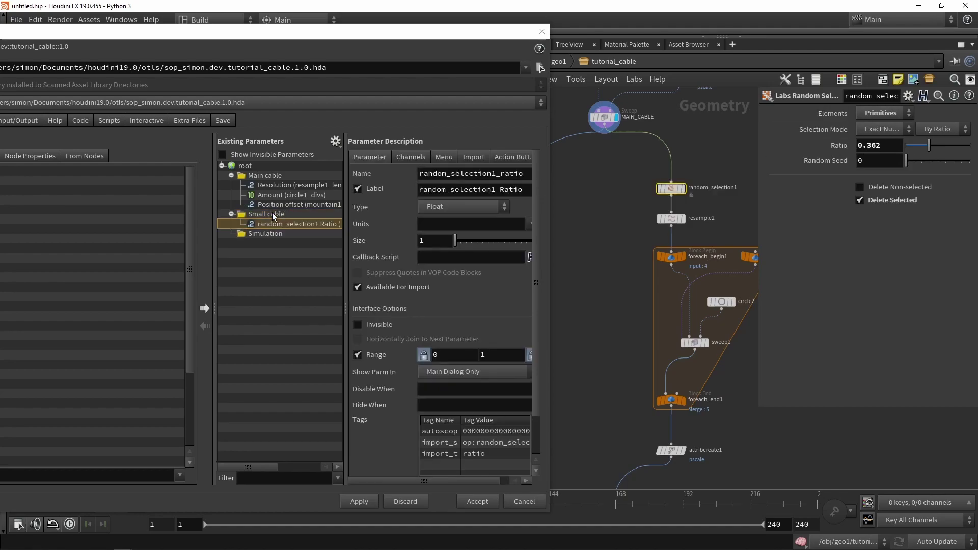
click(474, 189)
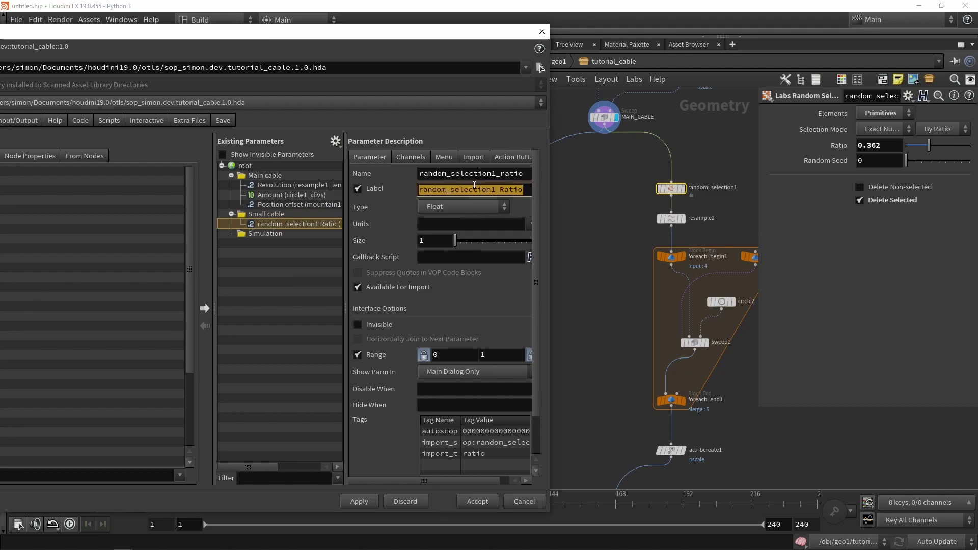
text(Ra)
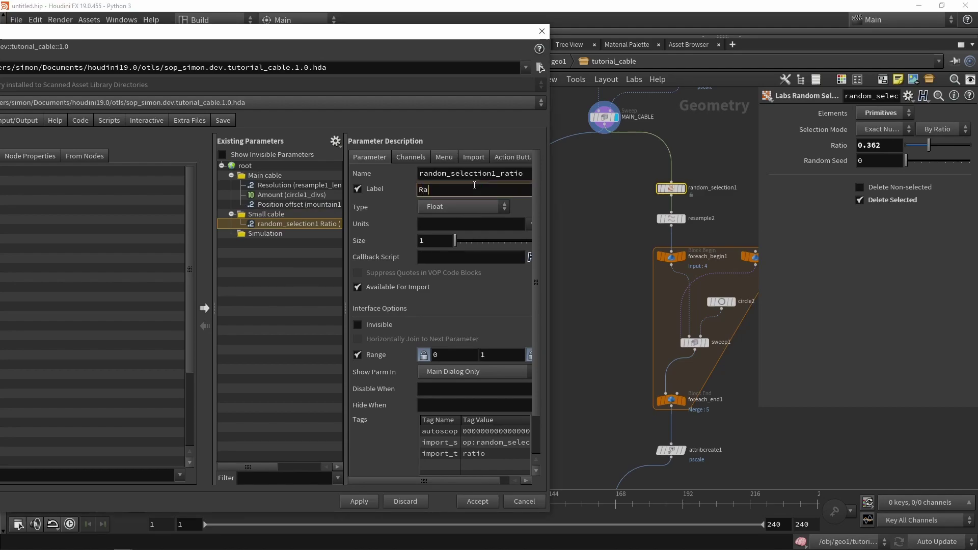
text(dd random ratio)
key(Return)
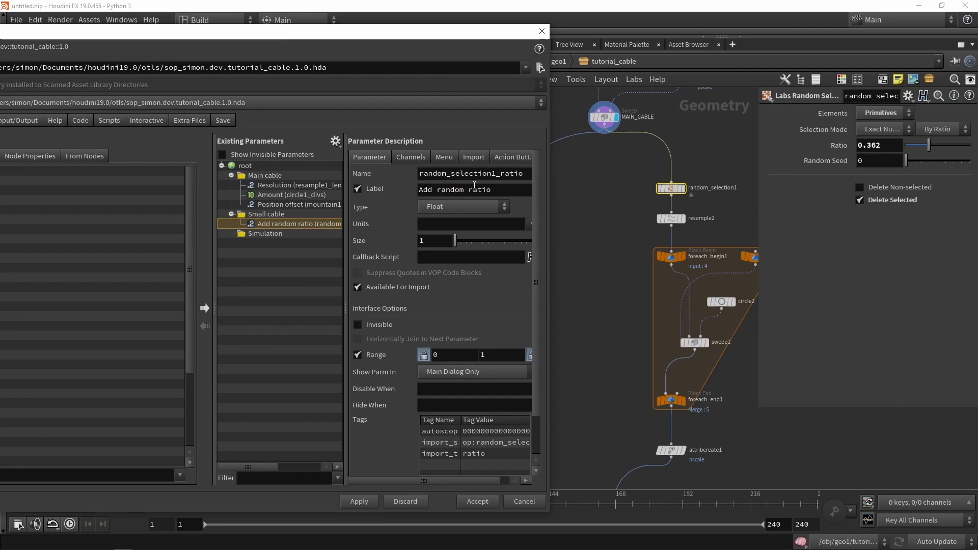
Promote foreach_end1's Iterations into Small cable, labelled Amount
click(671, 218)
middle_drag(626, 216, 603, 141)
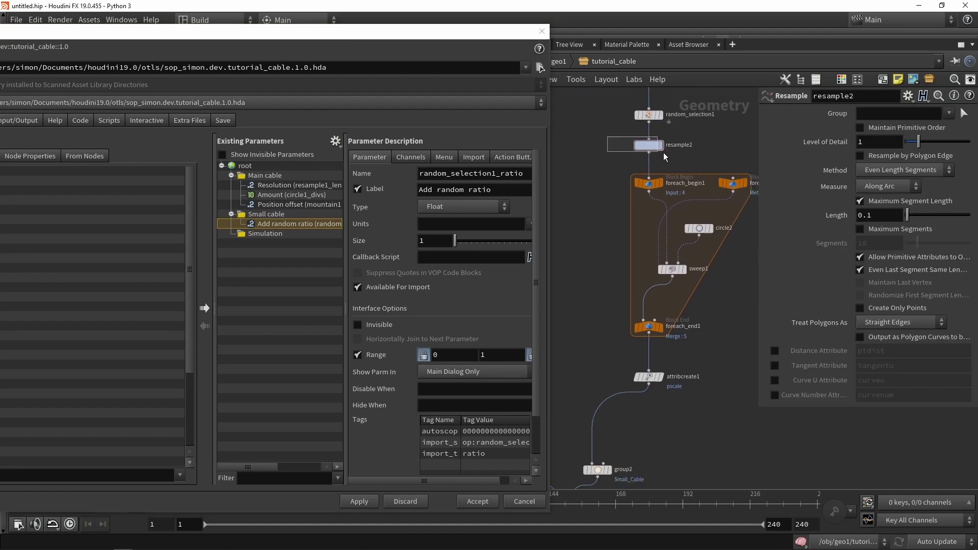
middle_drag(596, 243, 581, 225)
click(657, 250)
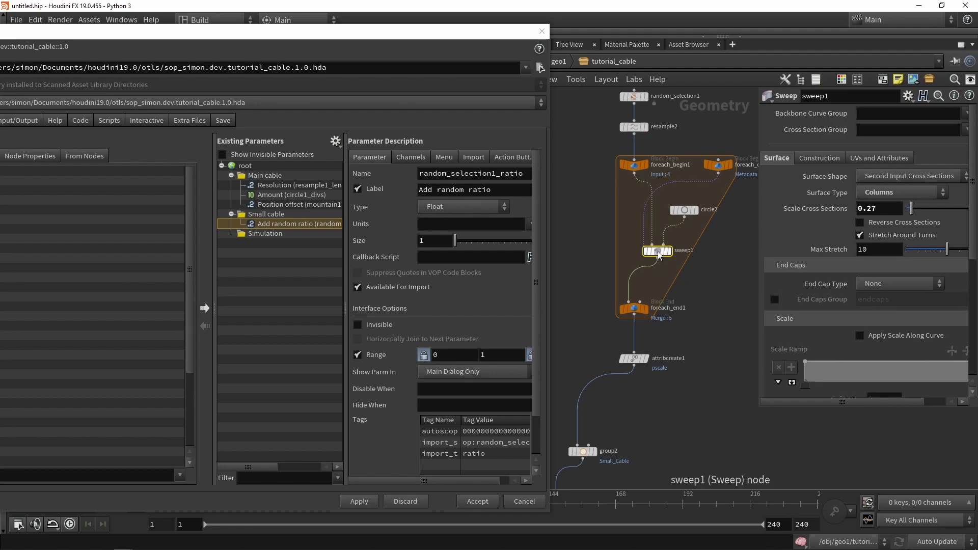
scroll(896, 293, down, 5)
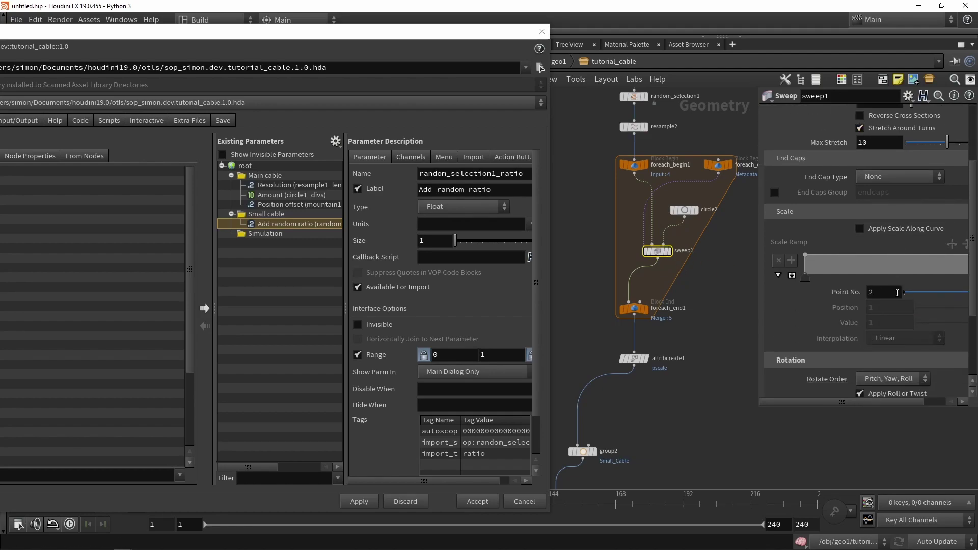
scroll(897, 292, up, 5)
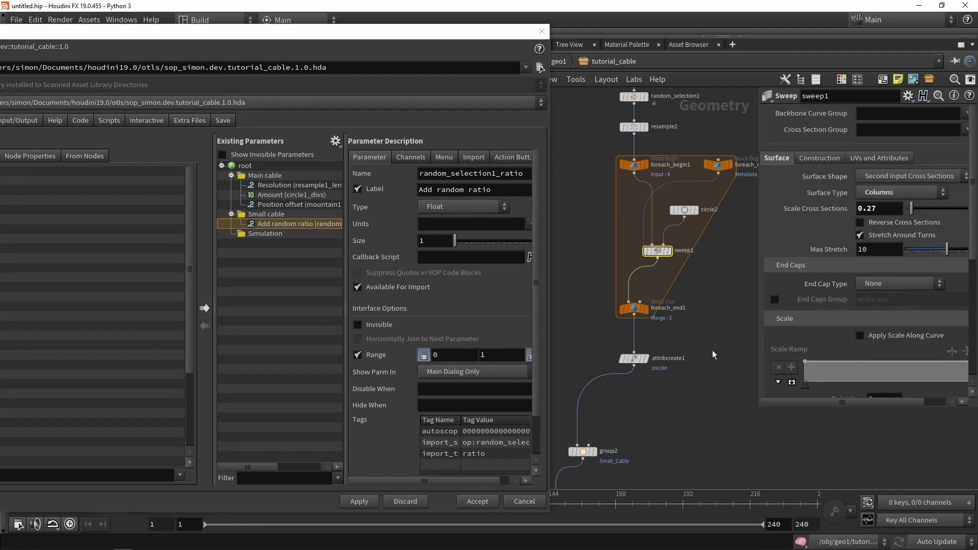
middle_drag(712, 350, 695, 323)
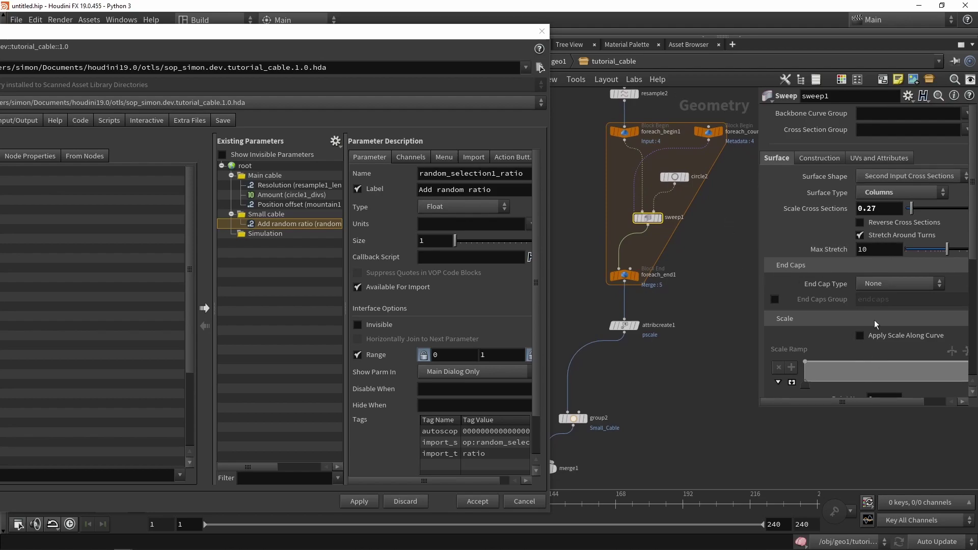
scroll(855, 323, down, 8)
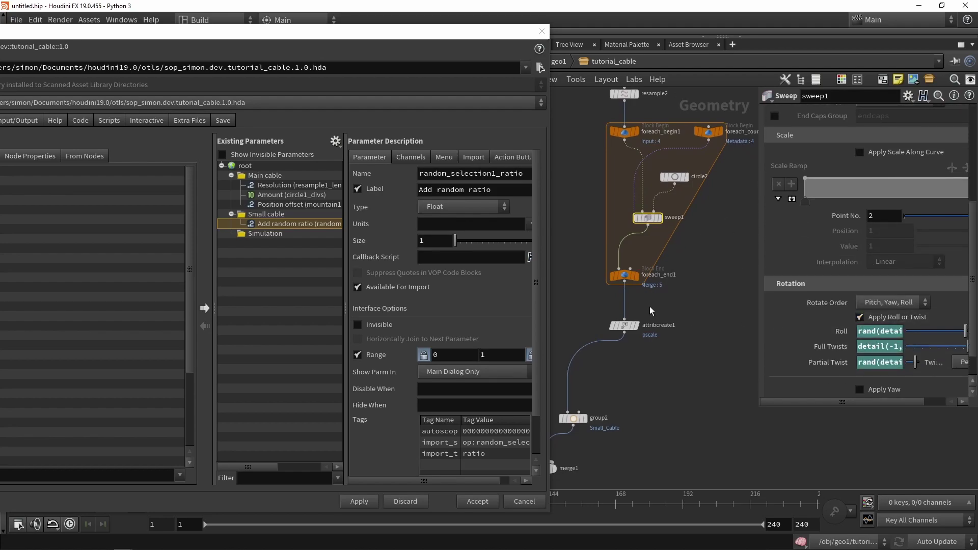
click(624, 276)
drag(832, 145, 269, 228)
triple_click(444, 189)
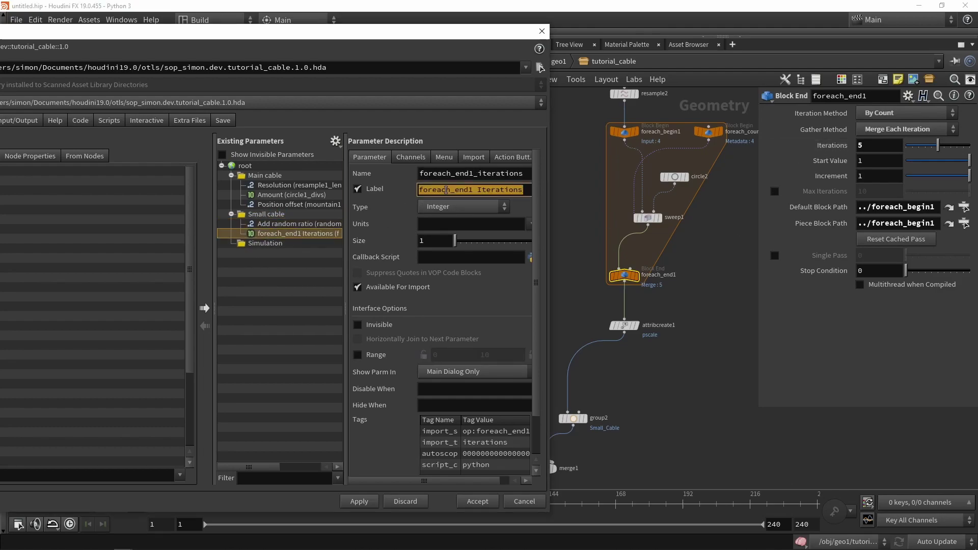
text(A)
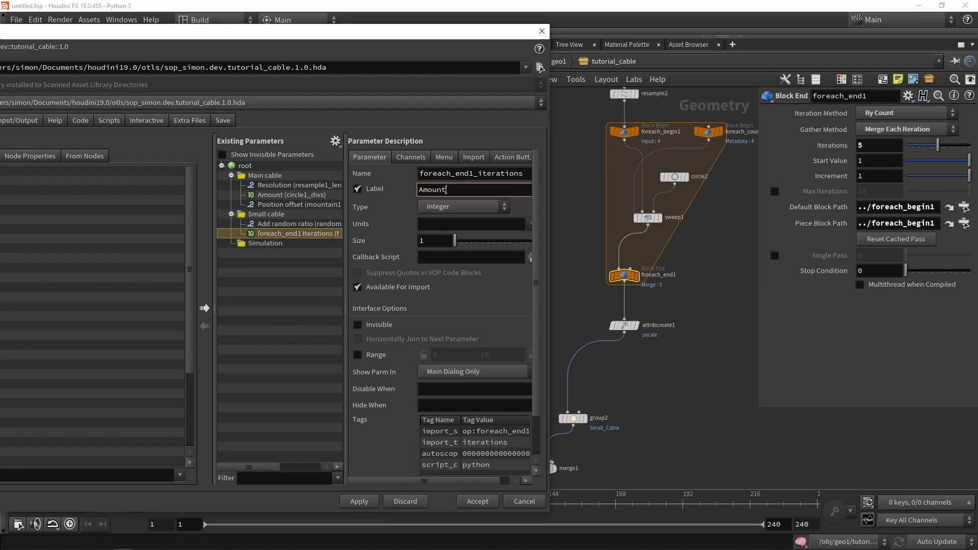
text(mount)
key(Return)
Promote attribcreate1's pscale value into Small cable, labelled 'Scale value'
middle_drag(624, 375, 673, 277)
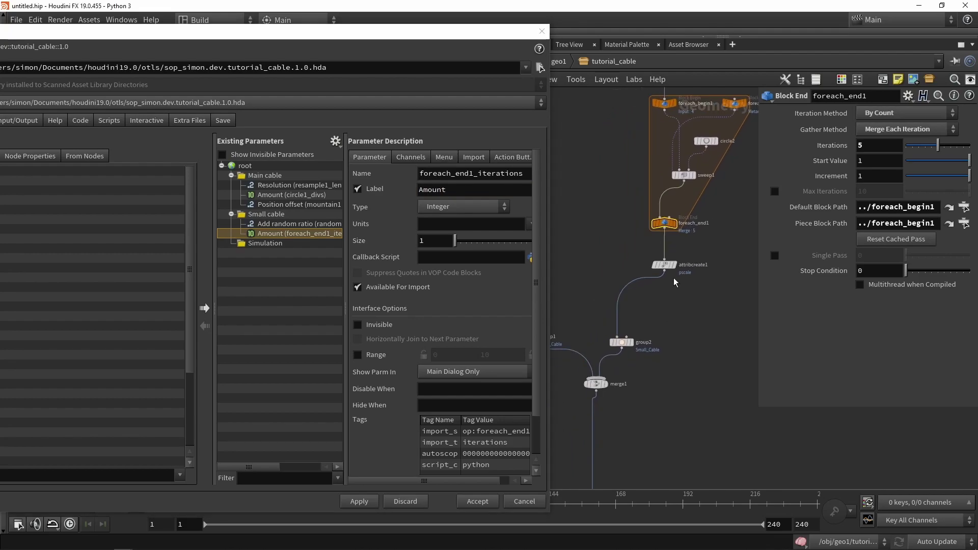
click(663, 262)
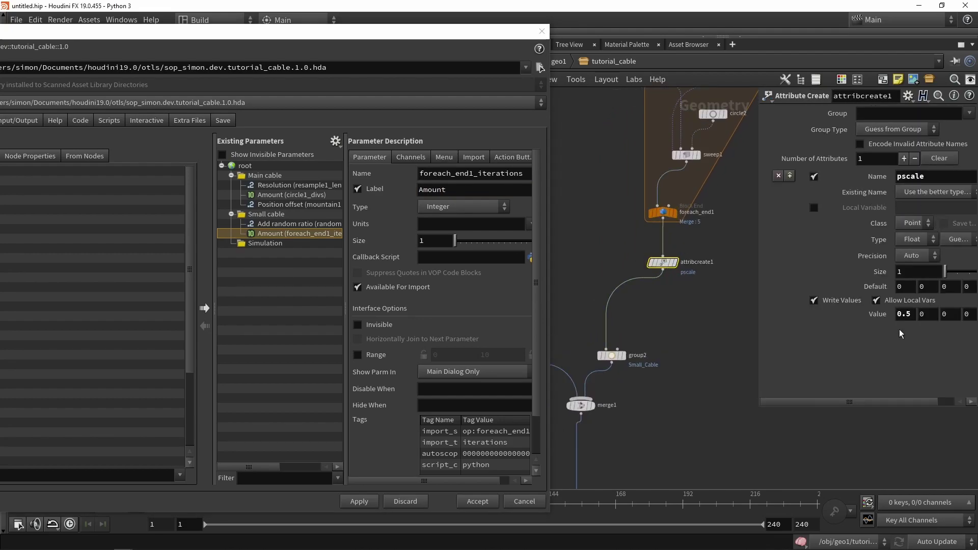
drag(909, 314, 280, 237)
click(465, 189)
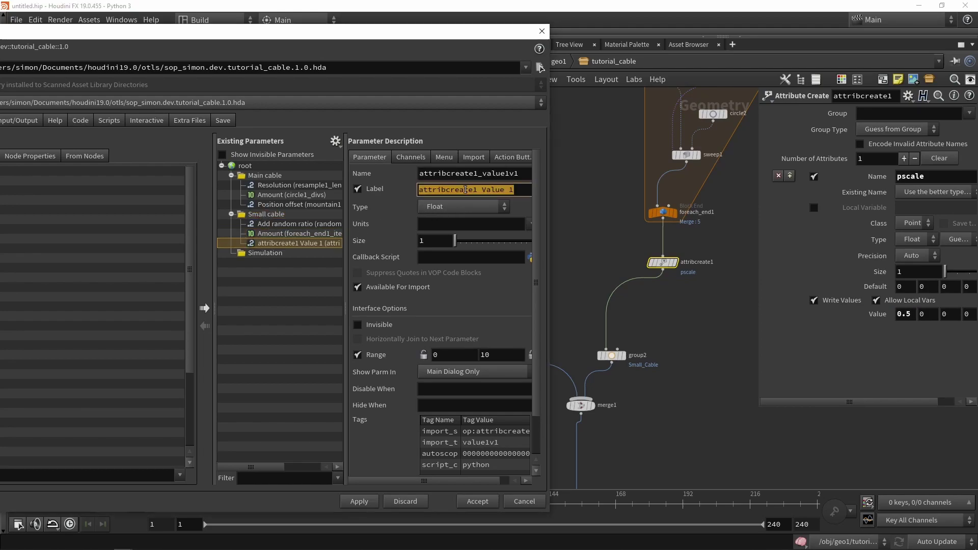
text(Sc)
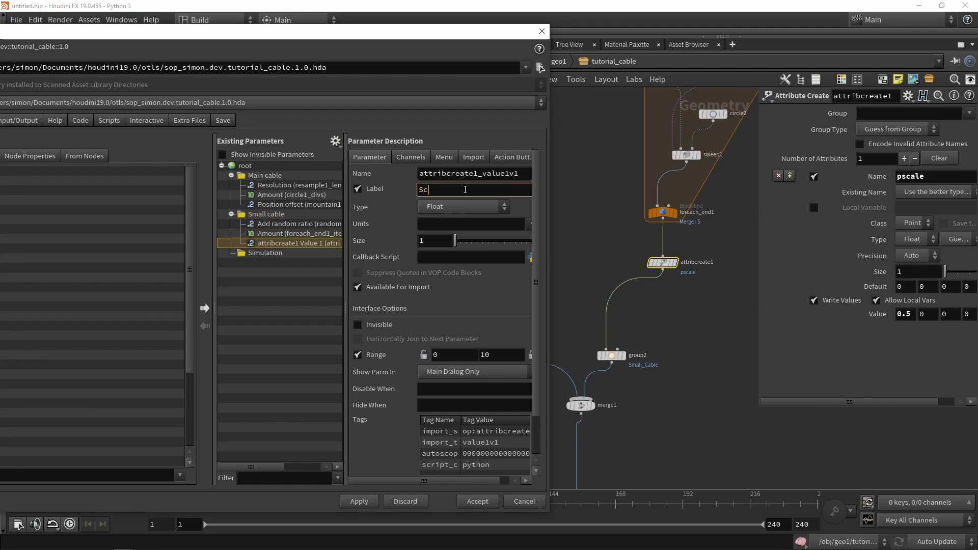
text(ale value)
key(Return)
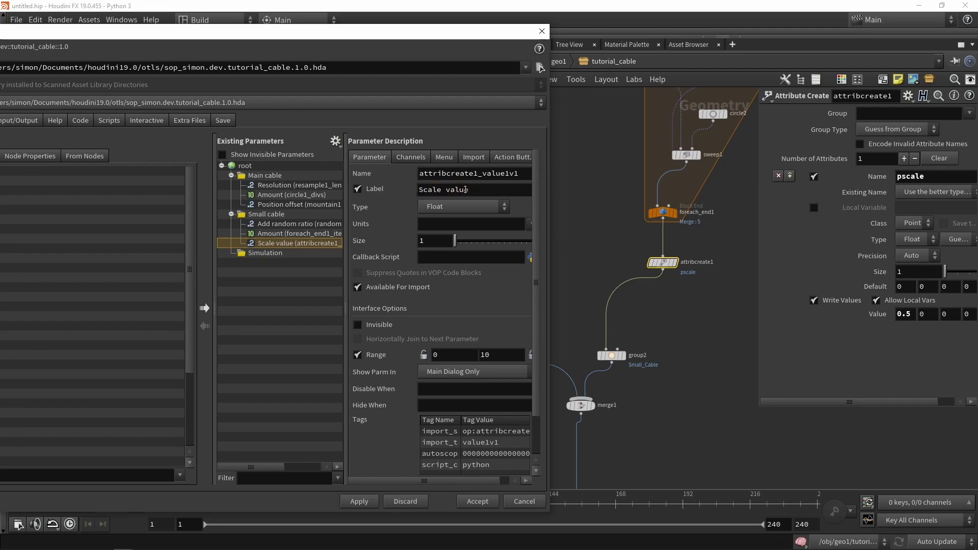
key(h)
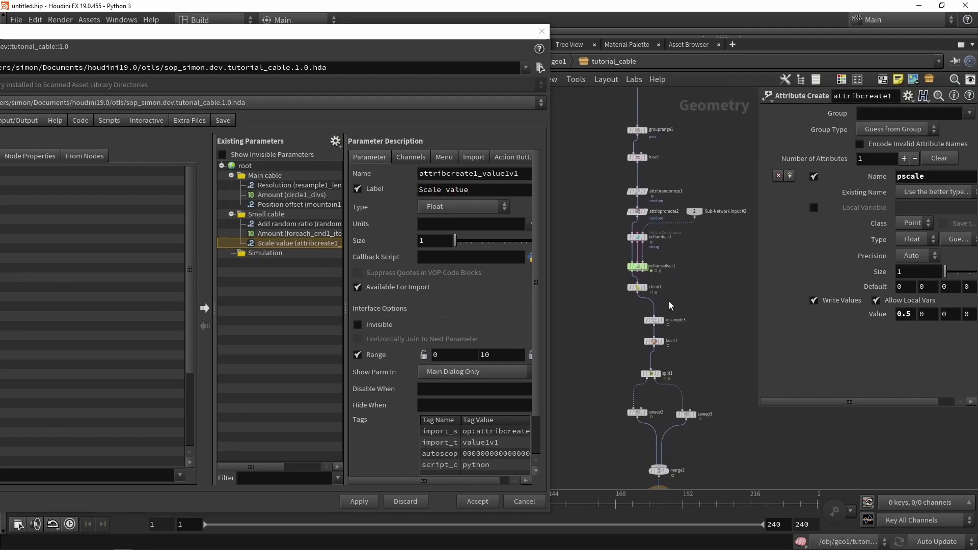
Promote vellumhair1's Rest Length Scale into the Simulation folder, labelled Stretch
scroll(623, 244, up, 5)
click(636, 270)
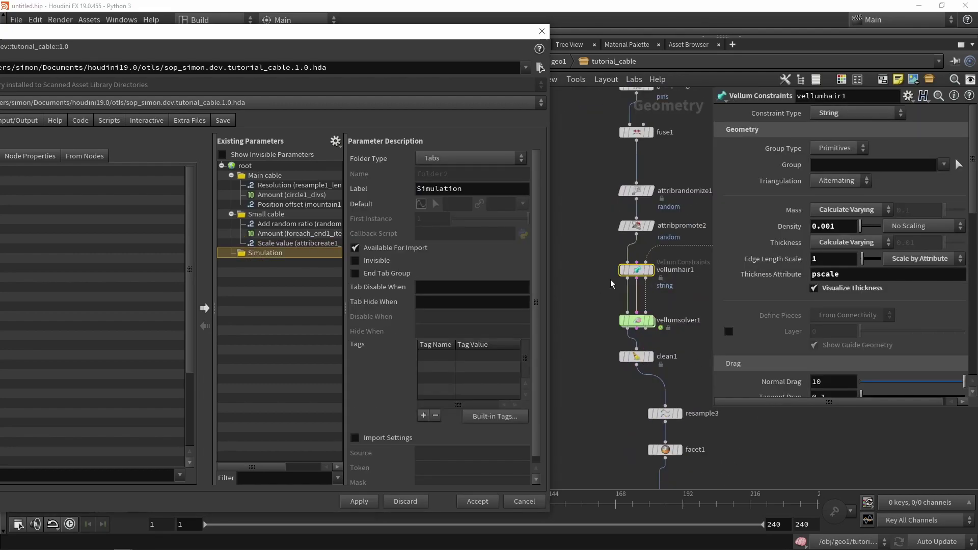
scroll(750, 227, down, 8)
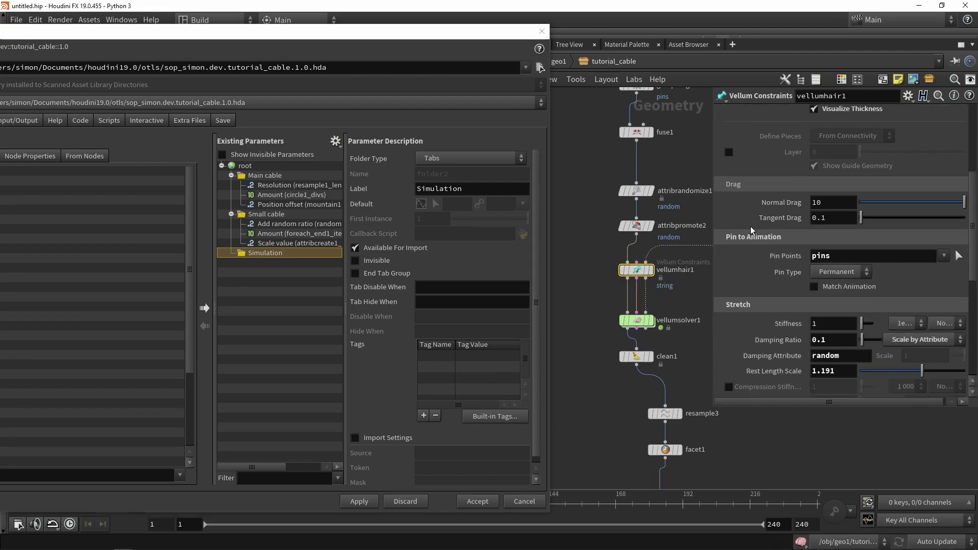
scroll(756, 263, down, 1)
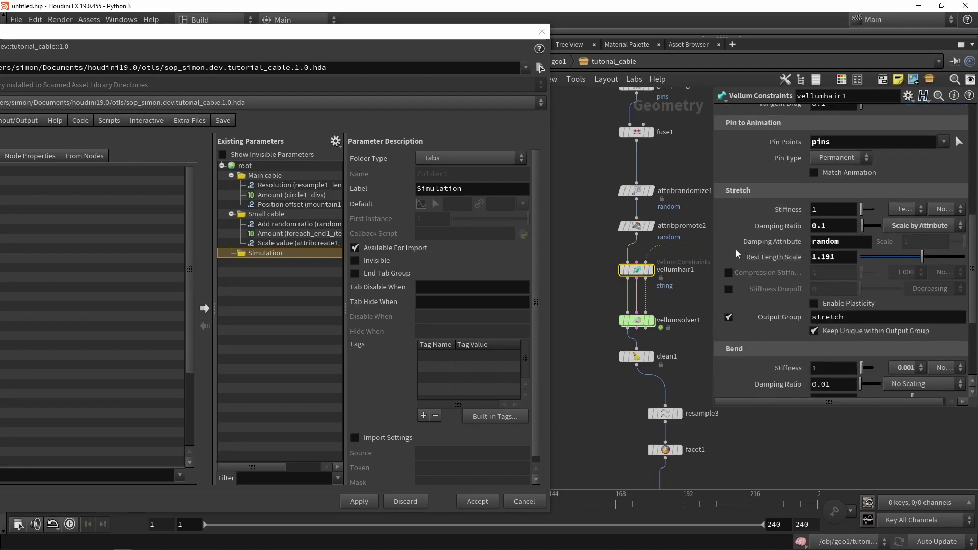
drag(780, 258, 263, 254)
click(452, 189)
key(ctrl+a)
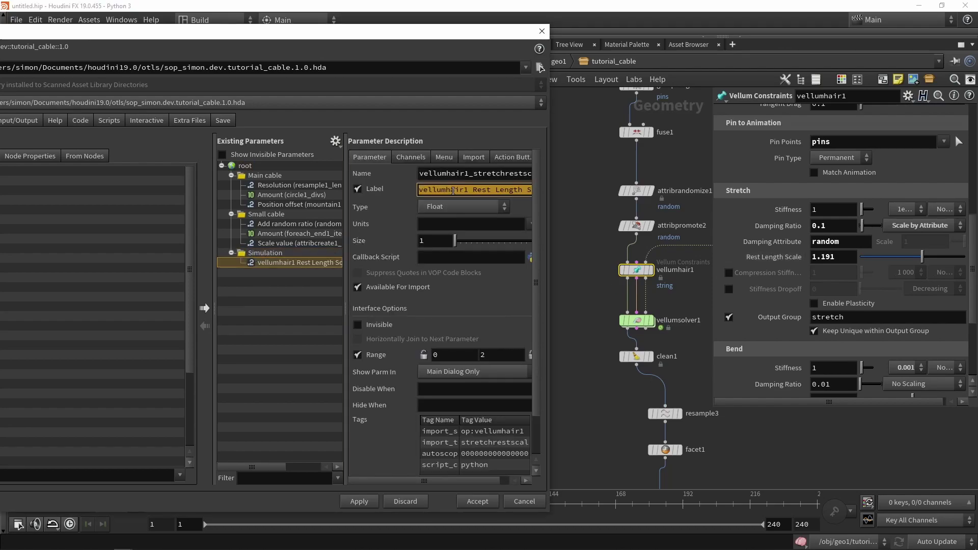
text(St)
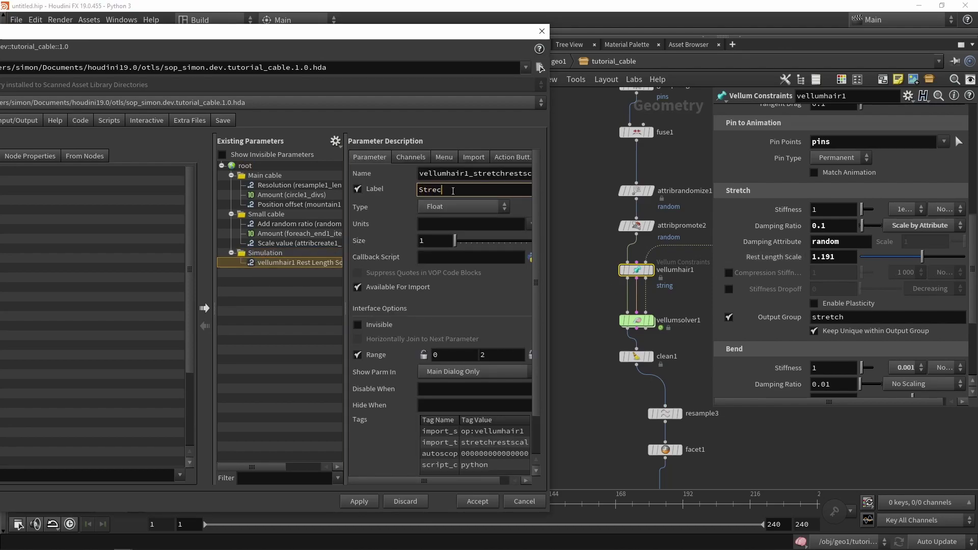
text(retch)
key(Return)
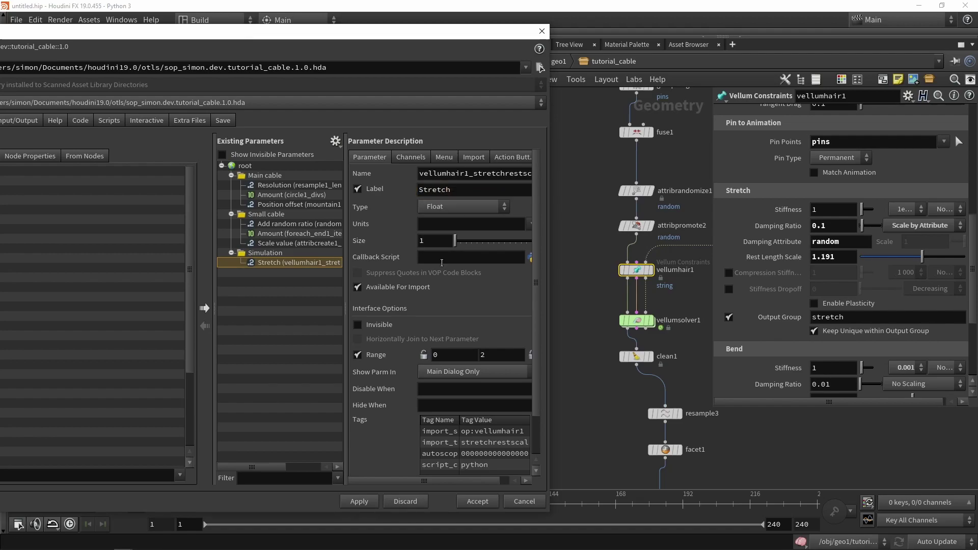
scroll(750, 357, down, 8)
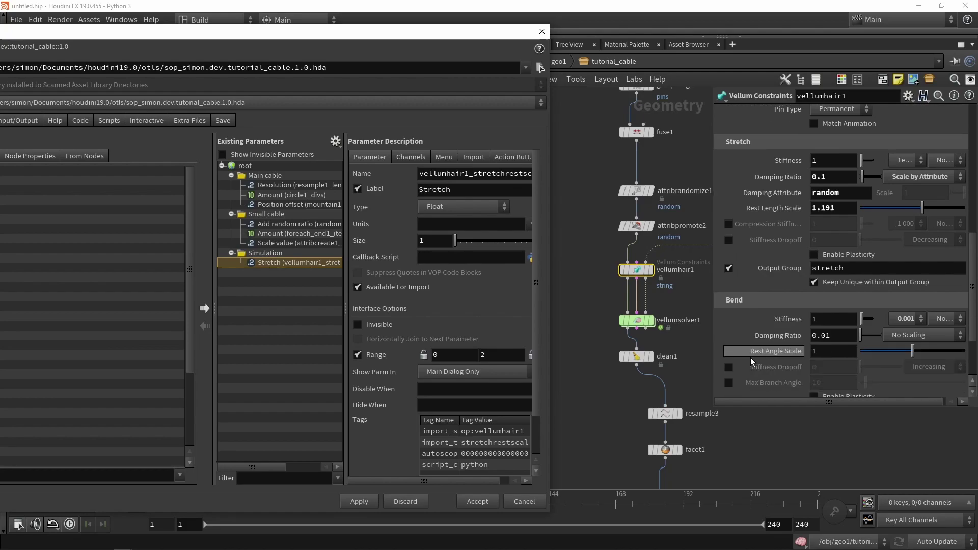
scroll(805, 344, up, 11)
scroll(799, 345, up, 8)
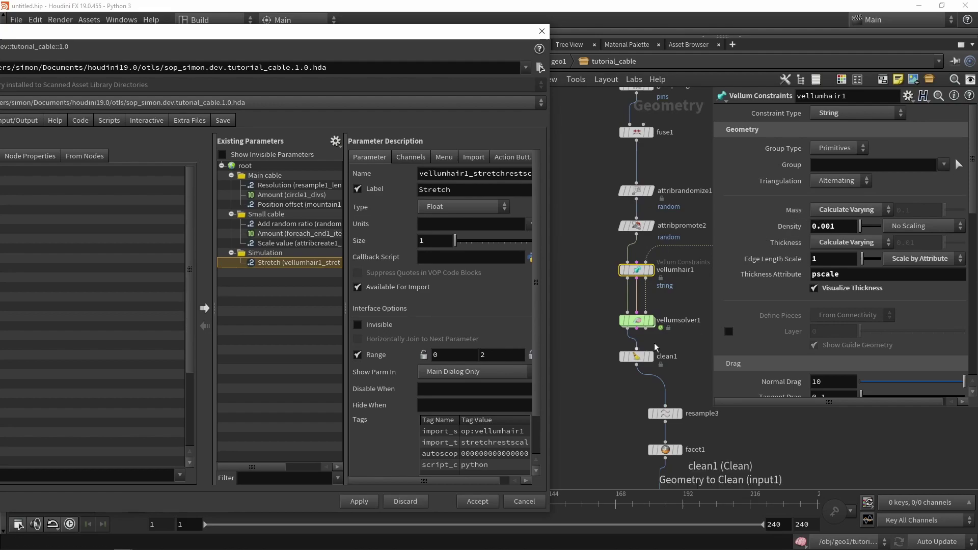
Reset vellumsolver1's simulation and promote its Reset Simulation button into the Simulation folder
click(638, 322)
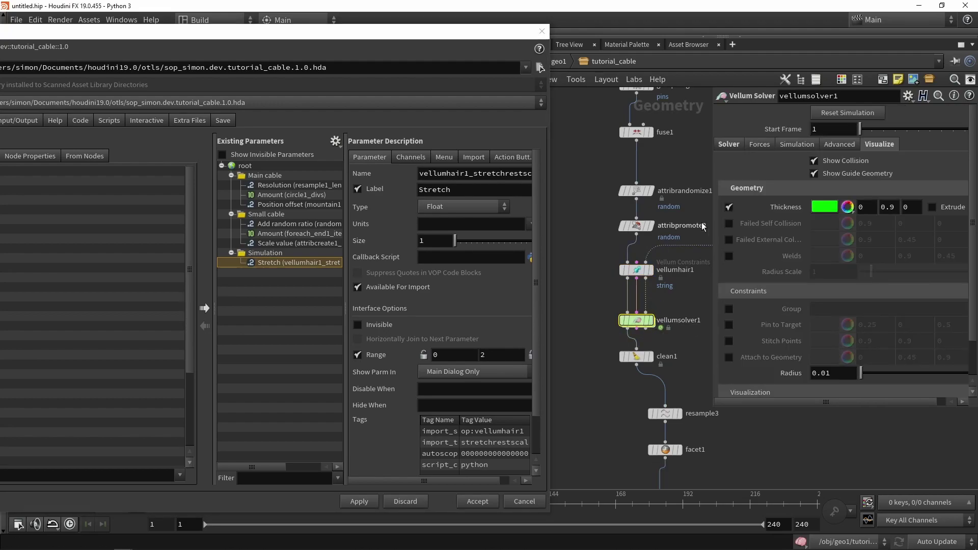
click(730, 144)
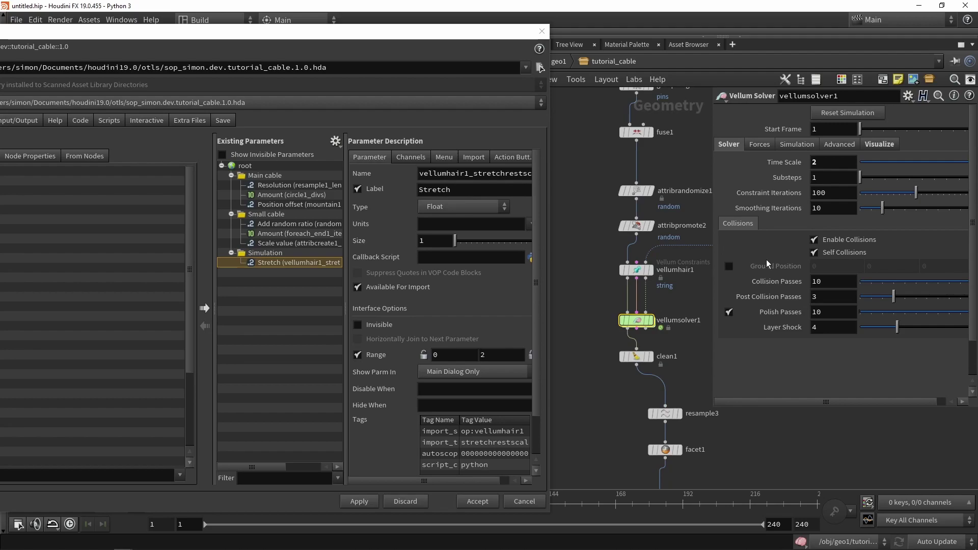
click(840, 115)
drag(399, 173, 260, 257)
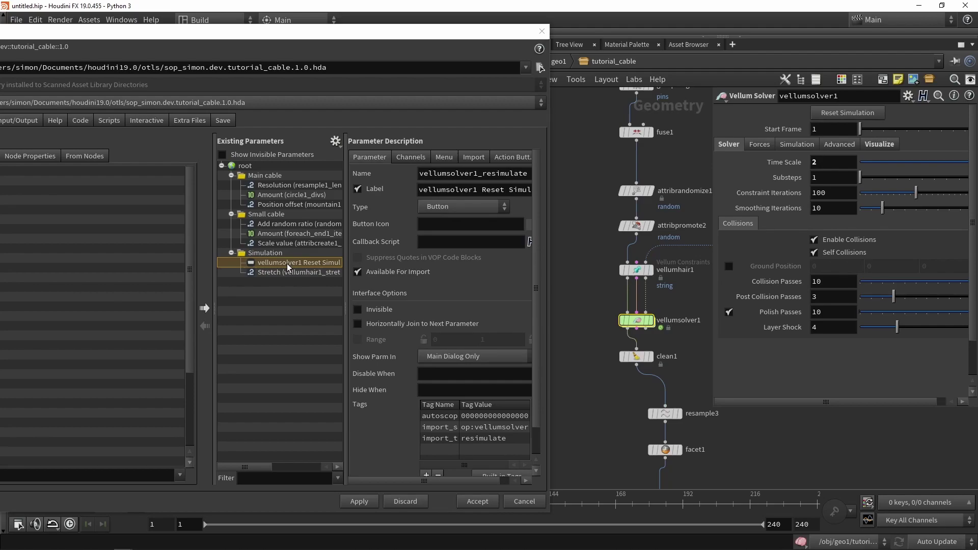
click(284, 273)
click(285, 265)
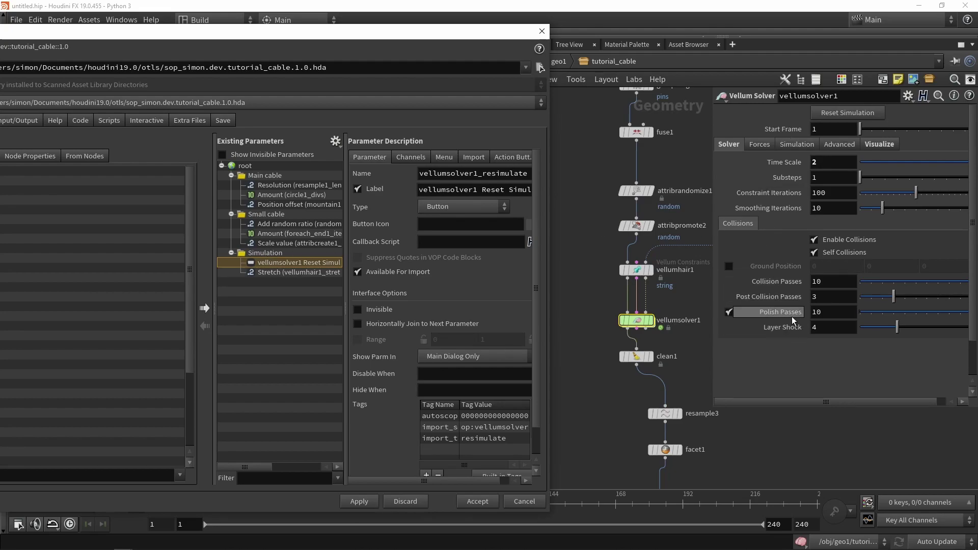
Promote vellumsolver1's Forces-tab Static Threshold into Simulation, labelled Friction
click(758, 145)
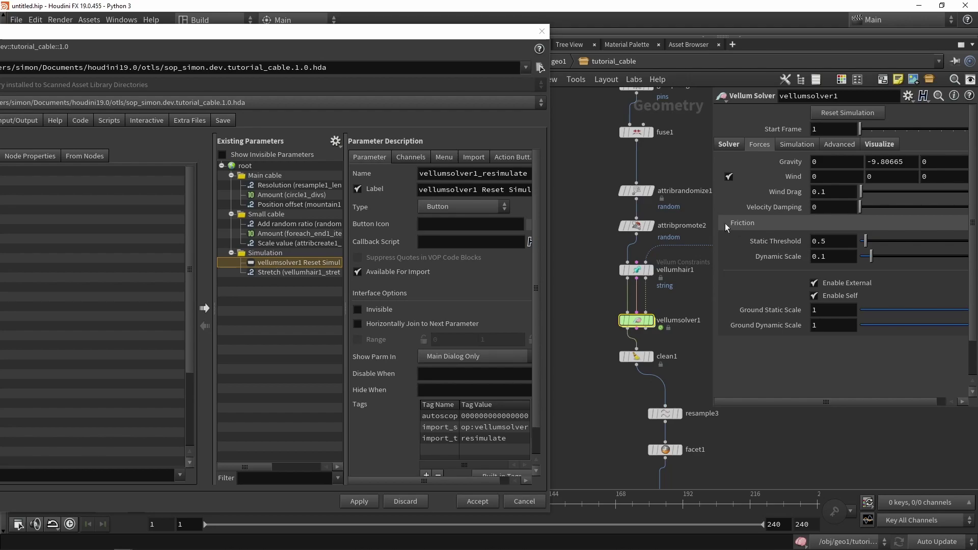
mouse_move(772, 239)
drag(841, 244, 264, 254)
click(452, 189)
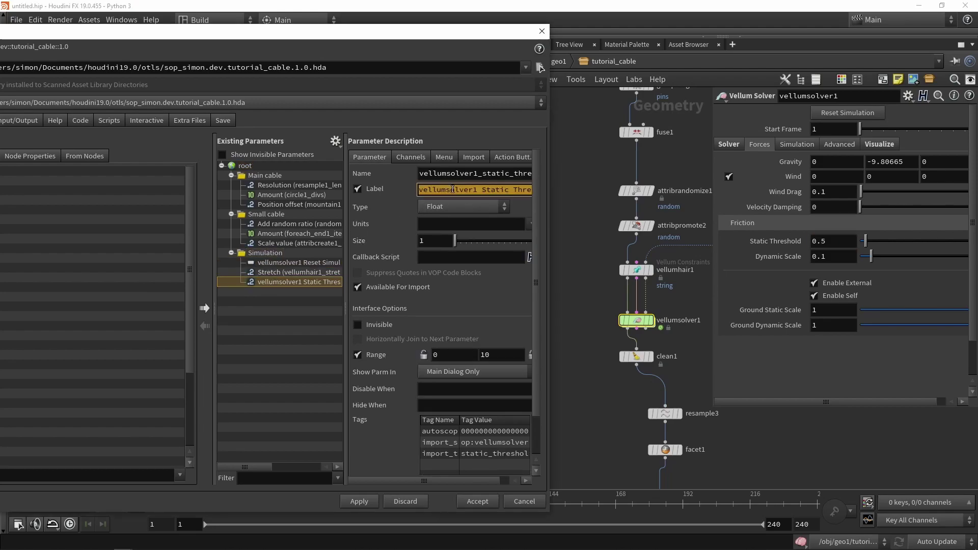
text(Fri)
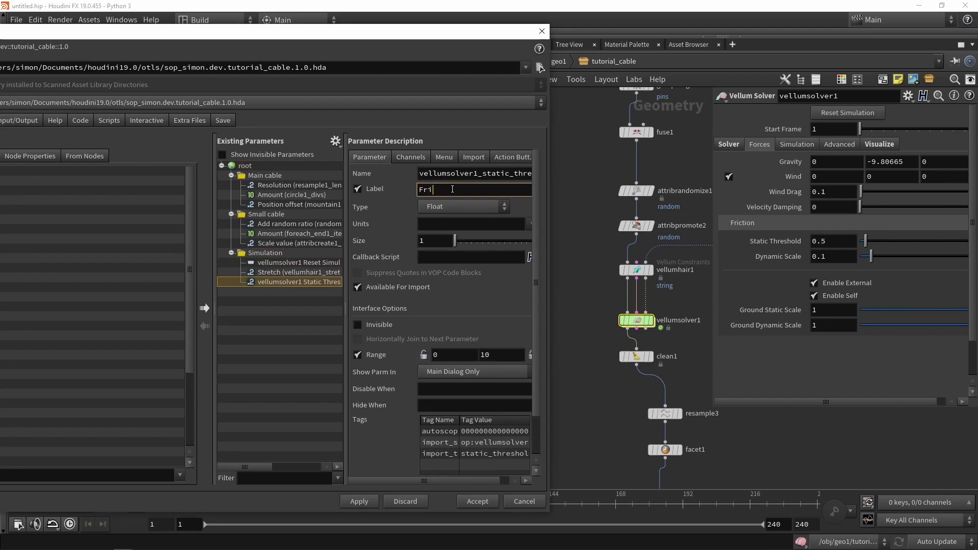
text(ction)
key(Return)
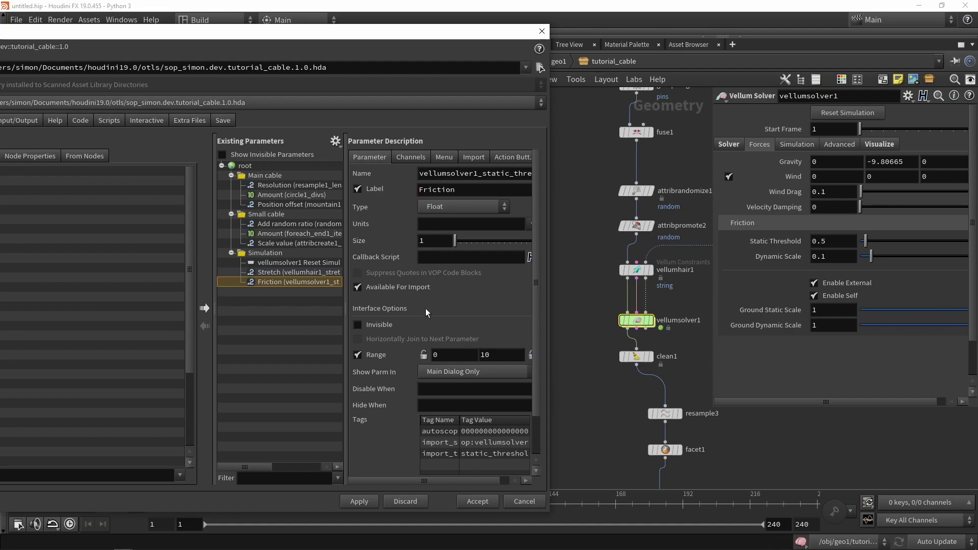
scroll(595, 414, down, 4)
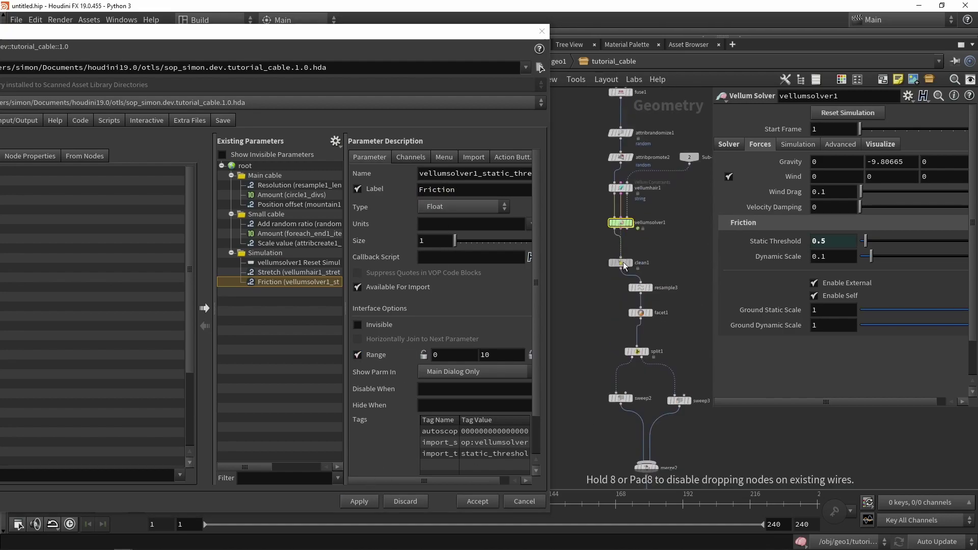
Add a Switch node beside the node chain
middle_drag(598, 317, 614, 350)
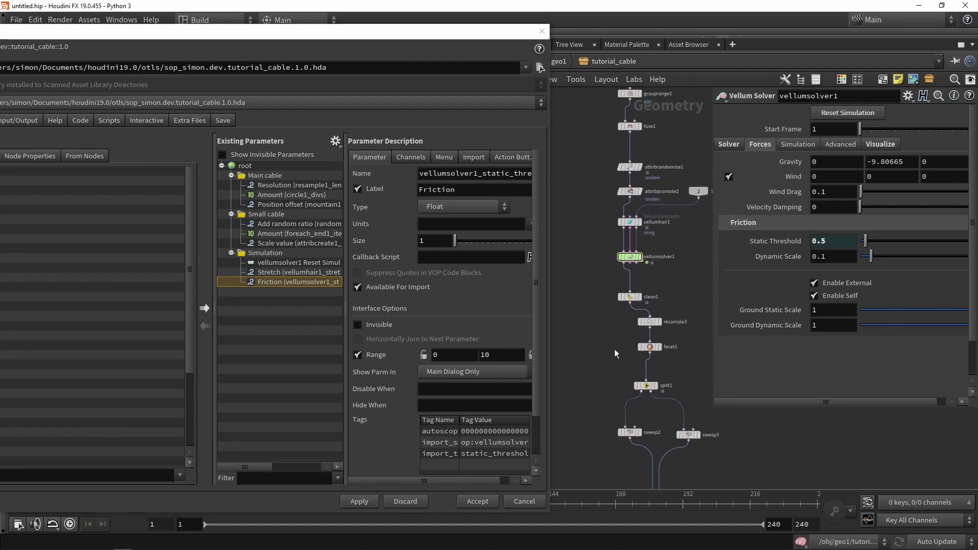
key(Tab)
text(se)
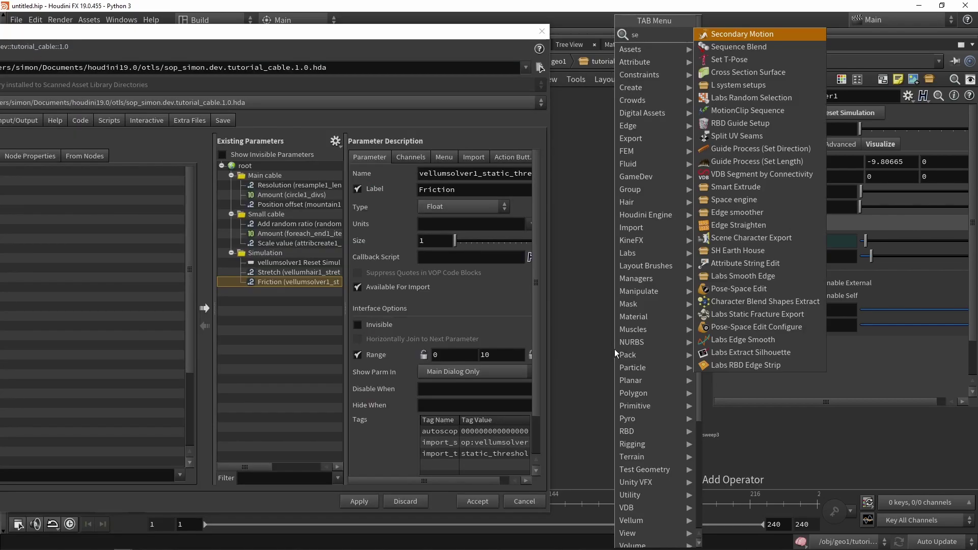
key(BackSpace)
text(wi)
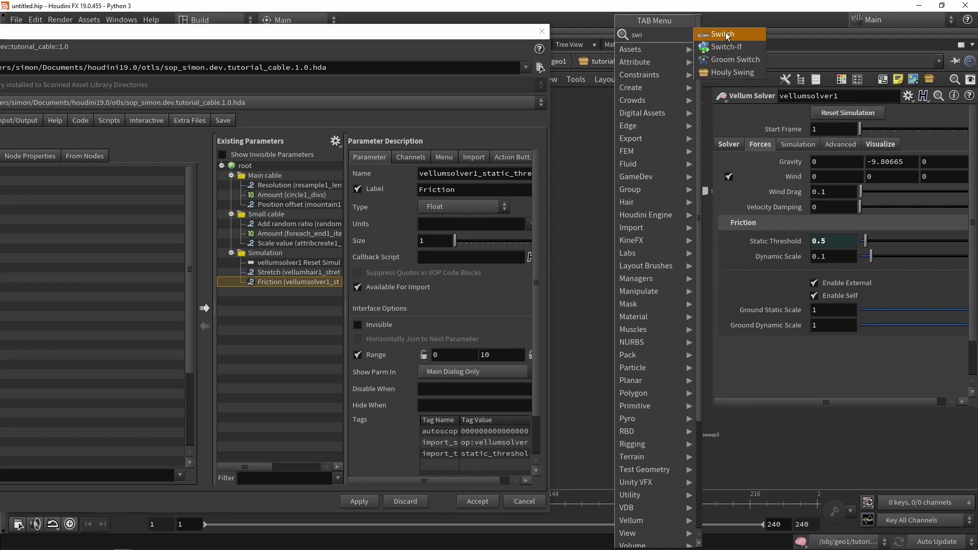
click(723, 34)
click(620, 332)
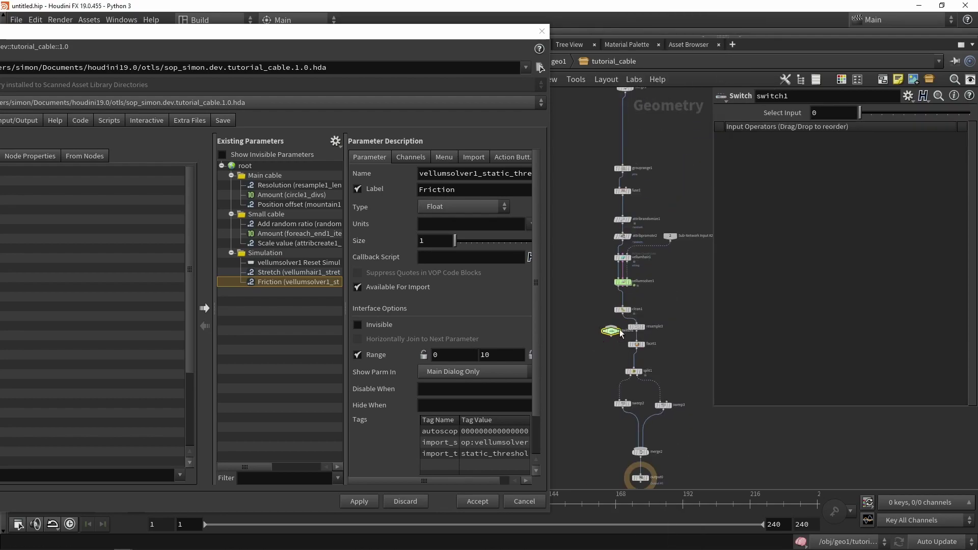
Wire vellumsolver1 and merge1 into switch1, with merge1 as the first input
scroll(620, 332, up, 3)
drag(626, 256, 605, 331)
drag(606, 336, 667, 288)
key(h)
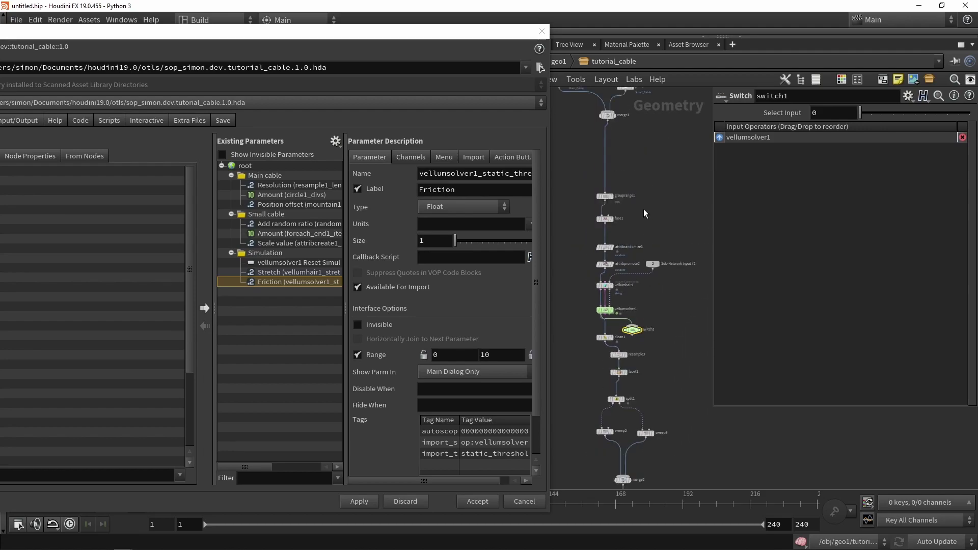
middle_drag(629, 142, 640, 170)
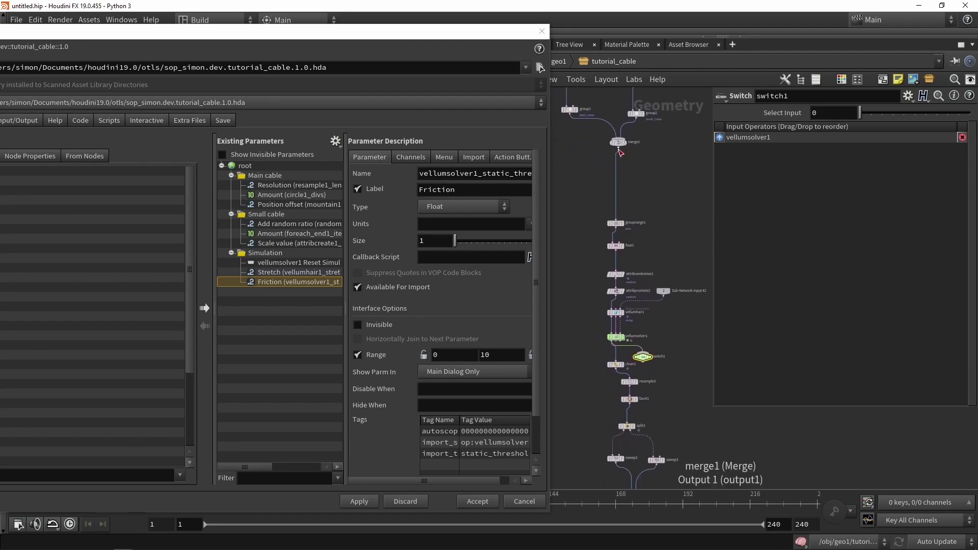
drag(617, 146, 643, 355)
scroll(651, 360, up, 3)
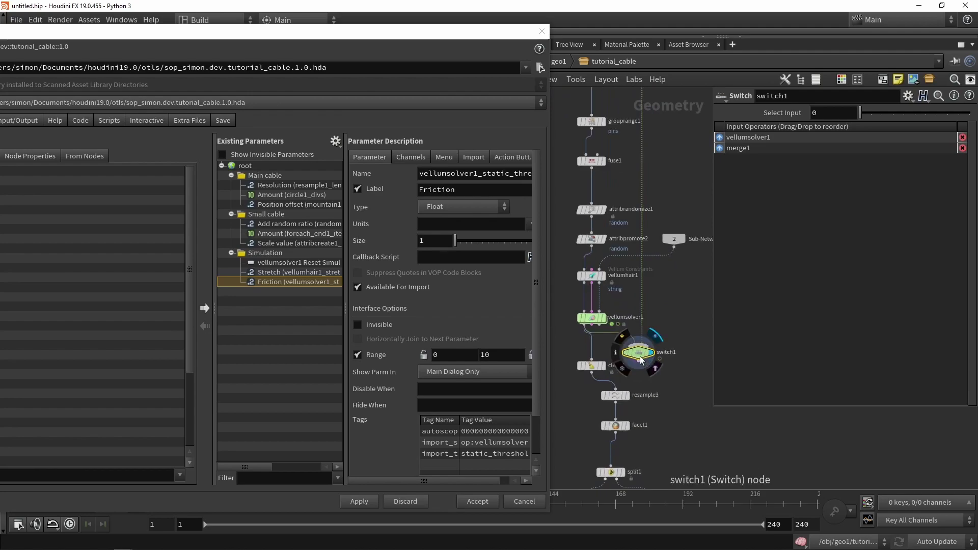
middle_drag(653, 360, 687, 220)
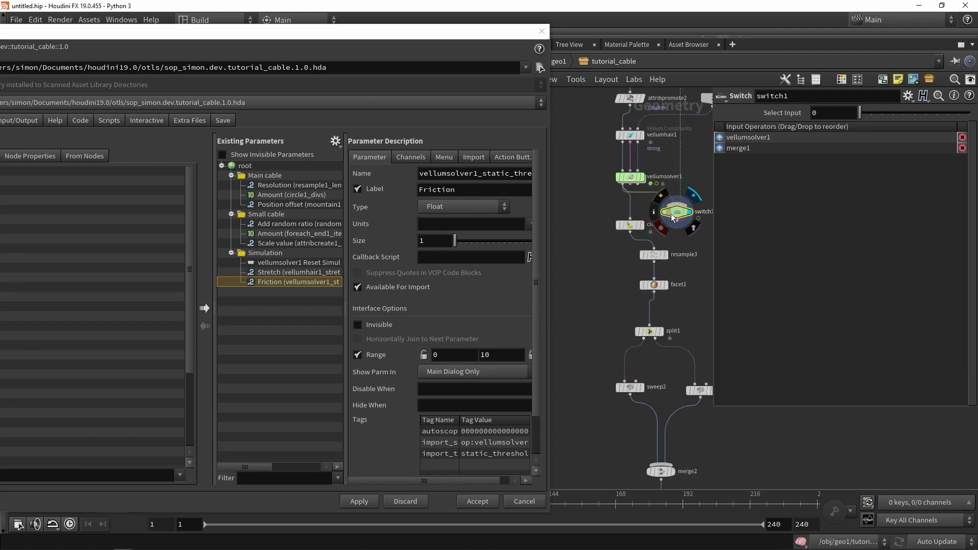
click(720, 148)
Move switch1 off the chain and shift the nodes below it further down
scroll(703, 173, down, 1)
middle_drag(702, 173, 667, 206)
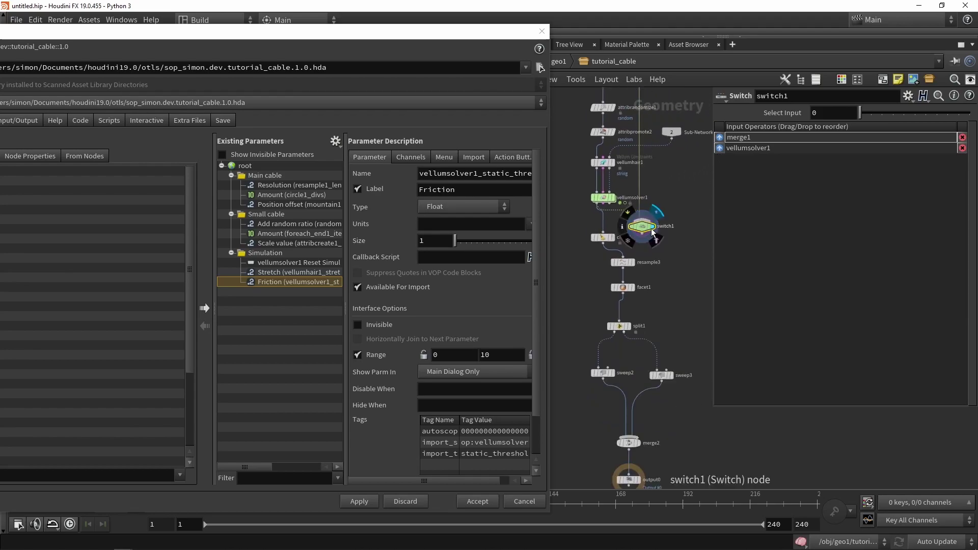
drag(642, 226, 572, 225)
scroll(611, 204, down, 2)
drag(637, 178, 635, 250)
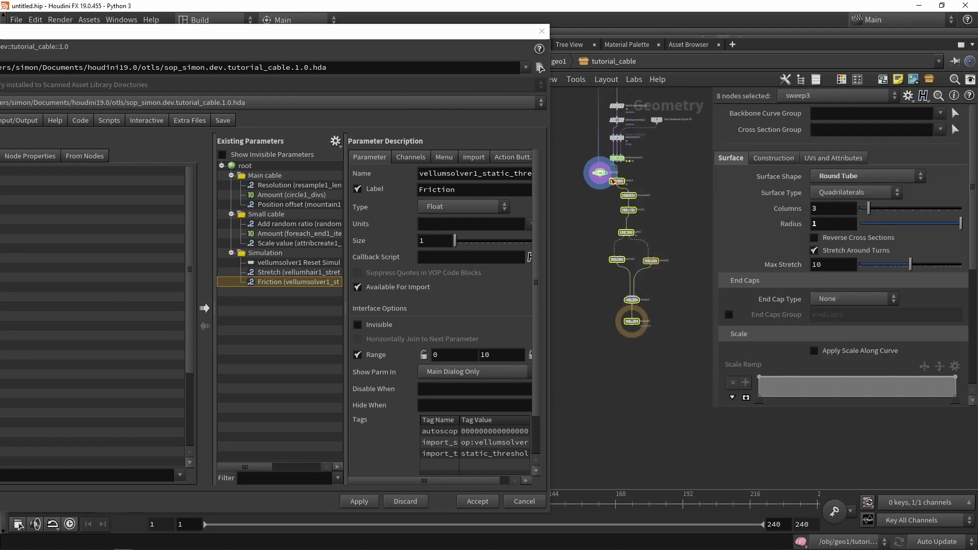
drag(613, 181, 616, 237)
scroll(594, 245, up, 3)
Rename switch1 to enable_sim
click(594, 206)
double_click(628, 206)
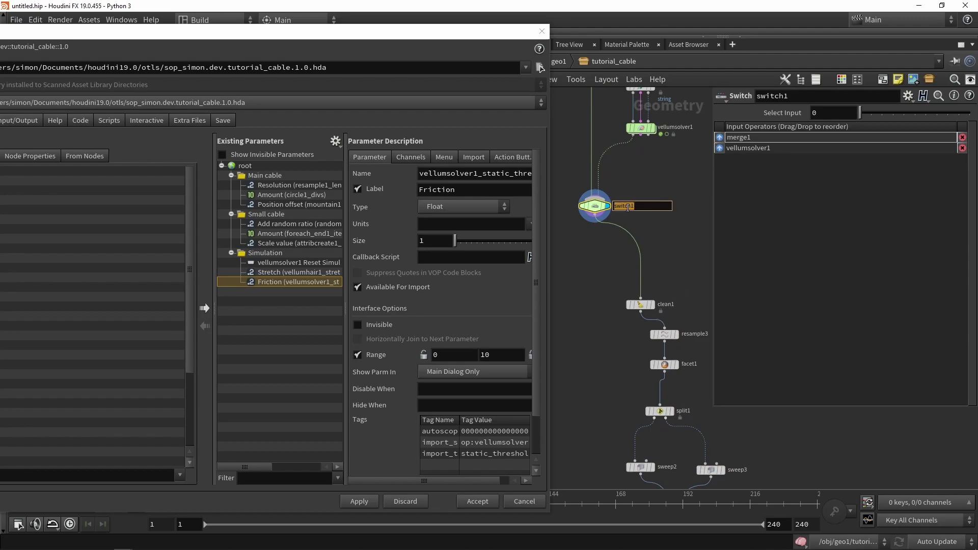
text(enable_sim)
key(Return)
scroll(697, 423, down, 2)
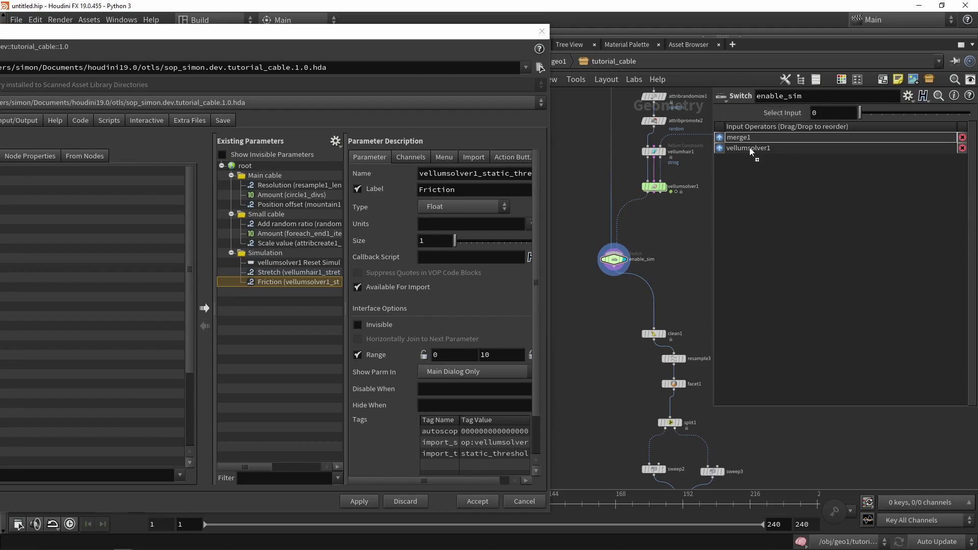
Promote enable_sim's Select Input into Simulation as 'Enable Sim' and apply the asset changes
drag(286, 258, 285, 267)
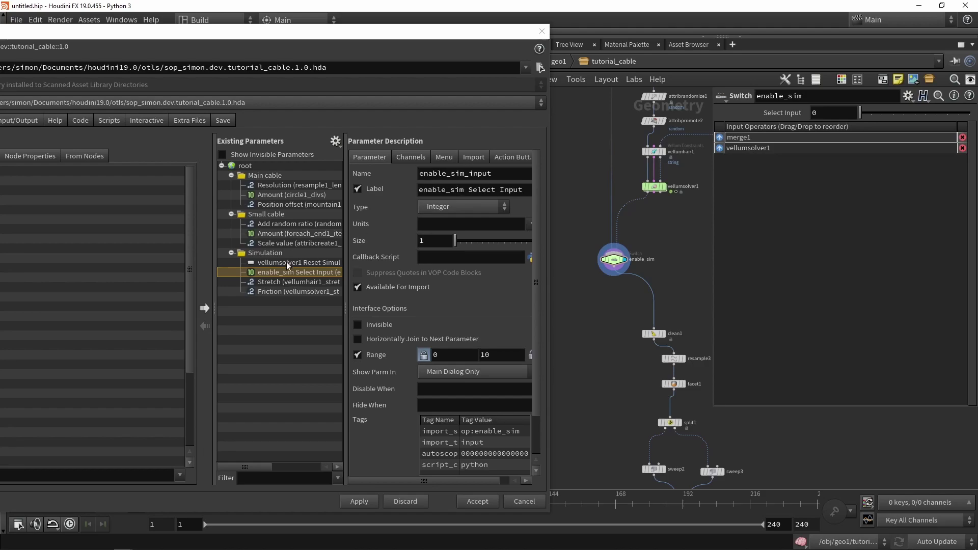
triple_click(494, 190)
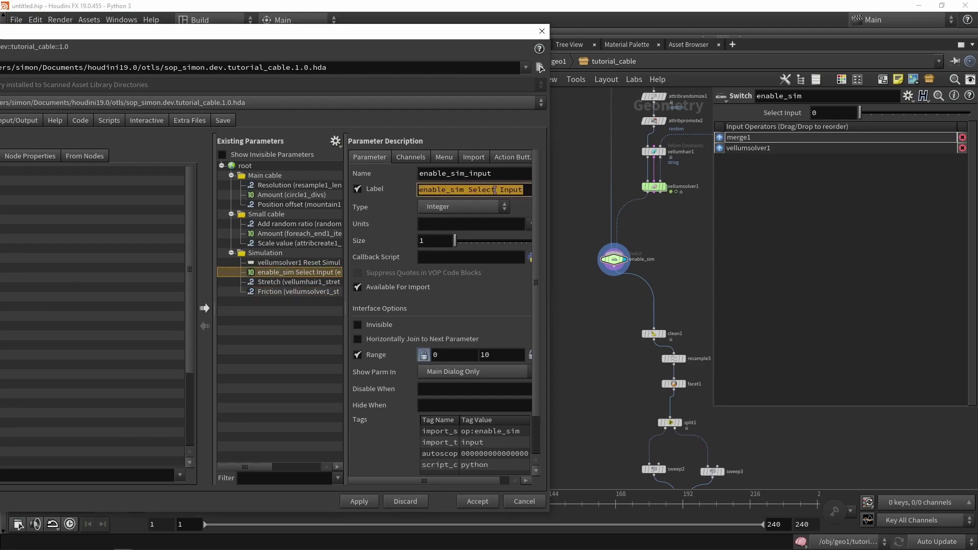
text(Enable Sim)
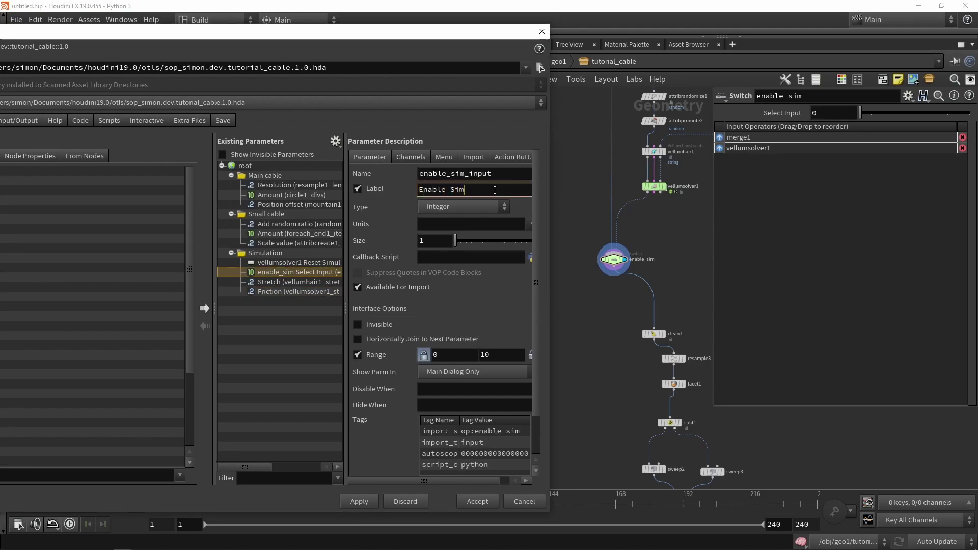
key(Return)
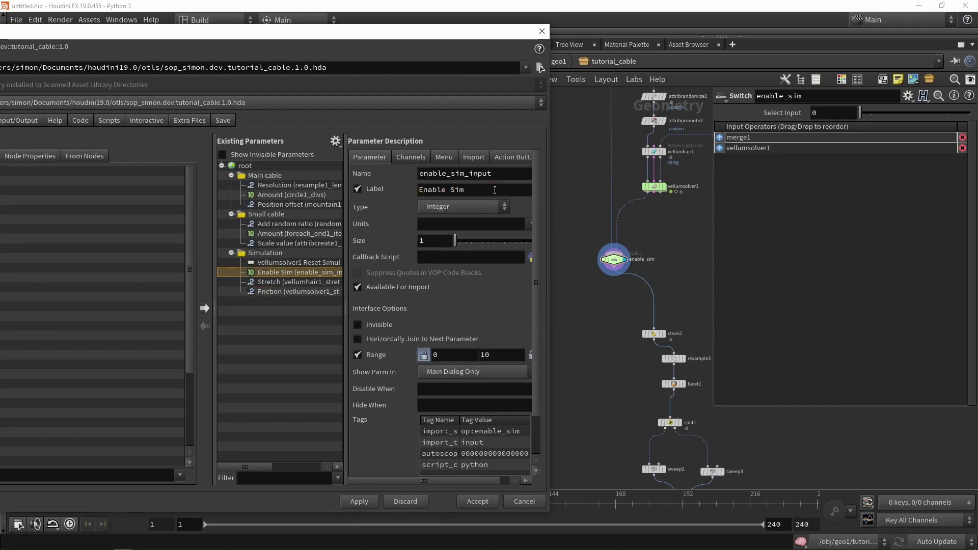
click(361, 503)
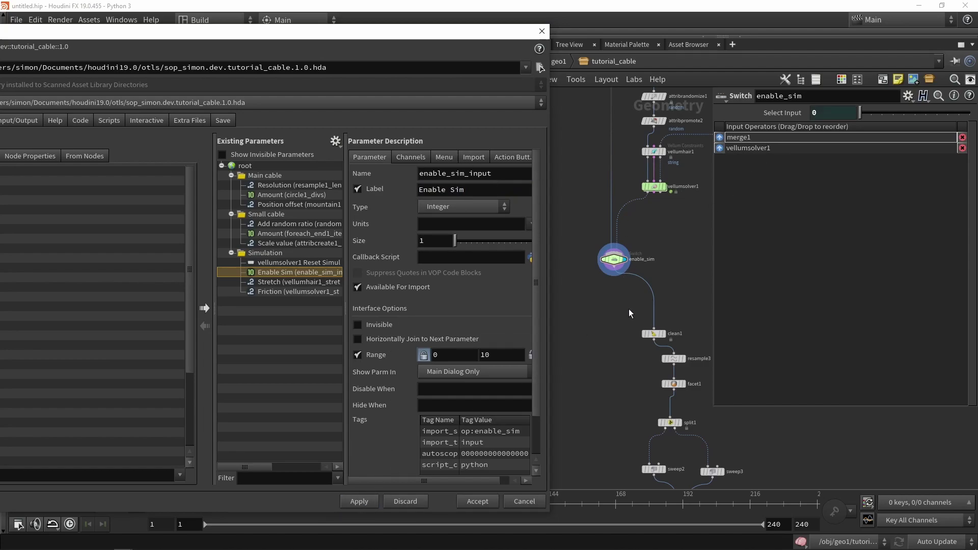
scroll(629, 308, down, 3)
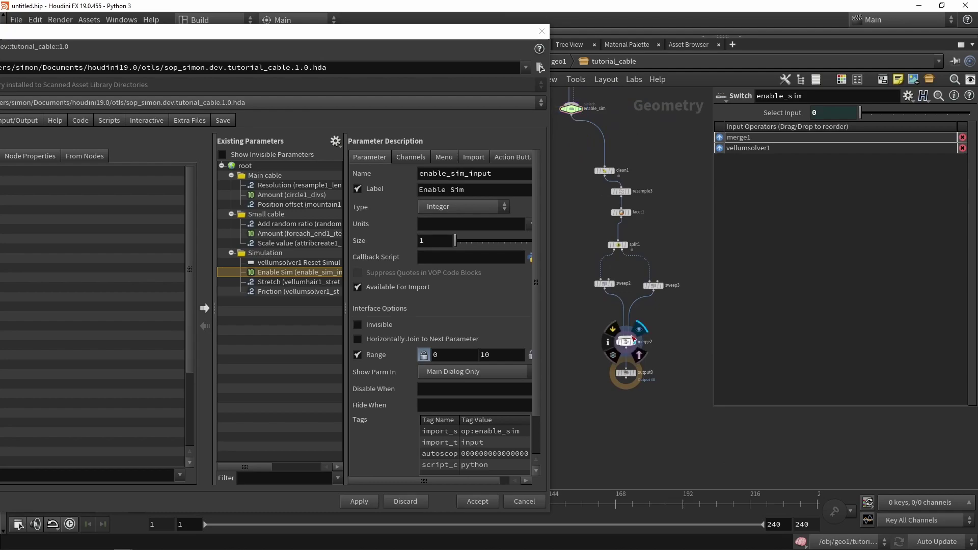
Add an Attribute Wrangle node and position it upstream of enable_sim
click(626, 342)
drag(421, 31, 421, 414)
drag(298, 213, 367, 233)
scroll(569, 167, up, 3)
middle_drag(570, 167, 571, 277)
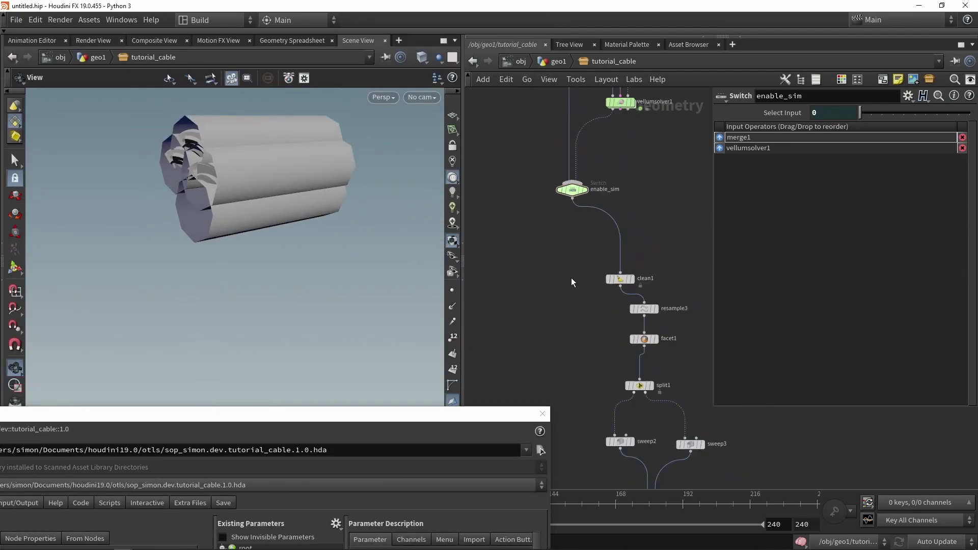
scroll(575, 300, down, 3)
drag(161, 193, 243, 194)
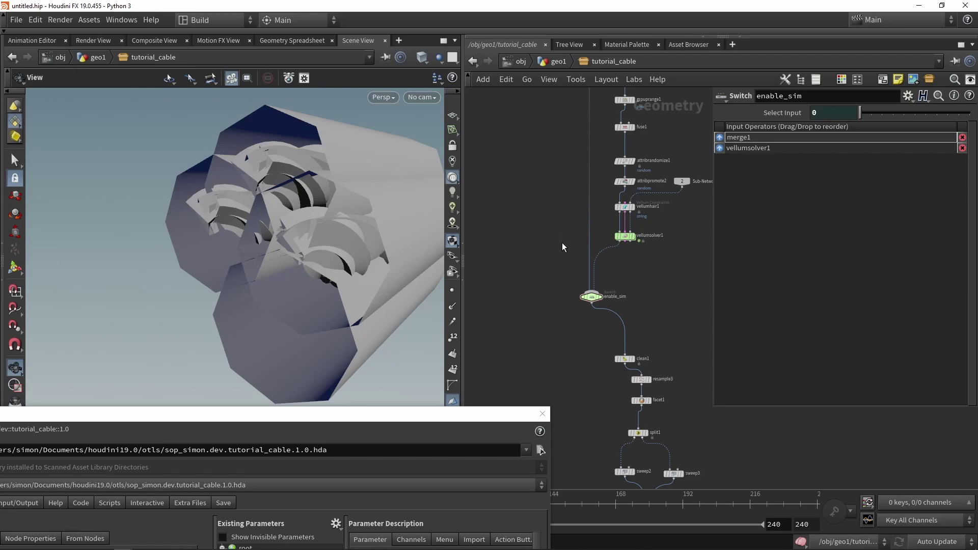
key(Tab)
text(wrangle)
key(Return)
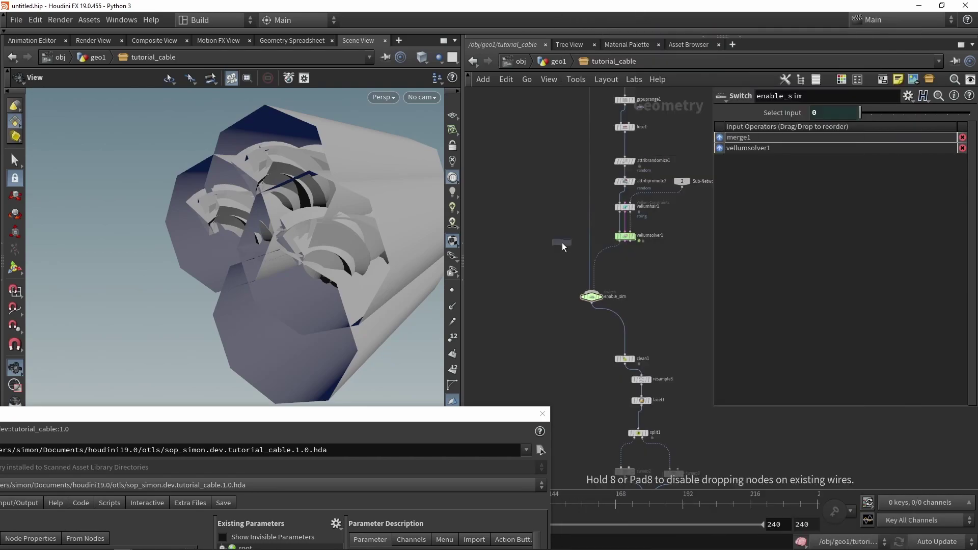
click(562, 242)
scroll(562, 242, up, 3)
drag(561, 244, 540, 279)
click(762, 206)
text(@)
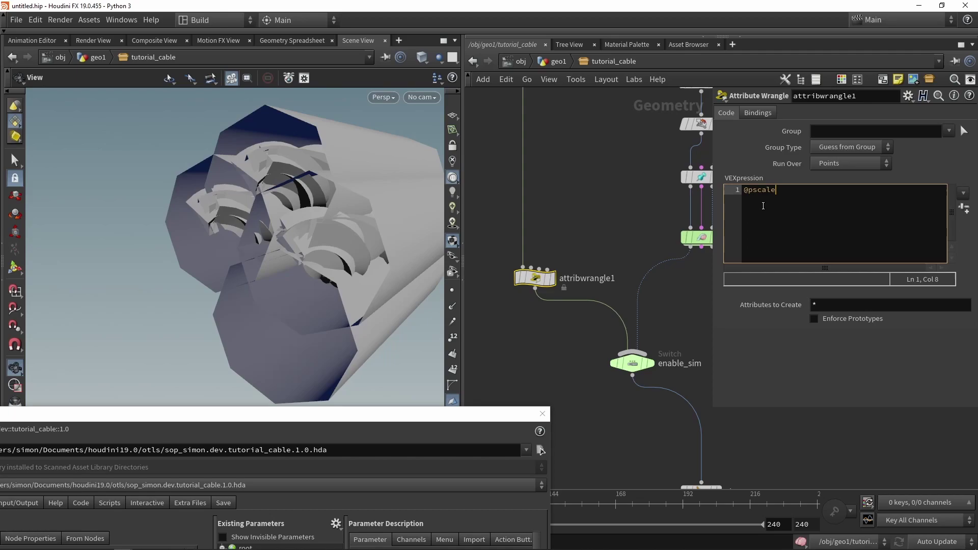
text(pscale *)
click(619, 201)
drag(311, 209, 244, 212)
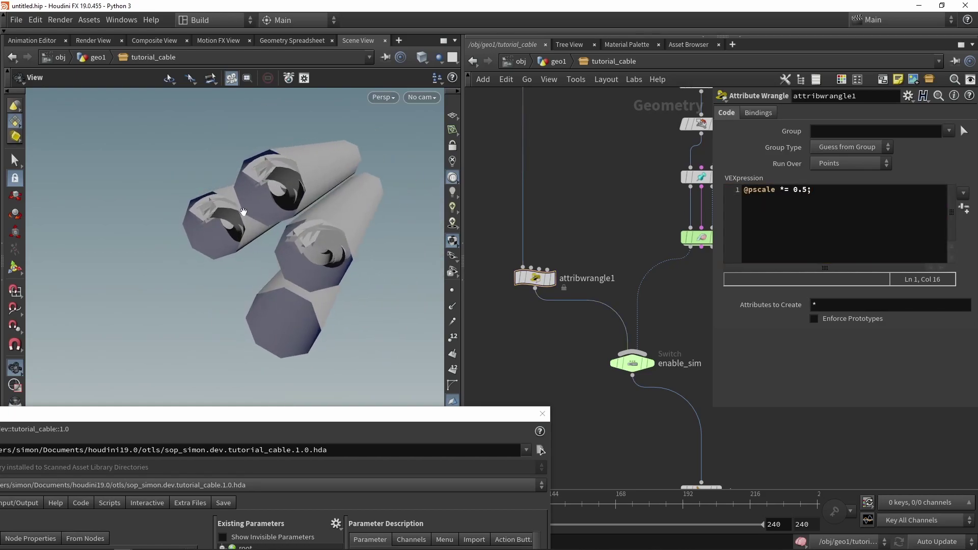
click(809, 190)
key(BackSpace)
text(1)
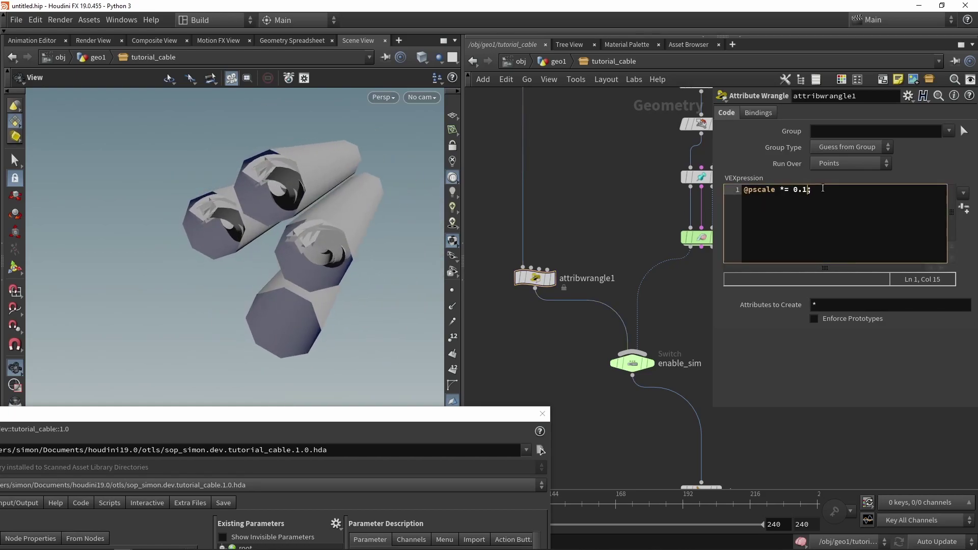
click(633, 191)
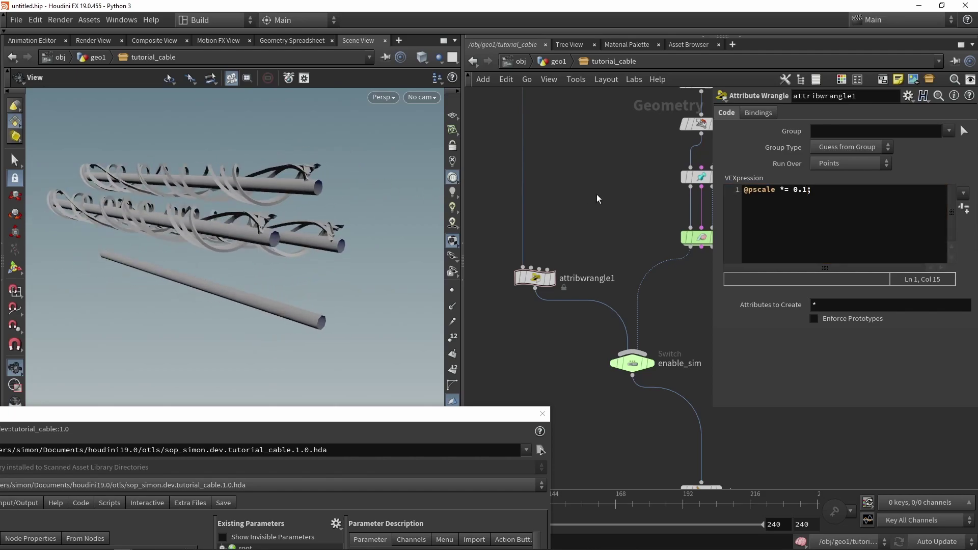
Select the vellumhair1 and attribwrangle1 nodes and frame the whole network
scroll(598, 199, up, 5)
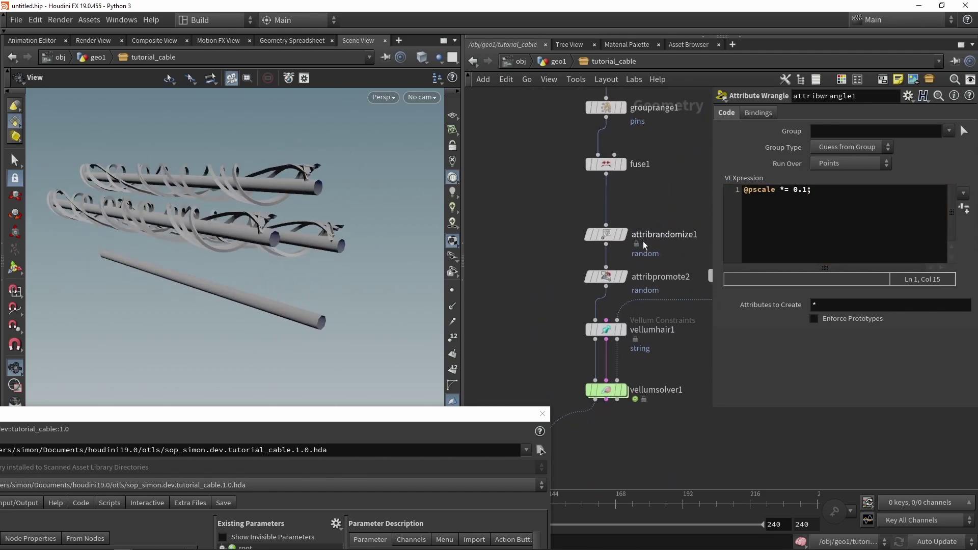
click(605, 330)
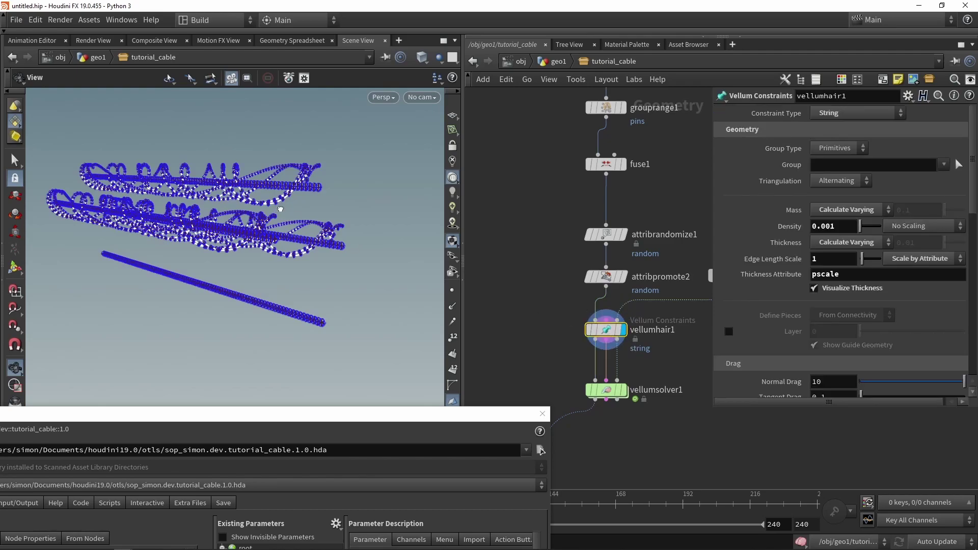
scroll(280, 209, up, 3)
scroll(555, 371, down, 4)
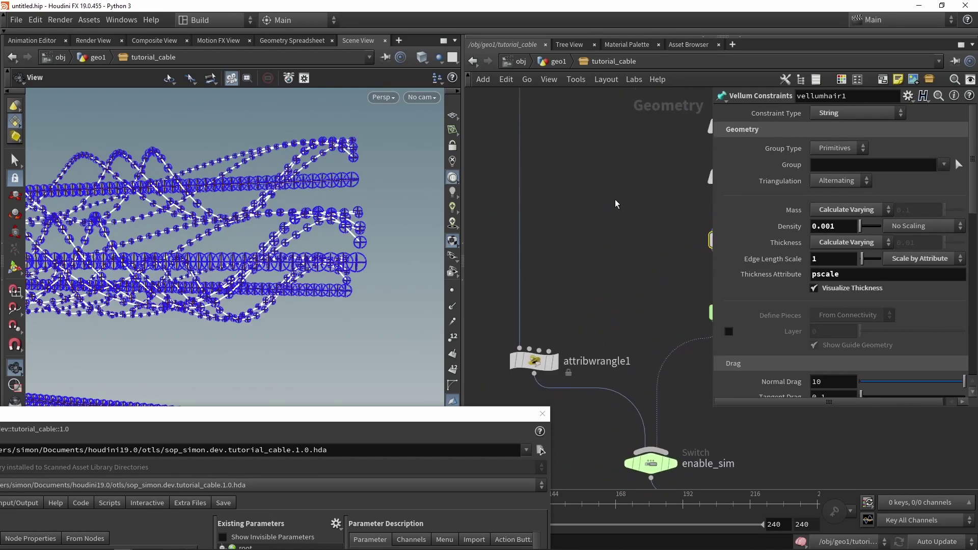
click(554, 366)
key(h)
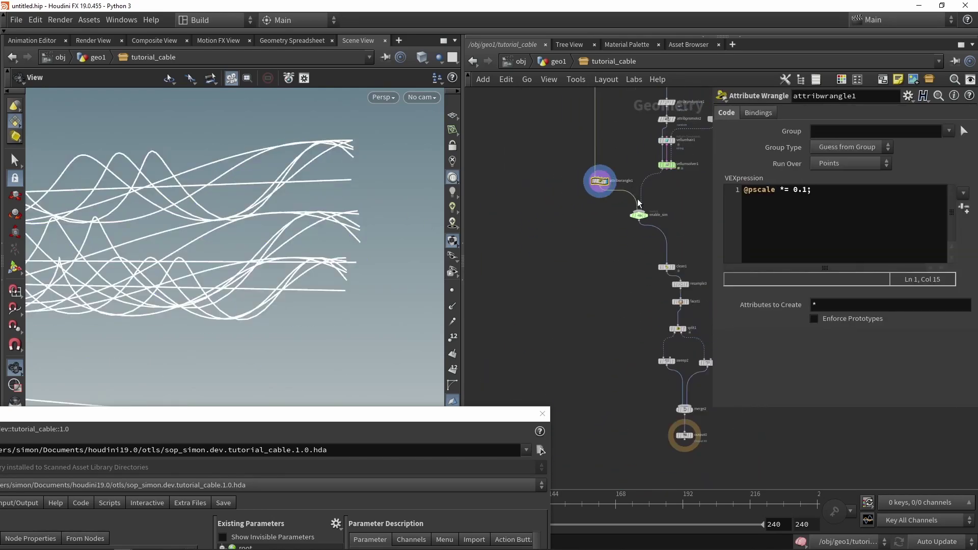
Display the vellumhair1 constraints and merge2 output to inspect the thinner tubes
click(697, 411)
scroll(637, 305, up, 3)
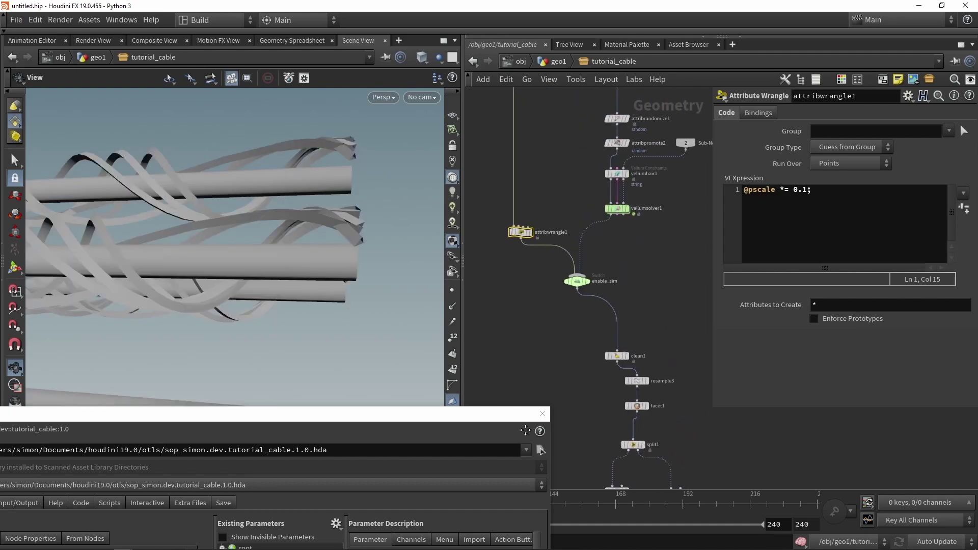
click(625, 221)
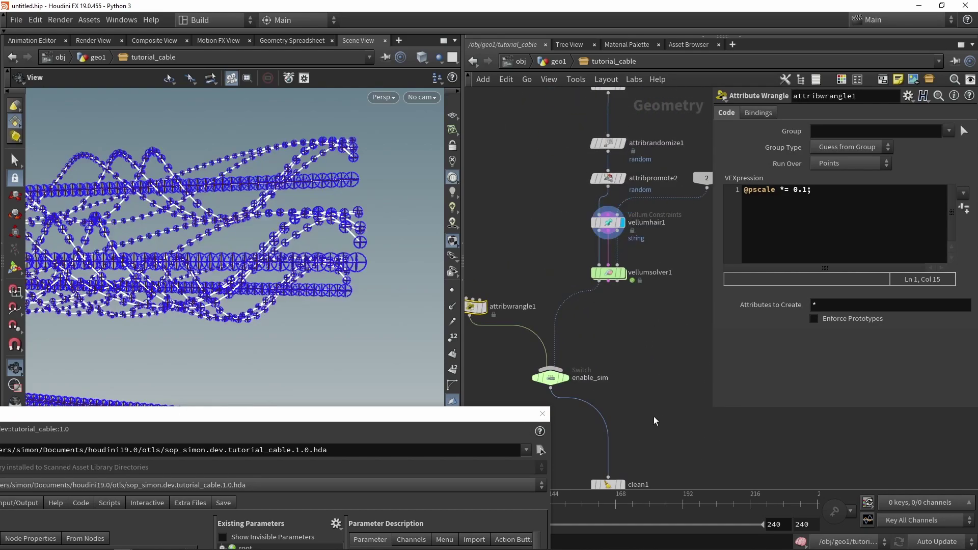
scroll(628, 384, down, 3)
scroll(628, 384, up, 3)
click(645, 363)
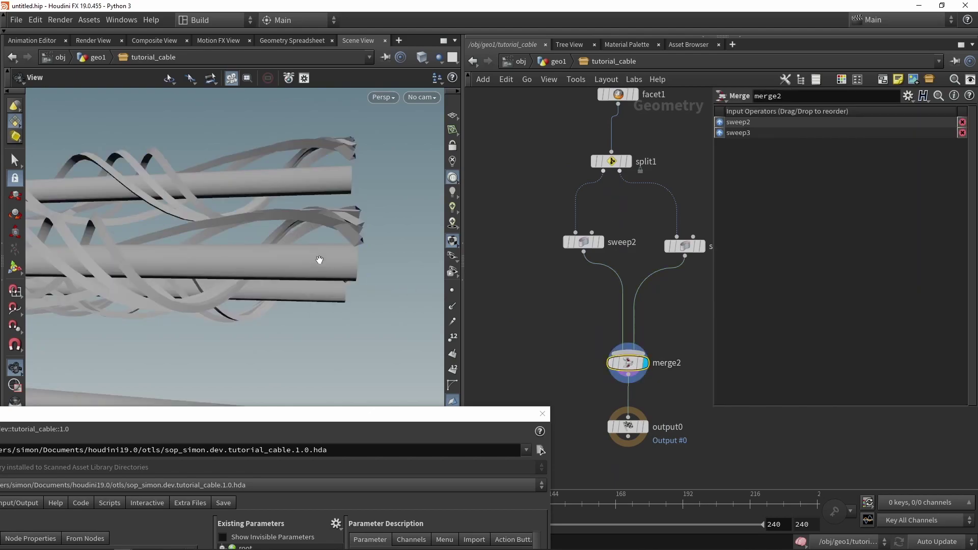
drag(285, 234, 243, 255)
drag(315, 417, 311, 35)
scroll(626, 224, down, 3)
click(686, 350)
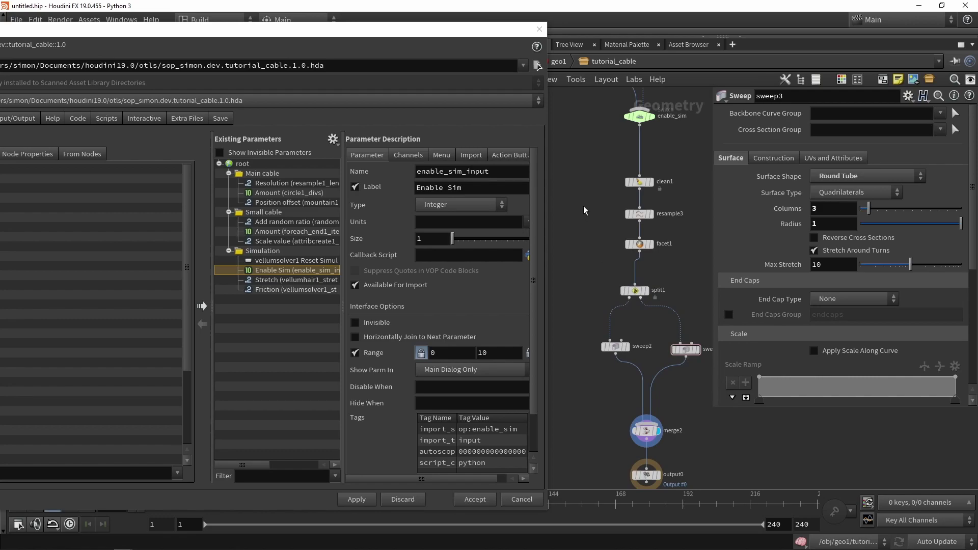
Add a folder labelled Optimize to the asset's existing parameters
drag(452, 32, 579, 29)
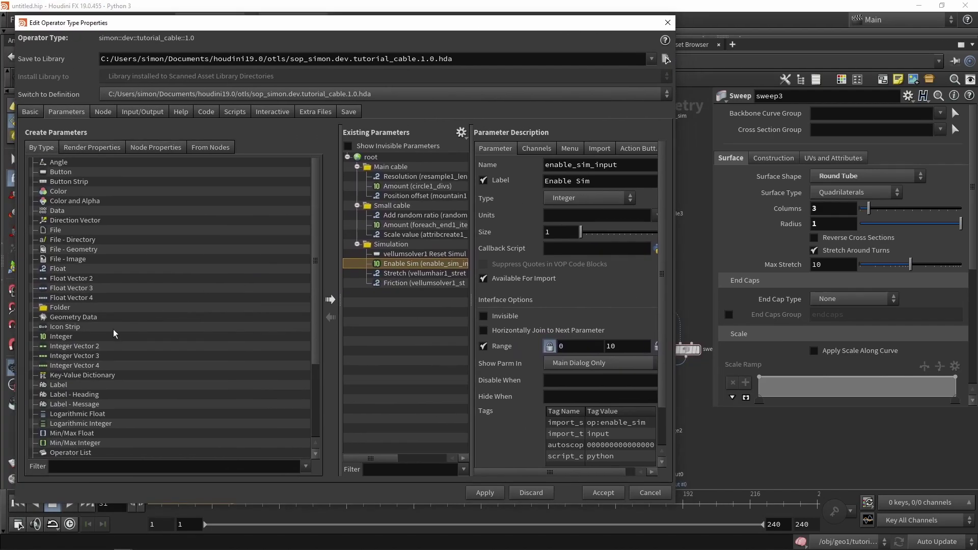
drag(60, 309, 371, 157)
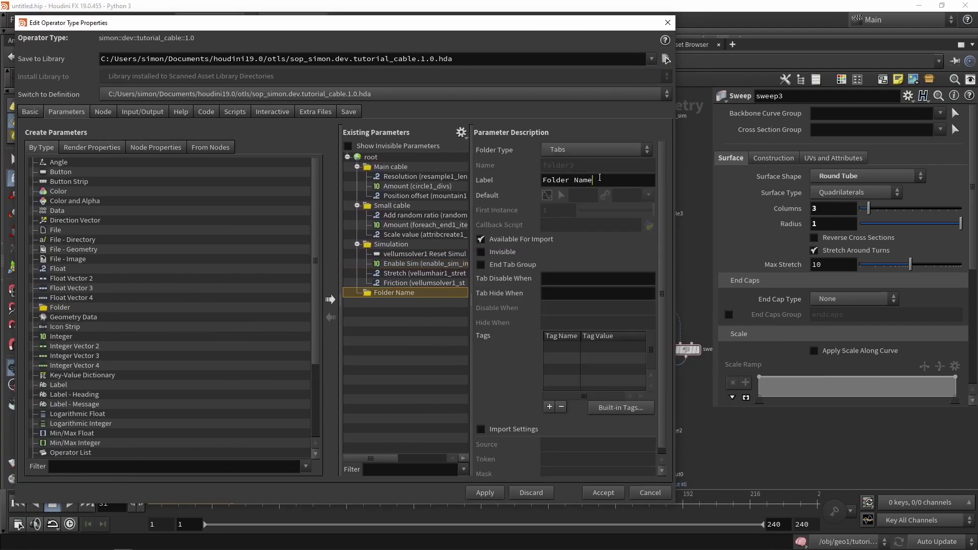
drag(600, 177, 486, 181)
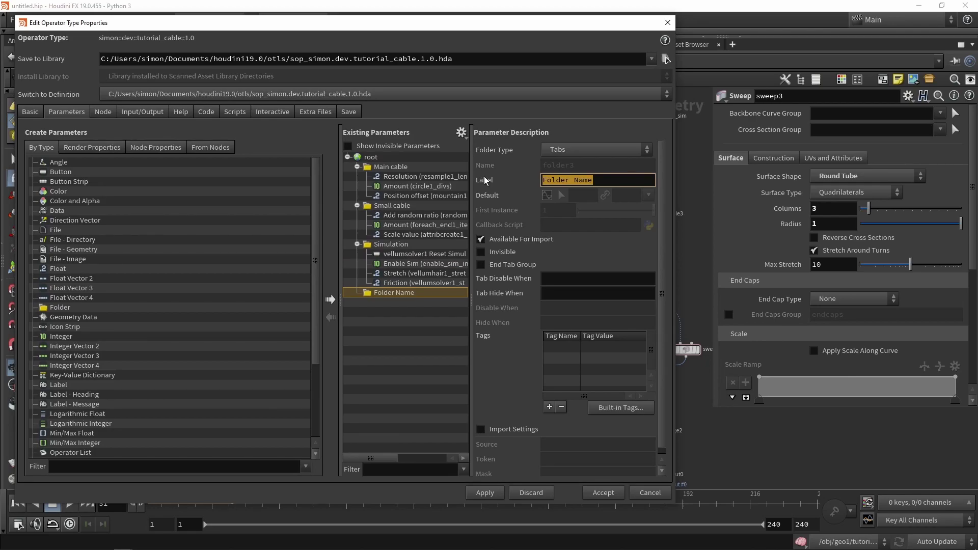
text(Optimize)
key(Return)
Frame the lower node chain and tidy split1 and the clean1-to-merge2 nodes
drag(357, 22, 87, 24)
click(581, 244)
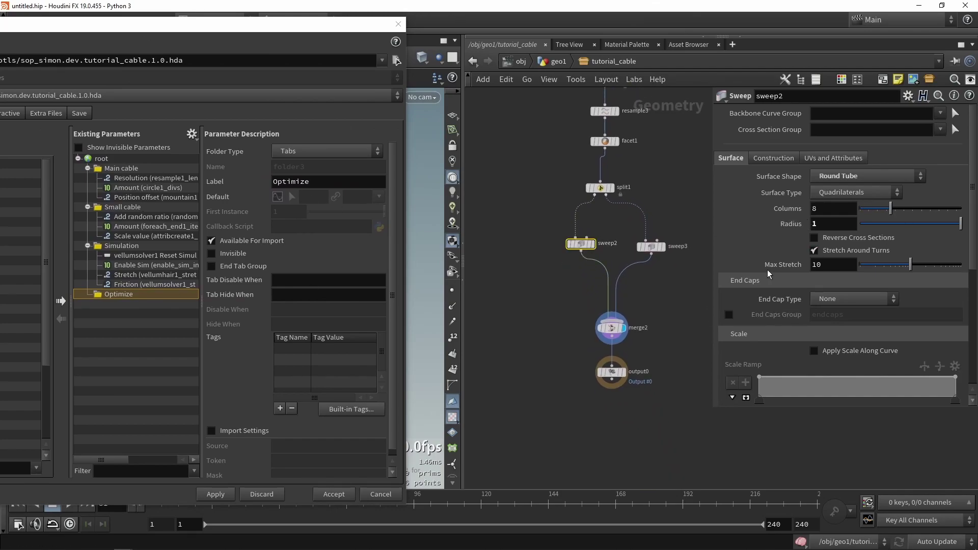
key(h)
drag(599, 243, 600, 224)
middle_drag(672, 195, 631, 224)
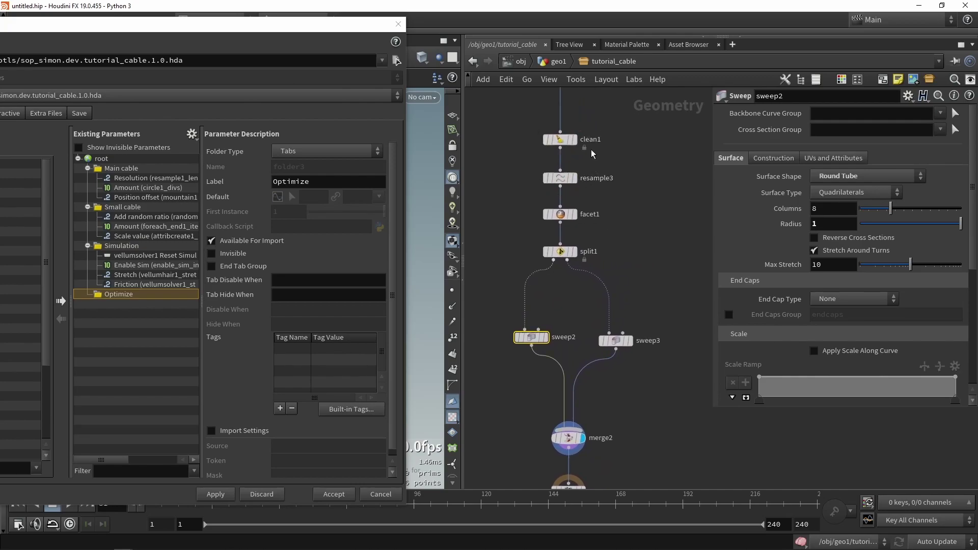
Promote facet1's Distance as 'Tolerance clean up' with a 0.01 range maximum
click(560, 214)
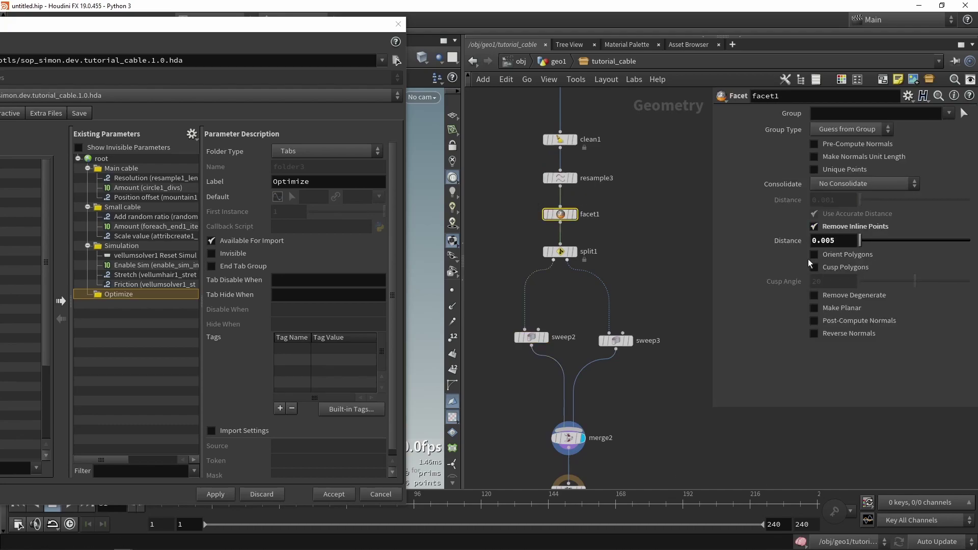
drag(795, 243, 145, 294)
triple_click(326, 184)
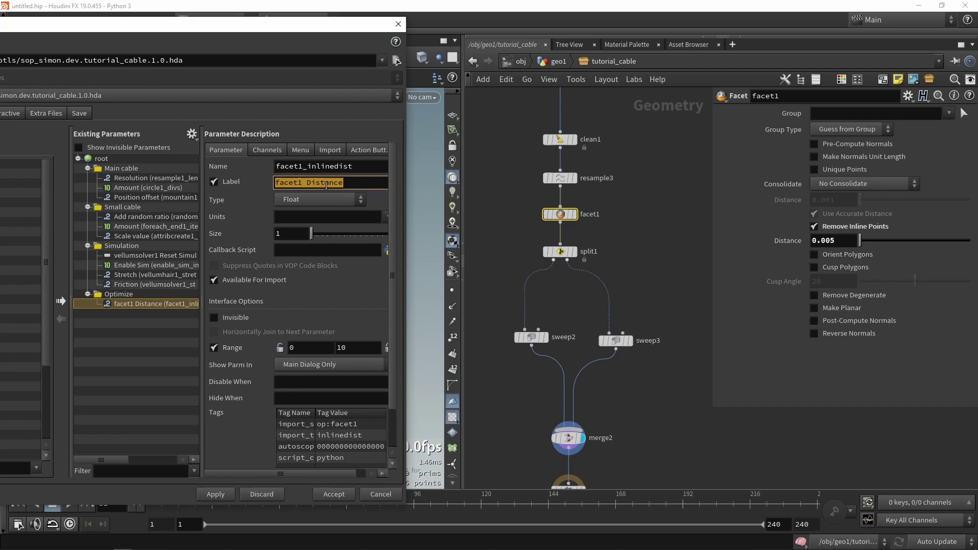
text(Tolerance)
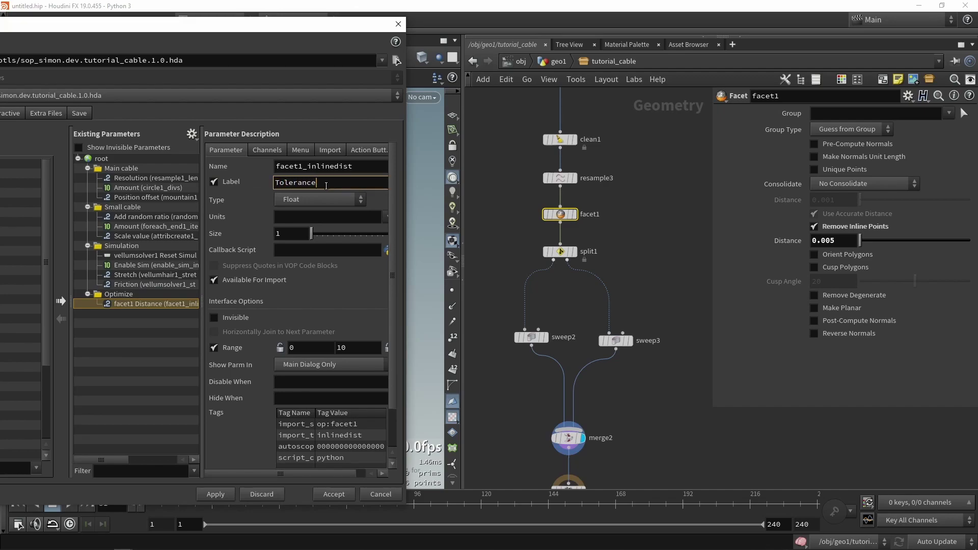
text( clean up)
key(Return)
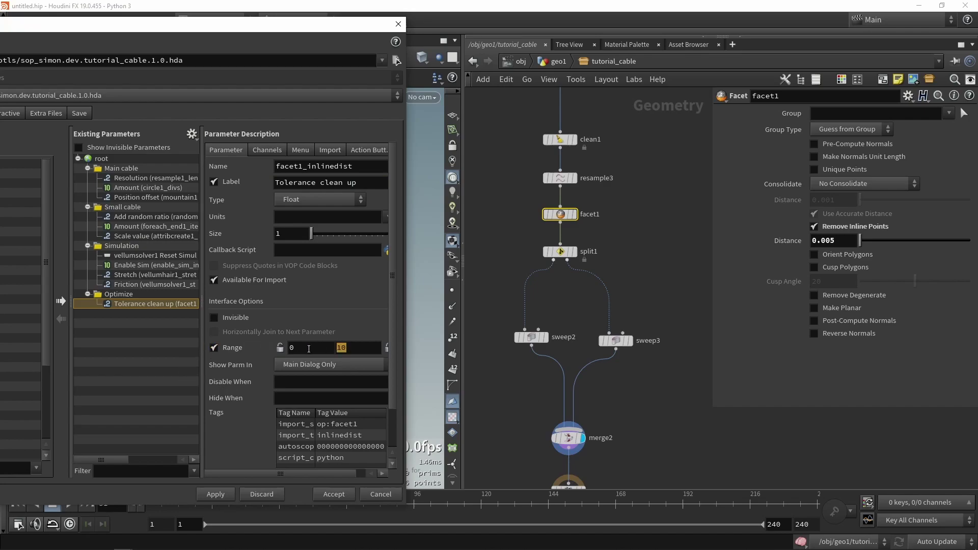
click(341, 347)
click(359, 348)
key(Return)
Promote sweep2's Columns into Optimize as 'Main cable divisions'
middle_drag(512, 395, 517, 305)
click(537, 246)
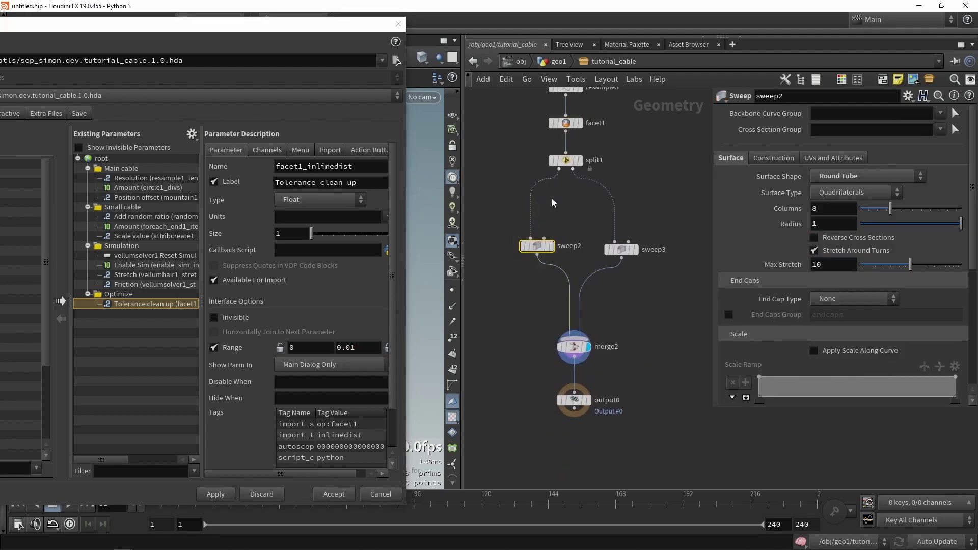
middle_drag(542, 220, 547, 237)
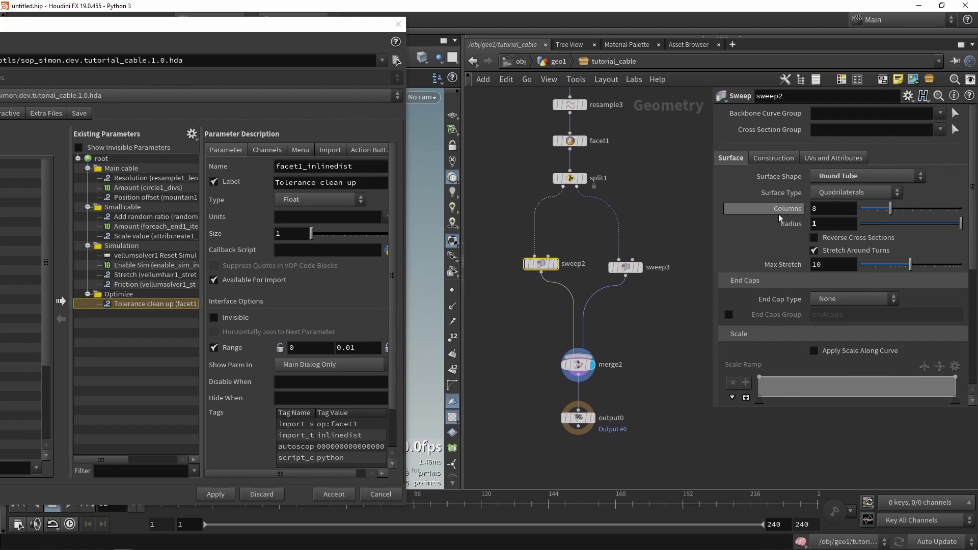
drag(313, 297, 118, 305)
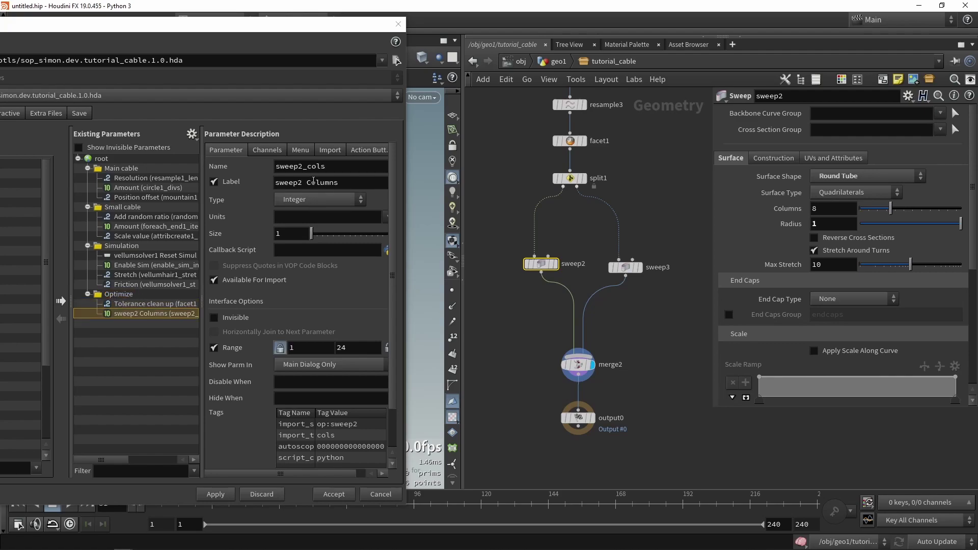
triple_click(314, 181)
text(Main)
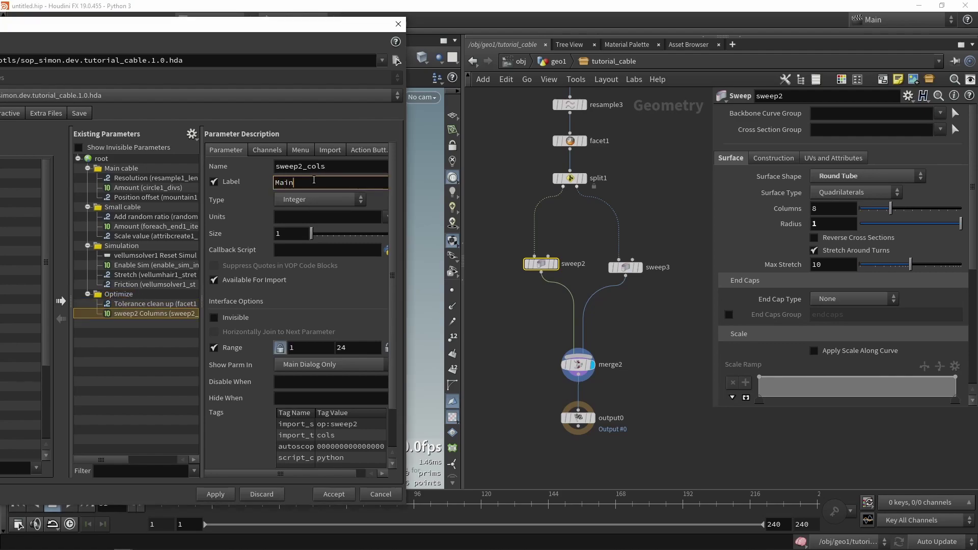
text( cable divisions)
key(Return)
Promote sweep3's Columns as 'Subcable divisions', then apply and accept the asset changes
click(624, 266)
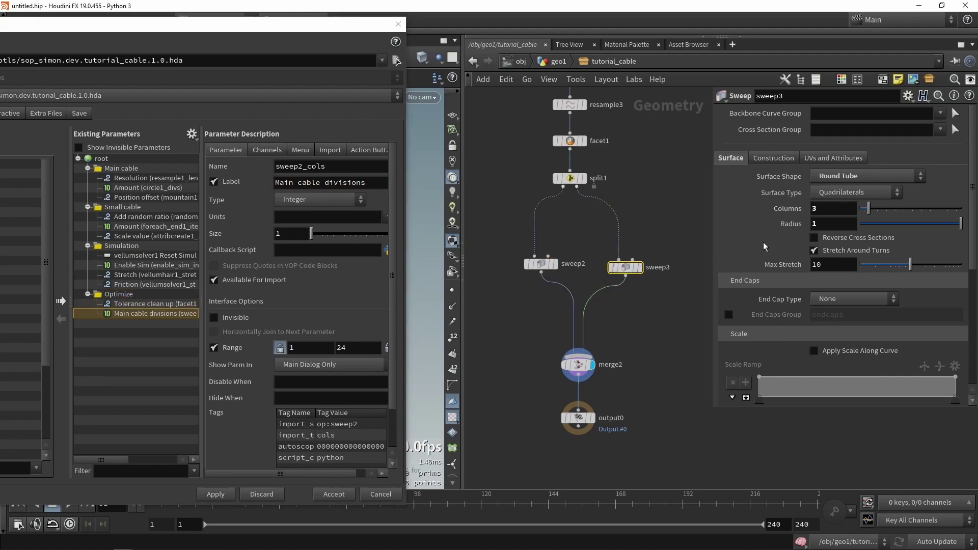
drag(787, 208, 127, 298)
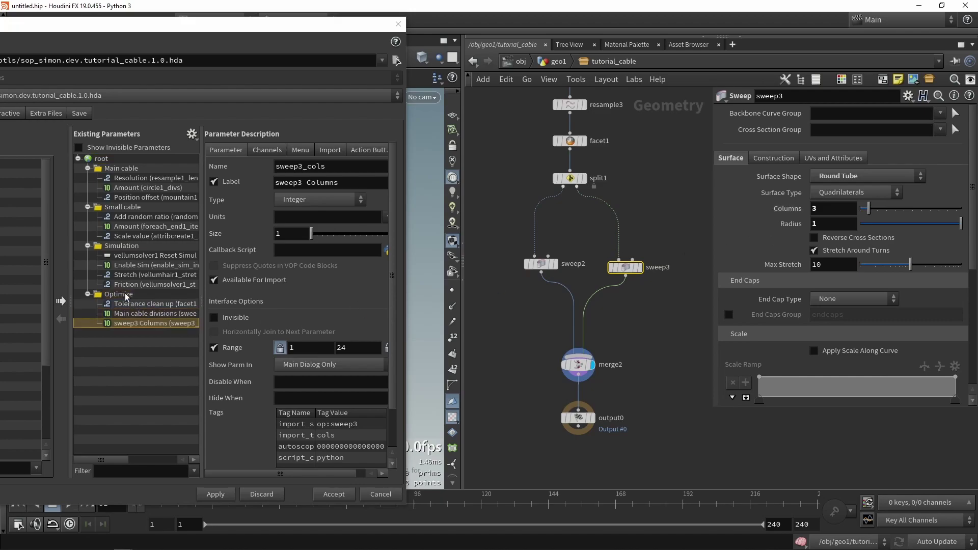
triple_click(318, 184)
text(Subca)
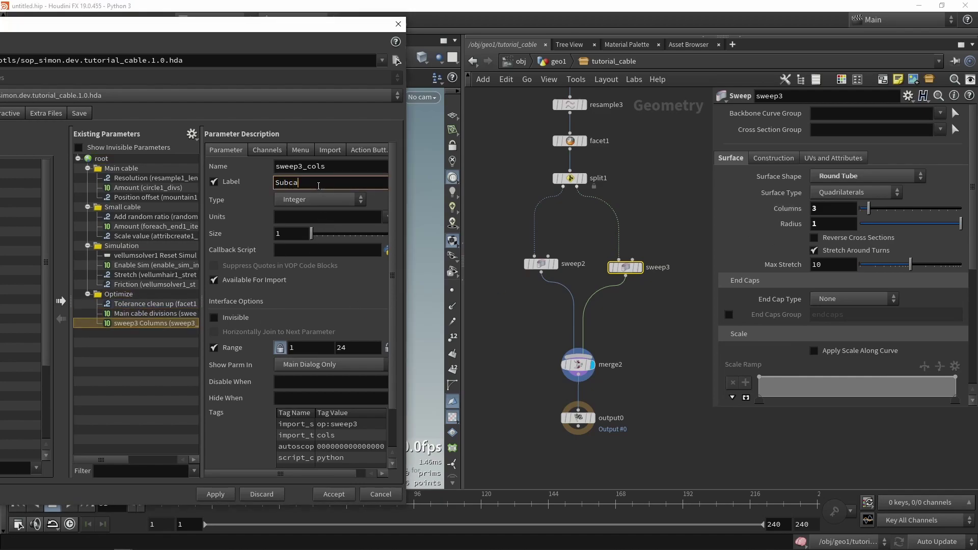
text(ble divisions)
key(Return)
click(230, 495)
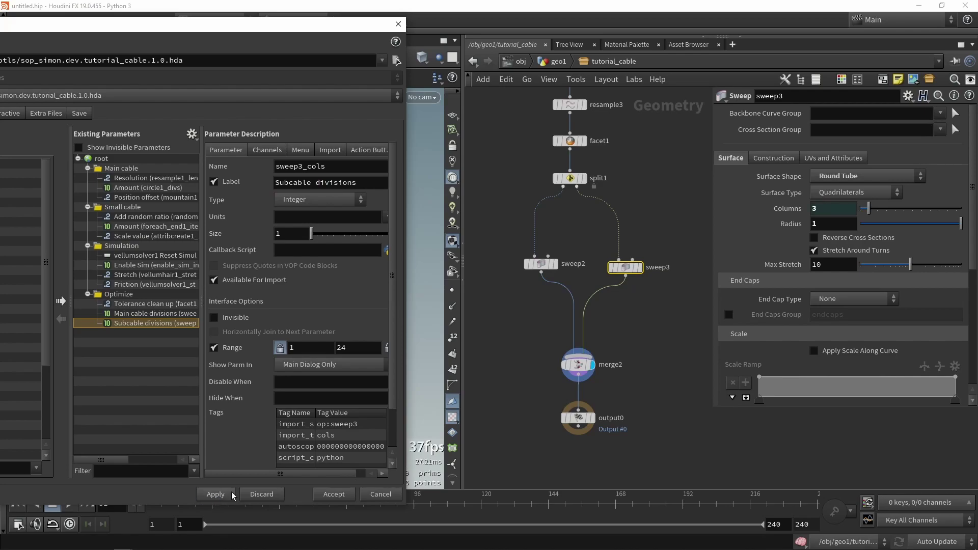
click(335, 495)
key(h)
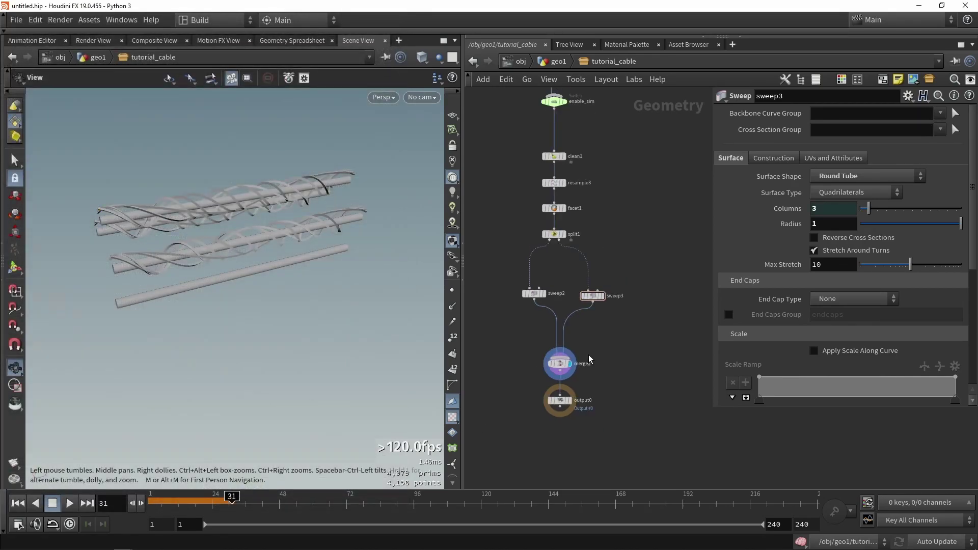
At geo1, switch to wireframe and try a higher main cable Resolution, then undo it
click(555, 64)
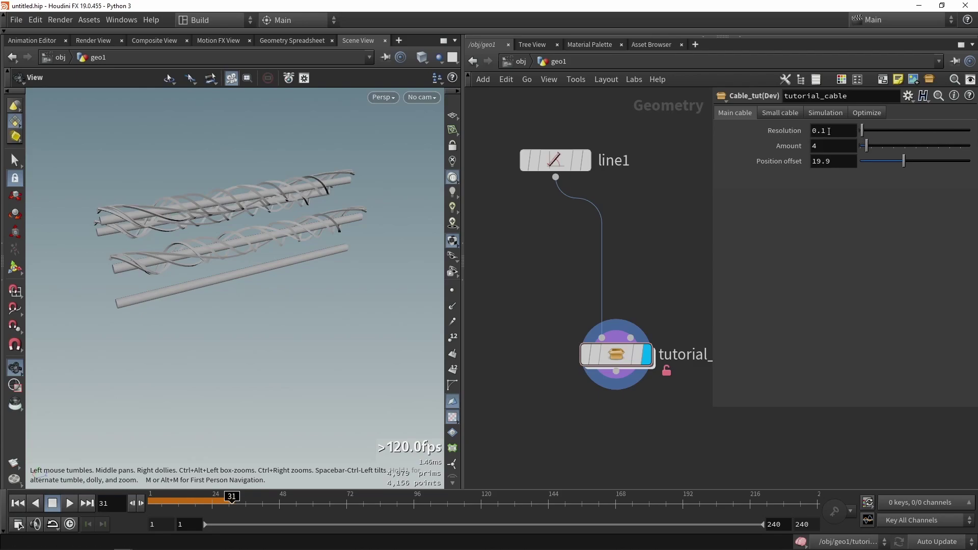
scroll(269, 211, up, 3)
key(w)
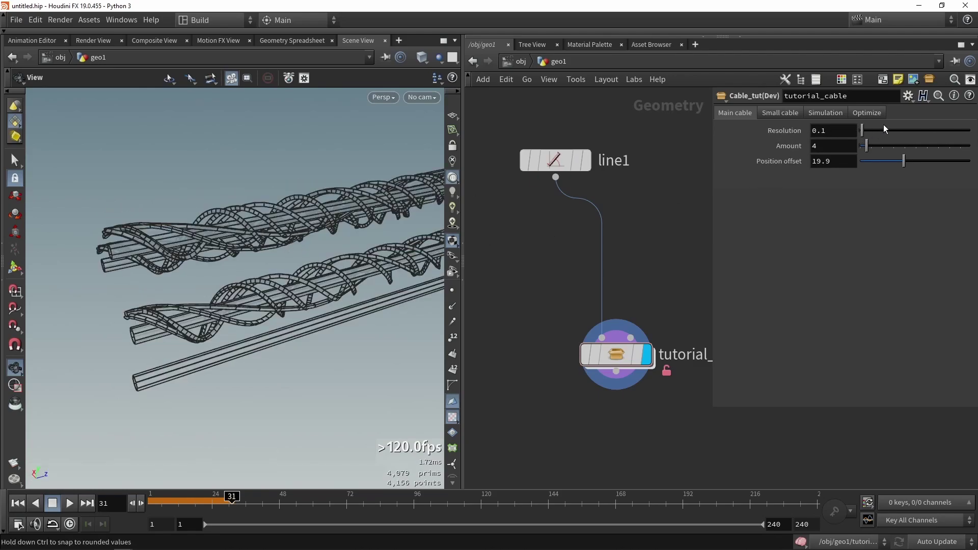
drag(879, 130, 912, 130)
key(ctrl+z)
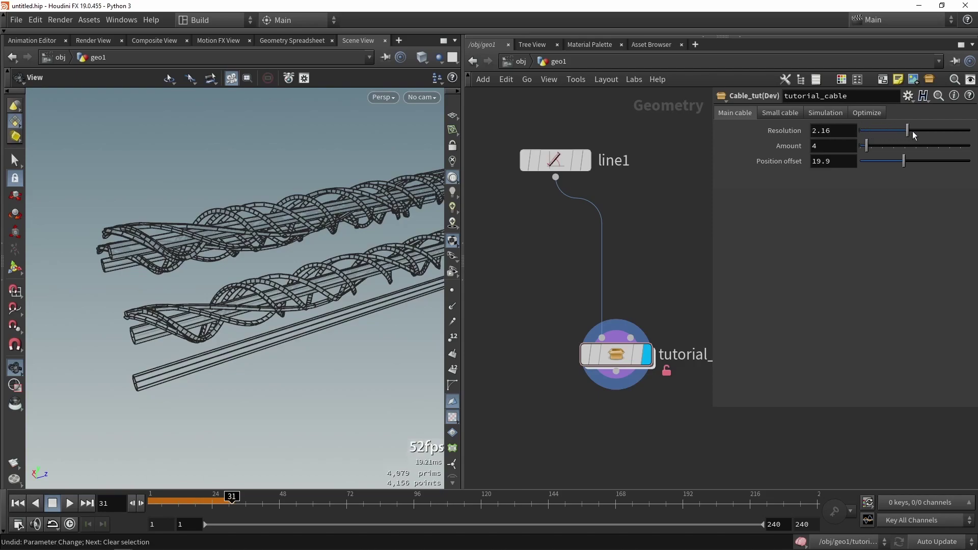
key(ctrl+z)
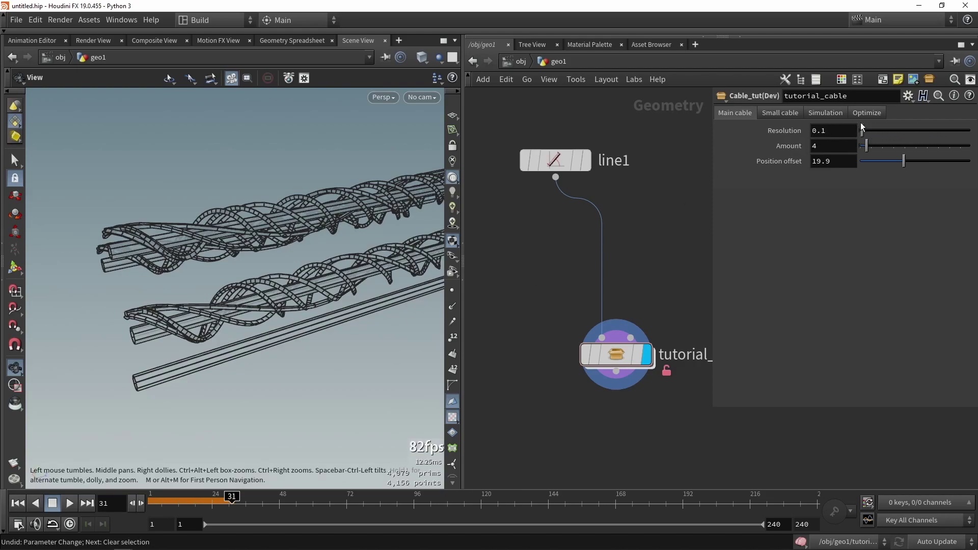
Raise the main cable Amount to 18 and increase its Position offset
click(868, 114)
click(738, 113)
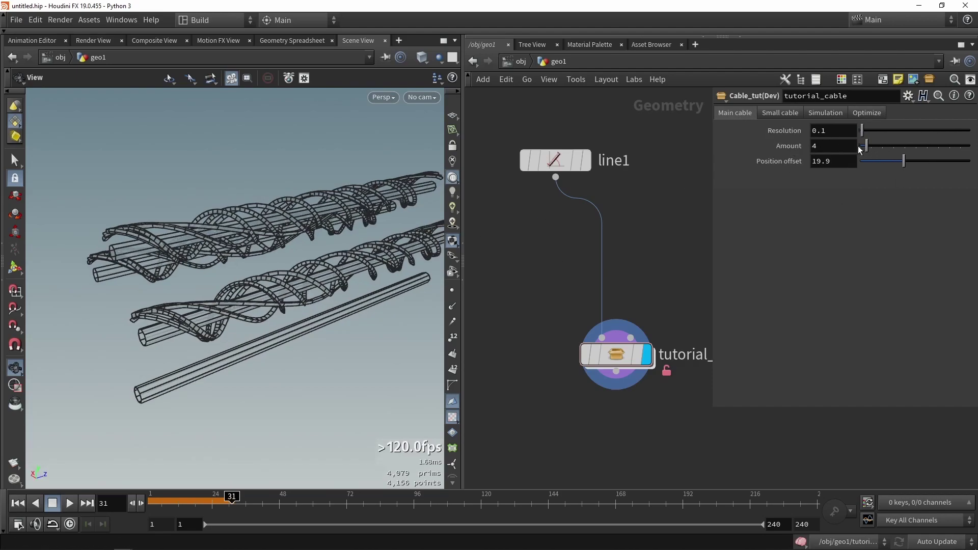
drag(857, 146, 898, 146)
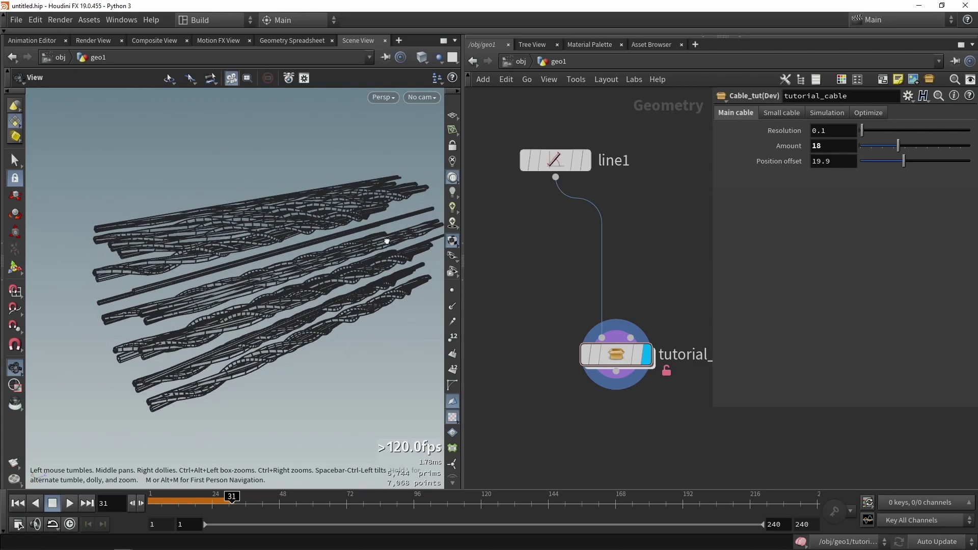
drag(387, 241, 382, 286)
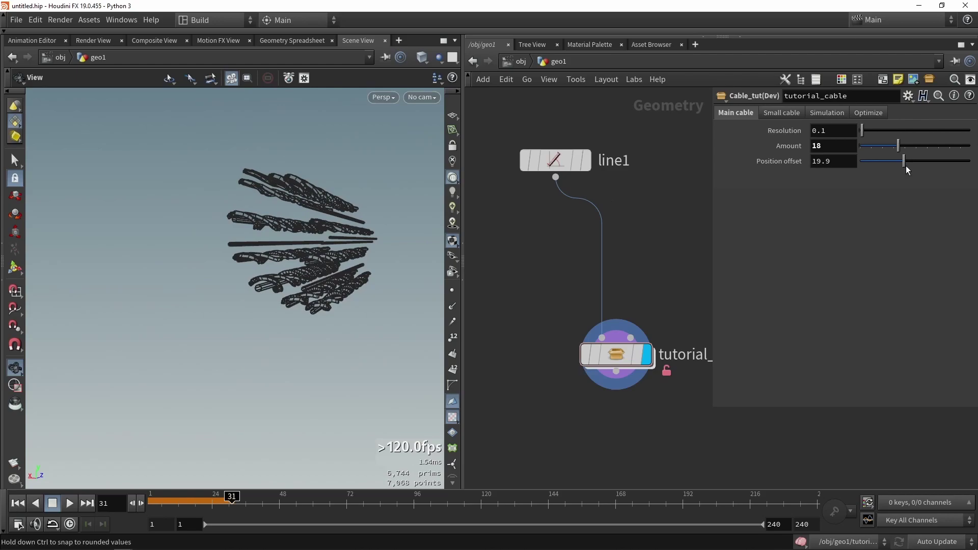
mouse_move(906, 166)
mouse_down()
mouse_move(886, 163)
mouse_move(935, 161)
mouse_move(896, 162)
mouse_up()
Set the small cables to Add random ratio 0.223, Amount 4 and Scale value 0.42
click(772, 114)
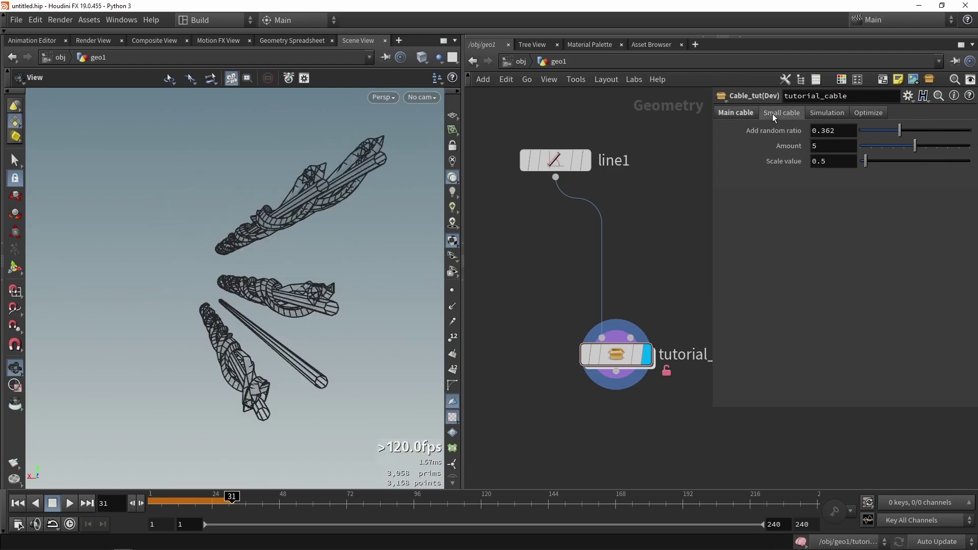
mouse_move(306, 234)
mouse_down()
mouse_move(315, 239)
mouse_move(296, 246)
mouse_up()
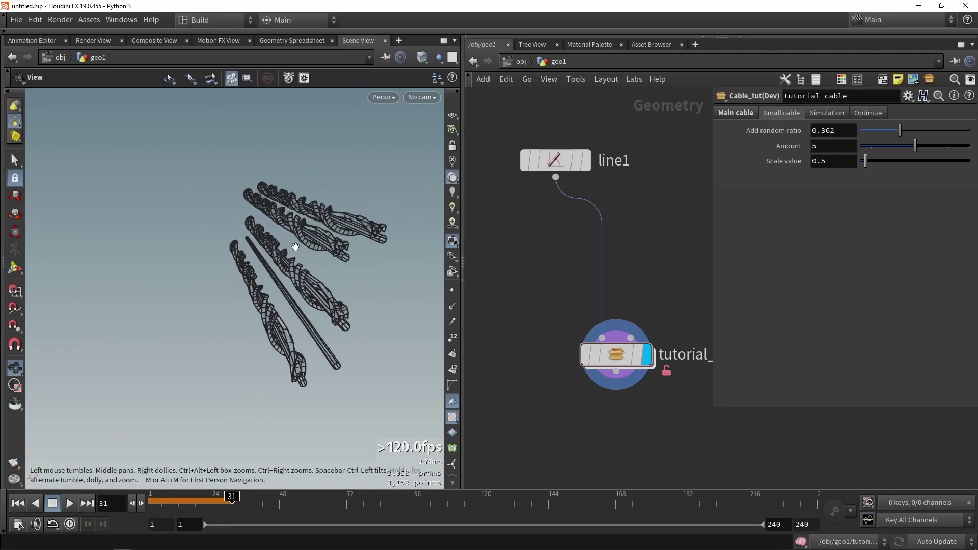
drag(899, 134, 925, 146)
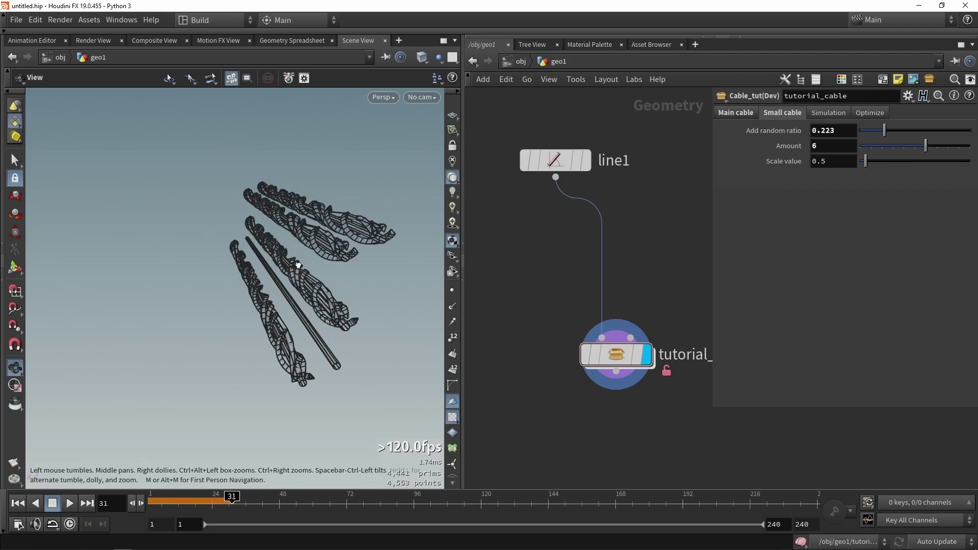
drag(298, 264, 349, 255)
drag(860, 148, 905, 148)
drag(204, 255, 178, 225)
mouse_move(869, 162)
mouse_down()
mouse_move(897, 162)
mouse_move(853, 161)
mouse_move(890, 160)
mouse_move(864, 157)
mouse_up()
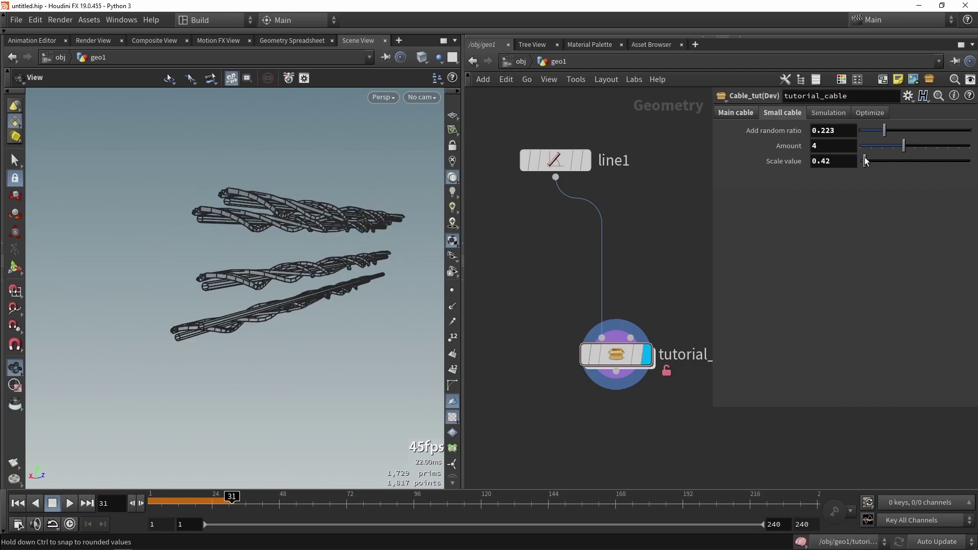
drag(315, 245, 209, 242)
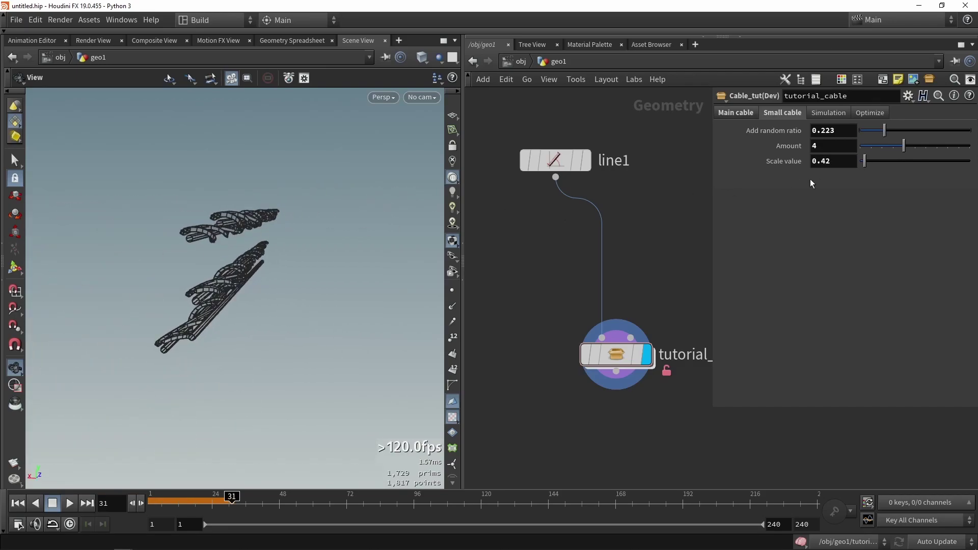
click(828, 112)
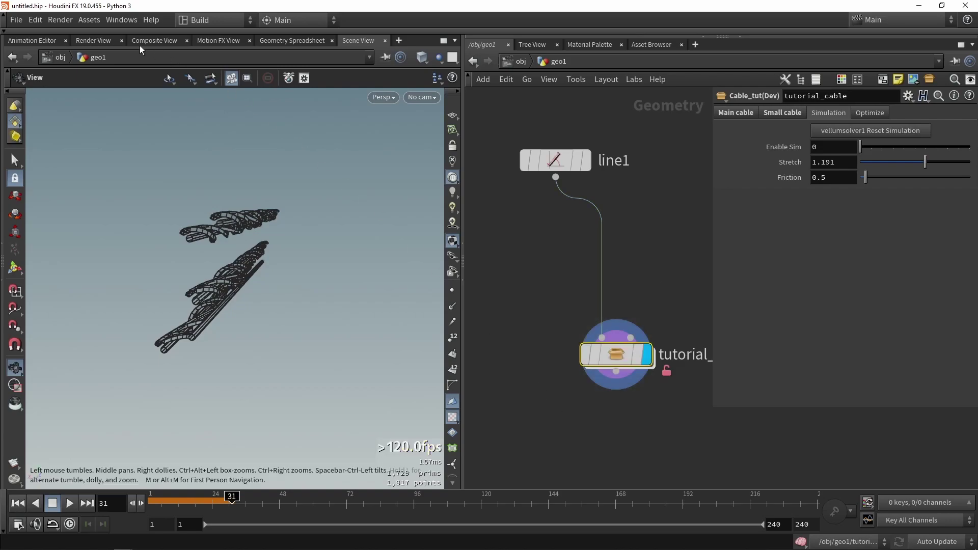
In Type Properties, relabel the reset simulation button 'Reset sim' and accept
click(88, 20)
mouse_move(184, 104)
click(280, 105)
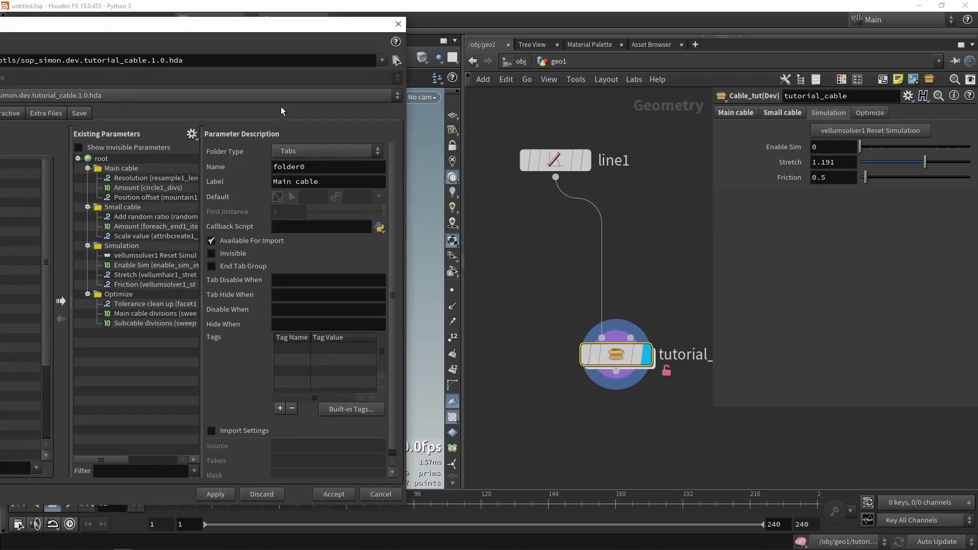
drag(229, 18, 287, 18)
click(179, 253)
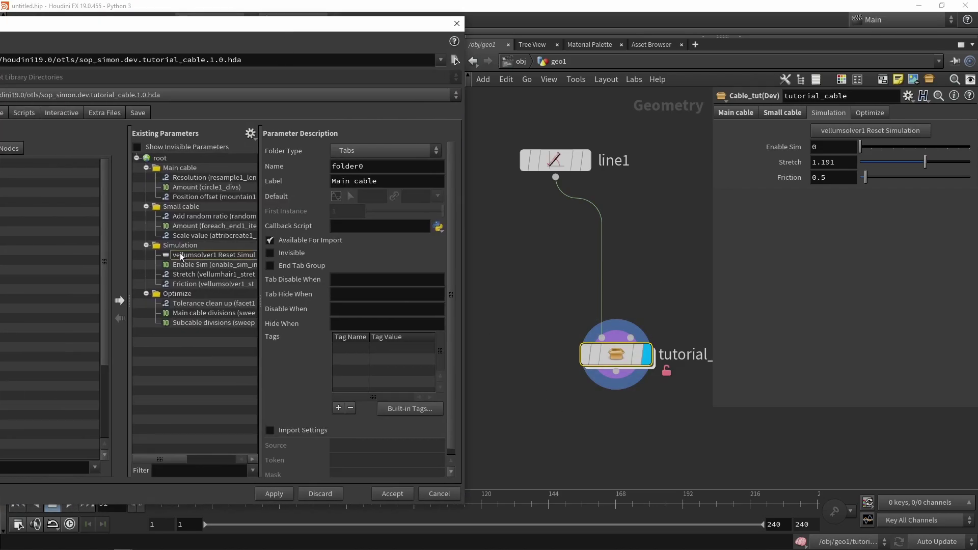
click(389, 182)
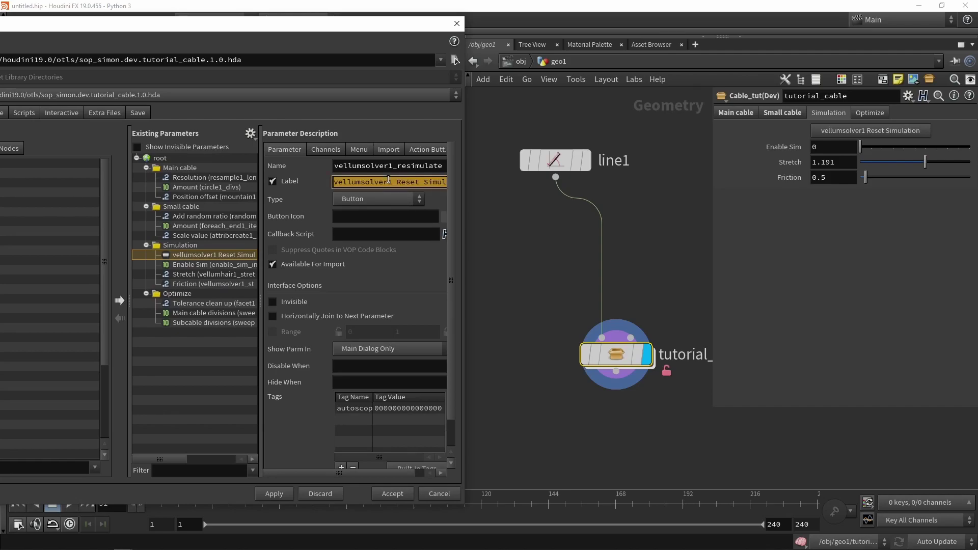
text(Reset sim)
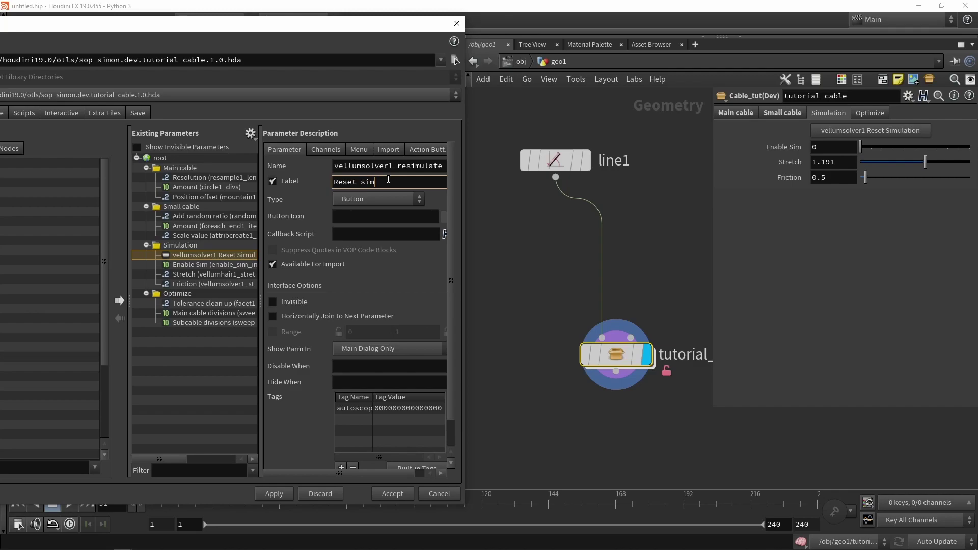
key(Return)
click(392, 493)
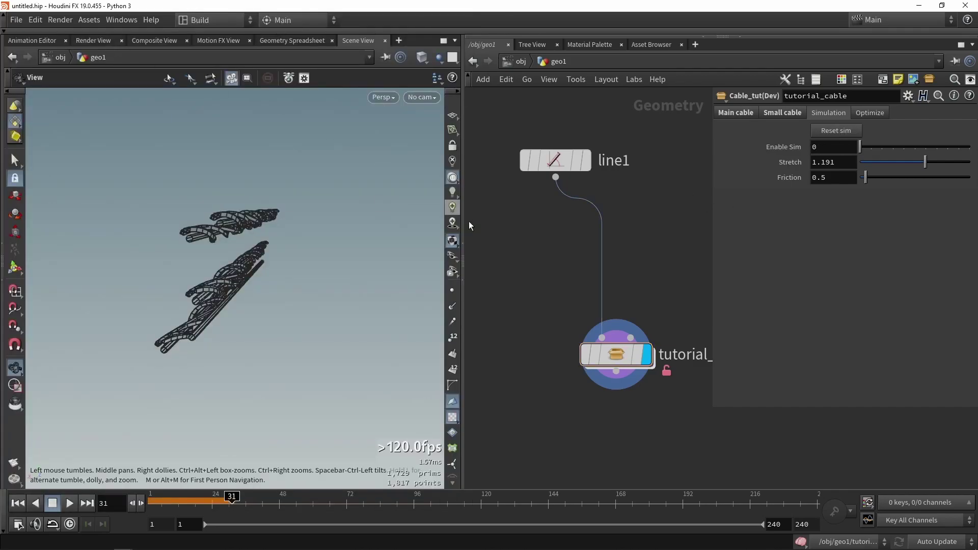
Change the Enable Sim parameter's type to Toggle and apply it
click(88, 19)
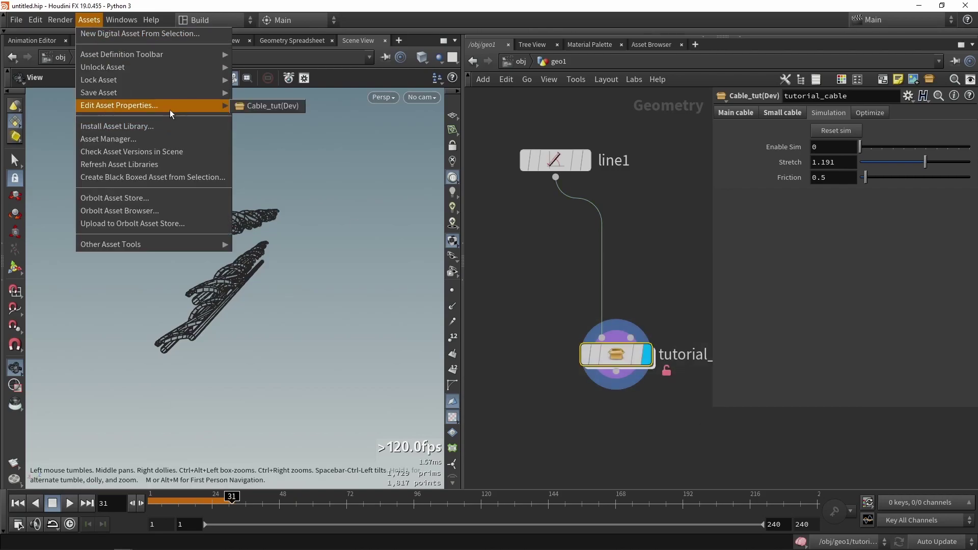
mouse_move(169, 105)
click(254, 104)
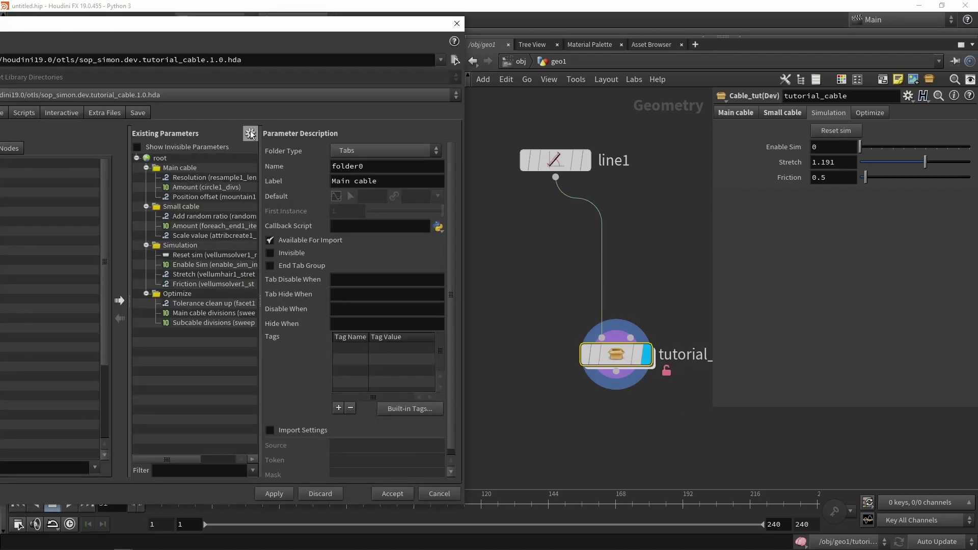
click(188, 265)
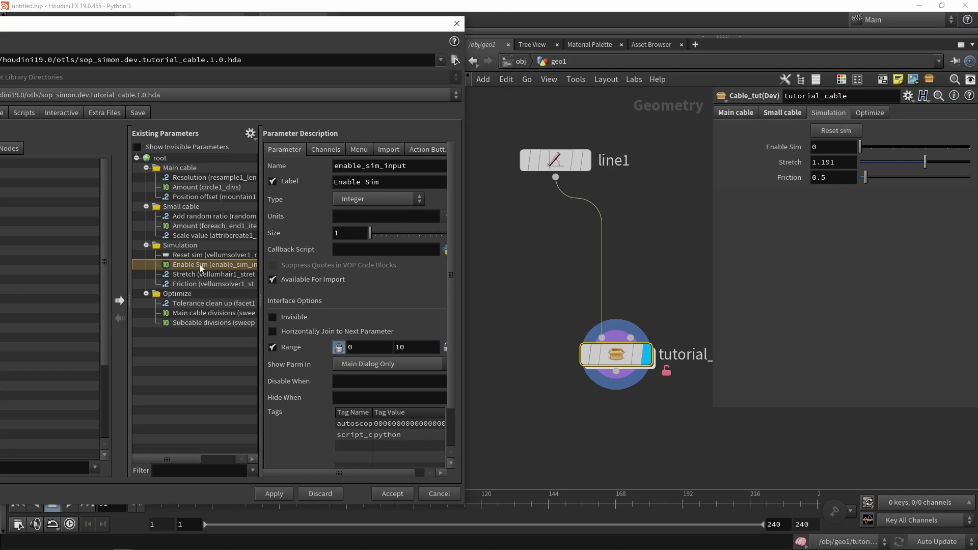
click(348, 200)
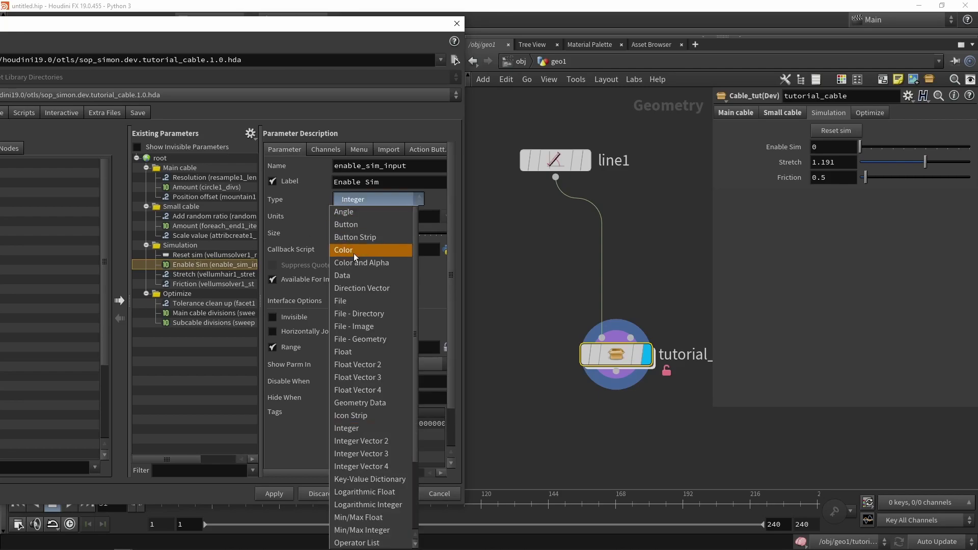
scroll(352, 316, down, 2)
click(333, 516)
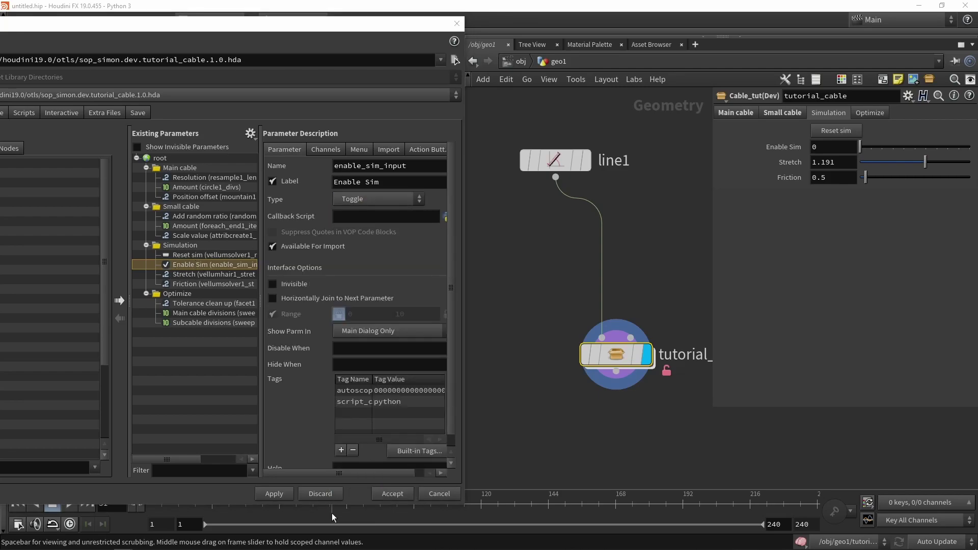
click(274, 494)
Turn on Enable Sim, reset the simulation, and raise Friction to 6.23
drag(259, 33, 251, 424)
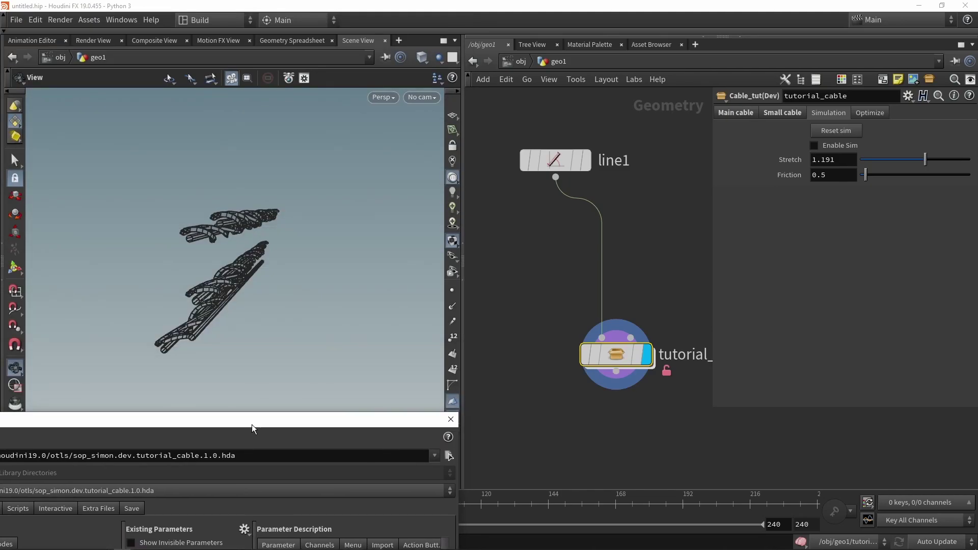
drag(244, 261, 230, 243)
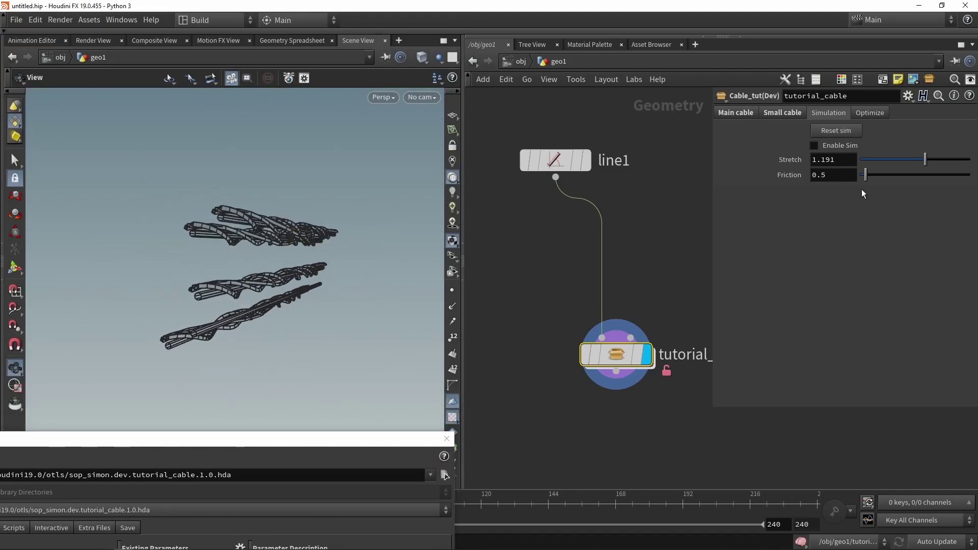
click(845, 145)
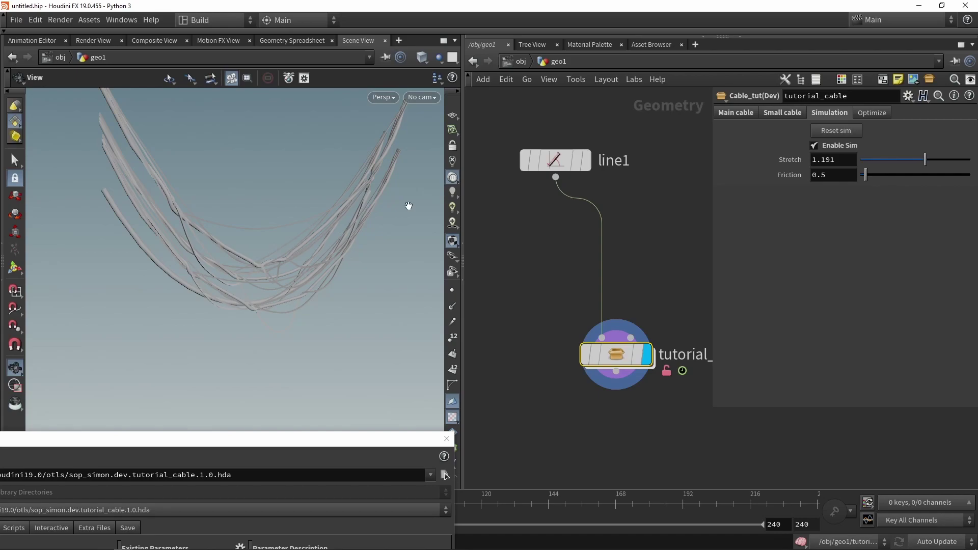
click(826, 132)
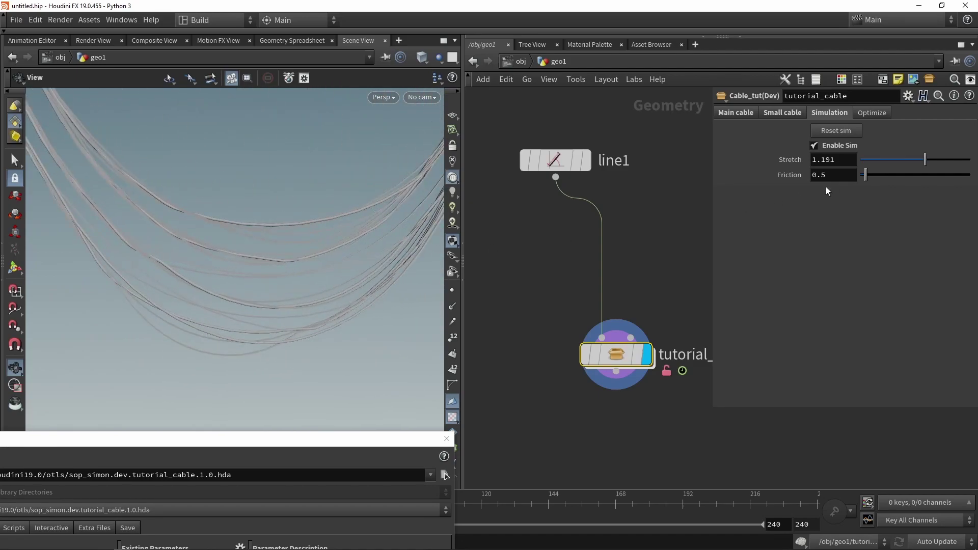
drag(928, 170, 929, 171)
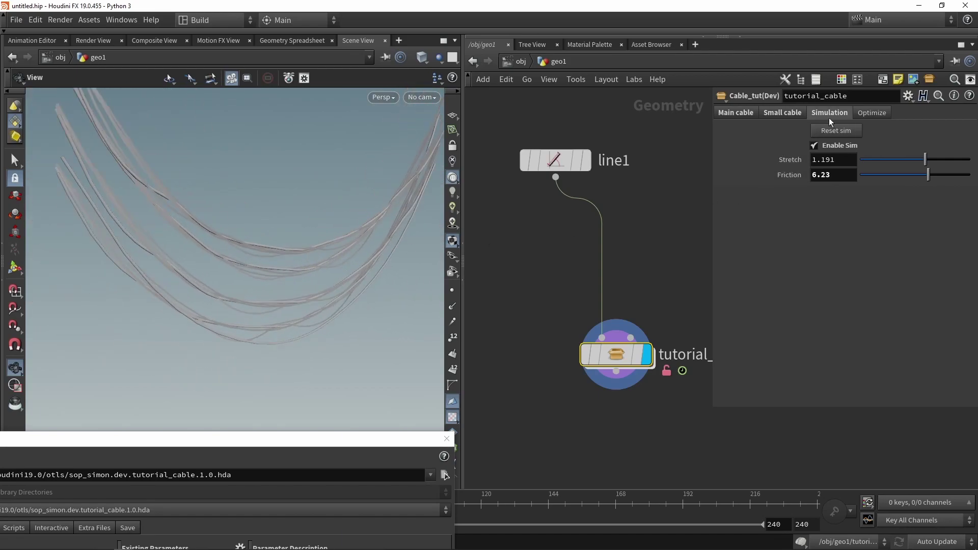
On Optimize, set Tolerance clean up to 0.00586 and scrub Main cable divisions back to 8
click(867, 113)
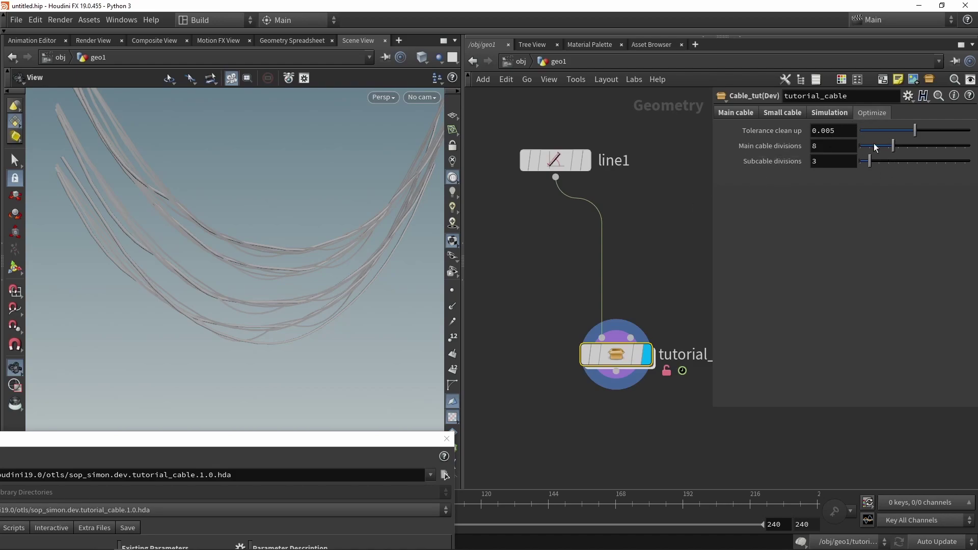
scroll(279, 259, up, 5)
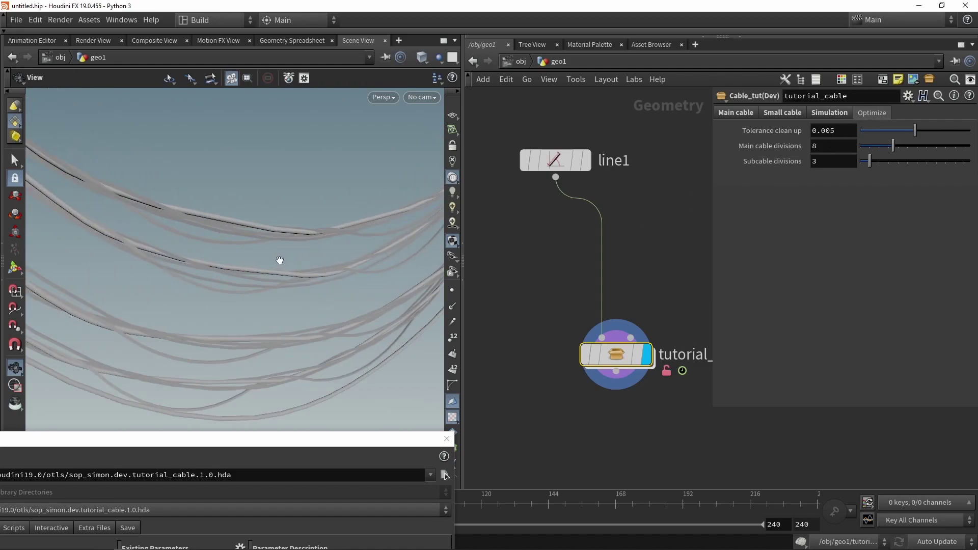
scroll(255, 263, up, 10)
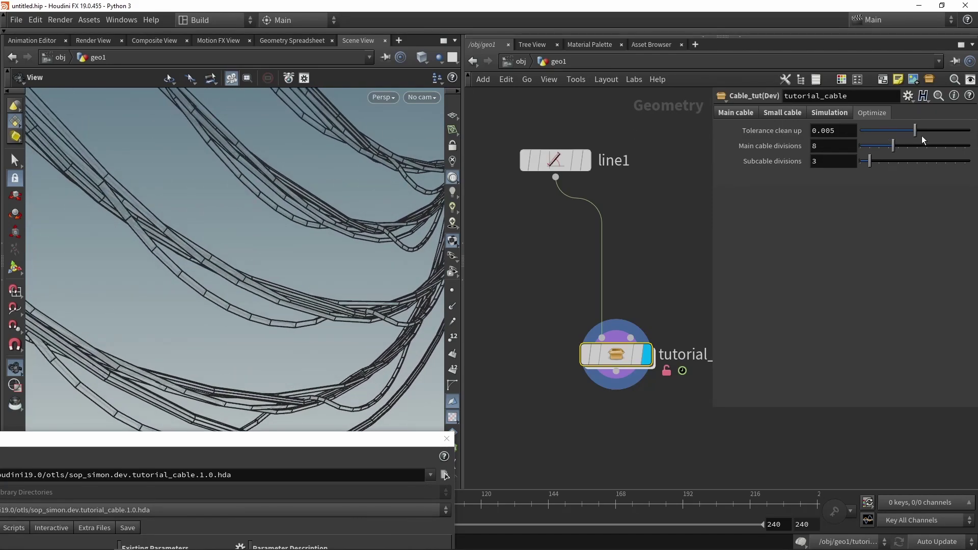
drag(920, 131, 948, 125)
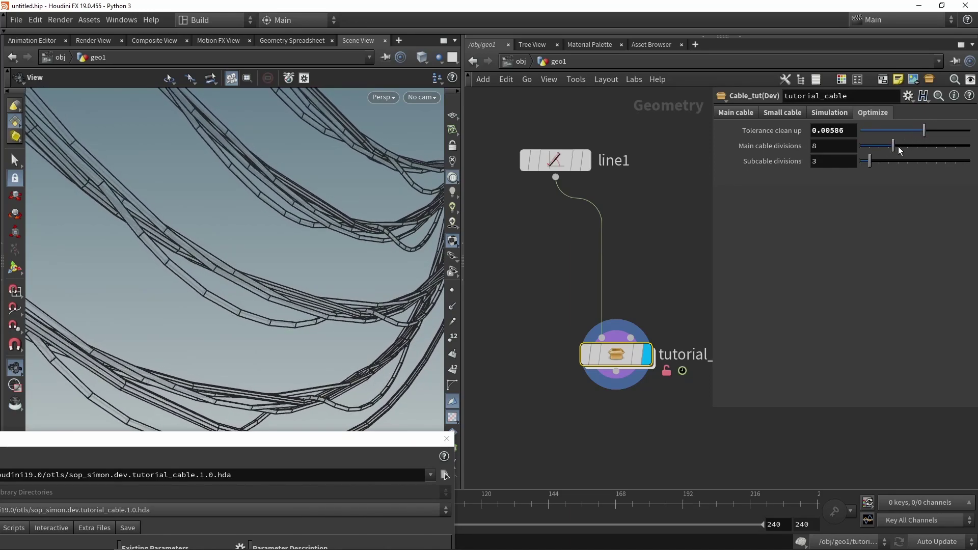
mouse_move(931, 142)
mouse_down()
mouse_move(955, 138)
mouse_move(877, 145)
mouse_move(919, 140)
mouse_up()
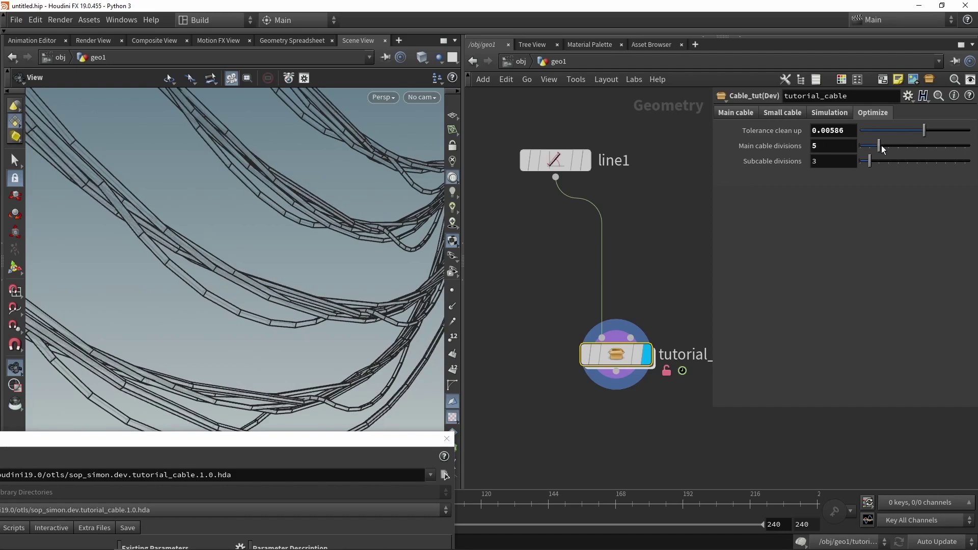
mouse_move(898, 145)
mouse_down()
mouse_move(873, 145)
mouse_move(911, 143)
mouse_move(848, 164)
mouse_move(885, 161)
mouse_move(861, 163)
mouse_move(892, 146)
mouse_up()
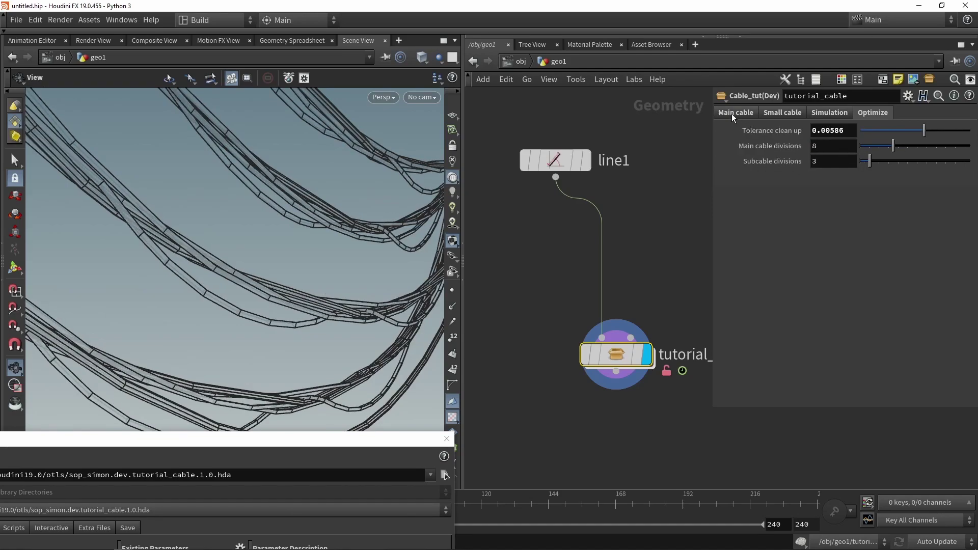
Uncheck Enable Sim so the cables lie straight, then view the Main cable settings
click(829, 112)
drag(280, 250, 328, 291)
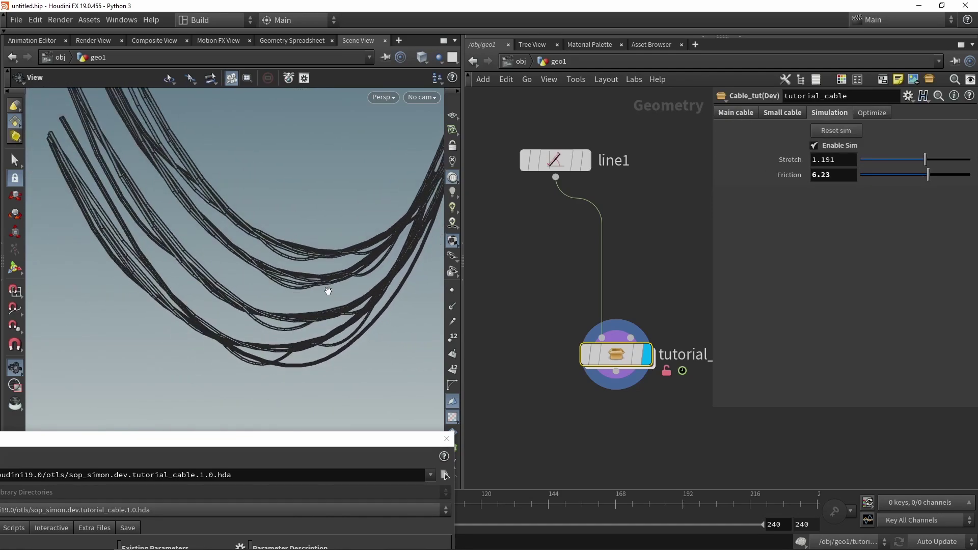
click(735, 112)
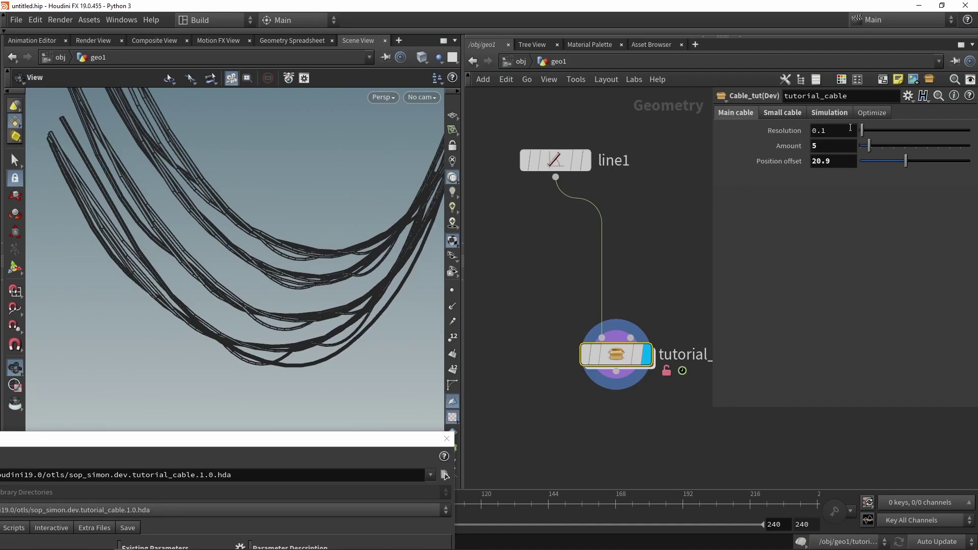
click(829, 112)
click(831, 146)
scroll(288, 282, down, 10)
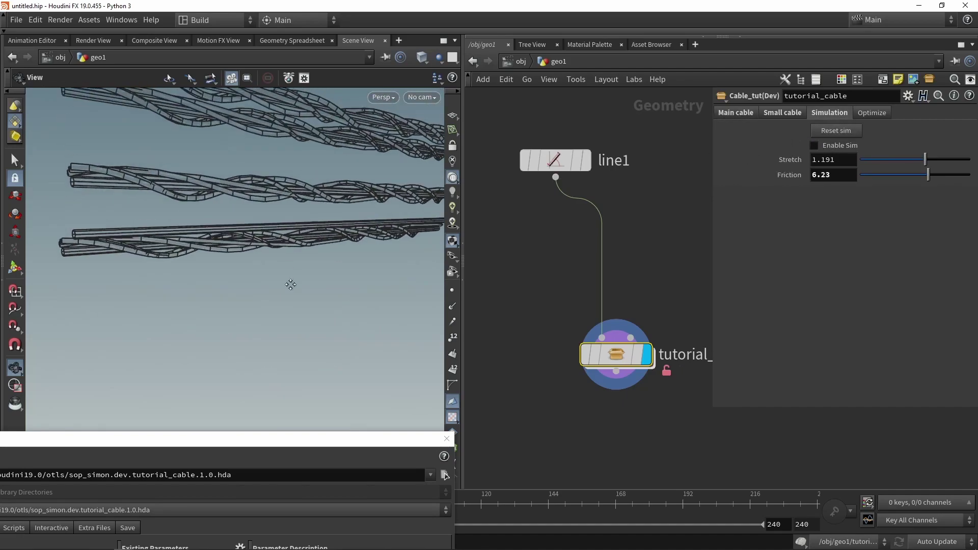
drag(255, 262, 261, 259)
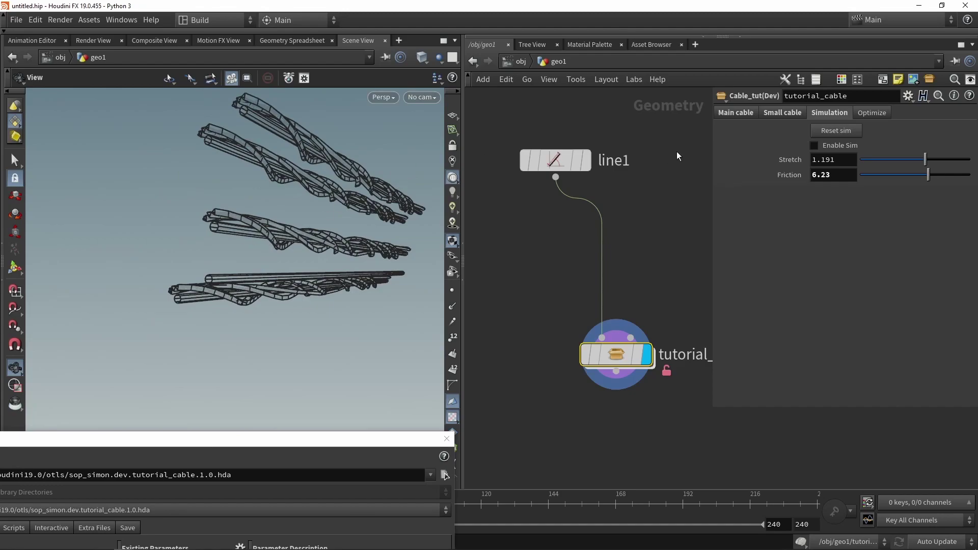
click(735, 113)
drag(231, 158, 400, 219)
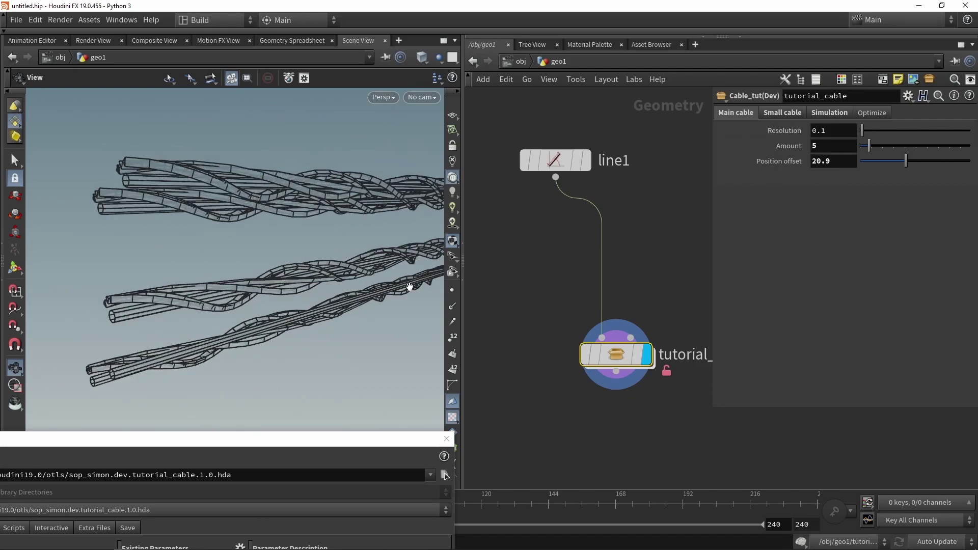
key(i)
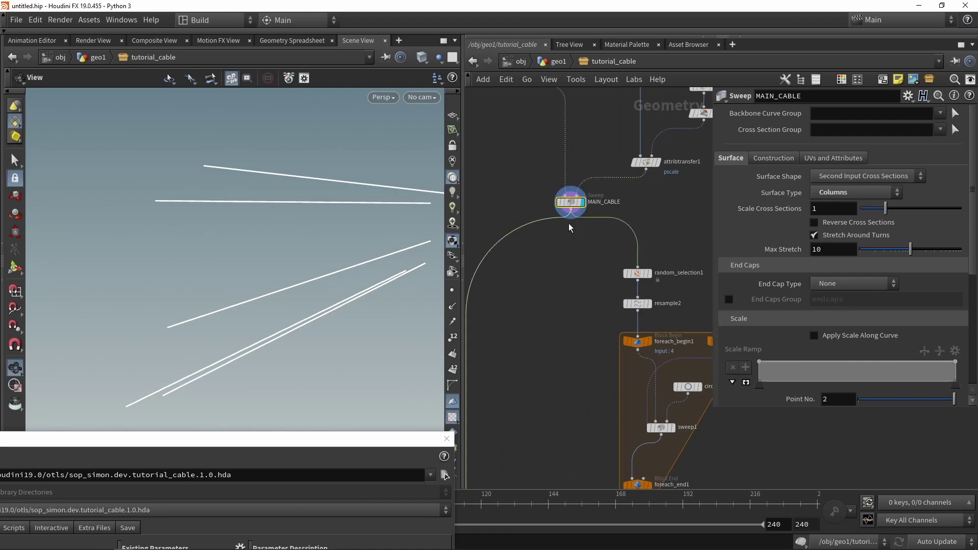
scroll(585, 214, down, 6)
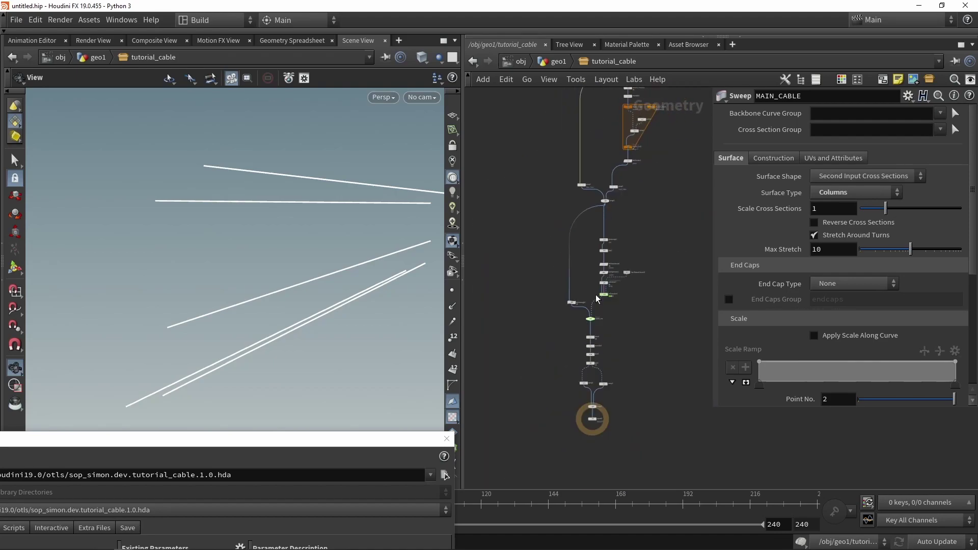
scroll(597, 298, up, 5)
click(562, 280)
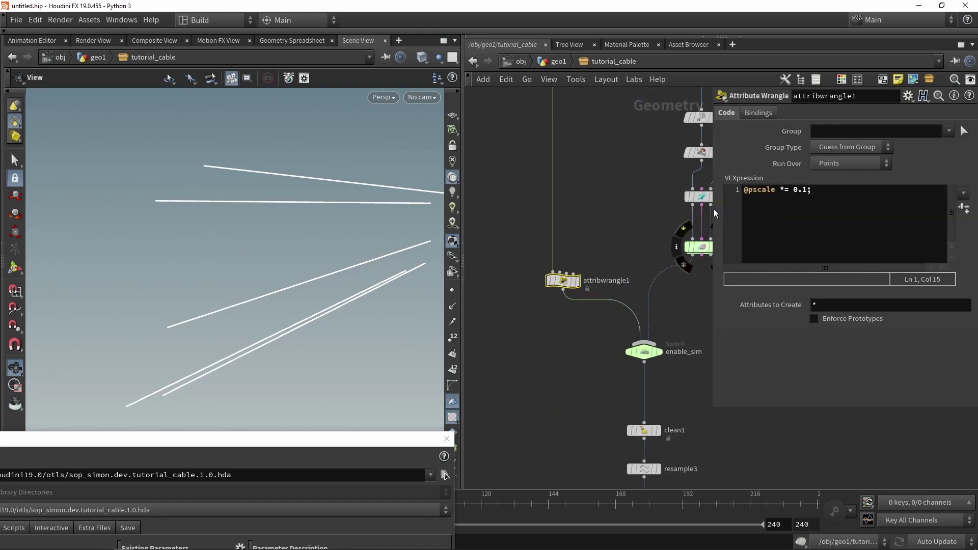
key(ctrl+c)
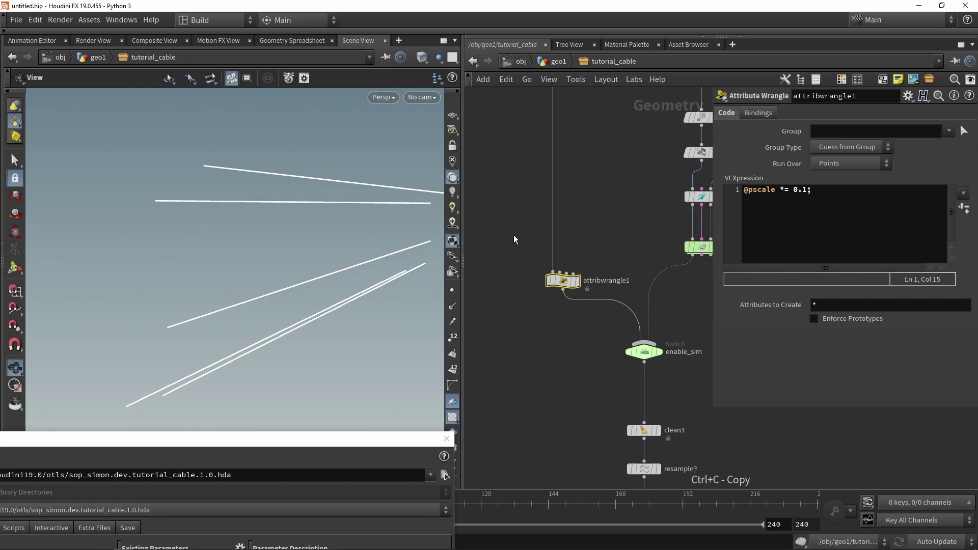
scroll(514, 239, down, 5)
scroll(591, 170, up, 5)
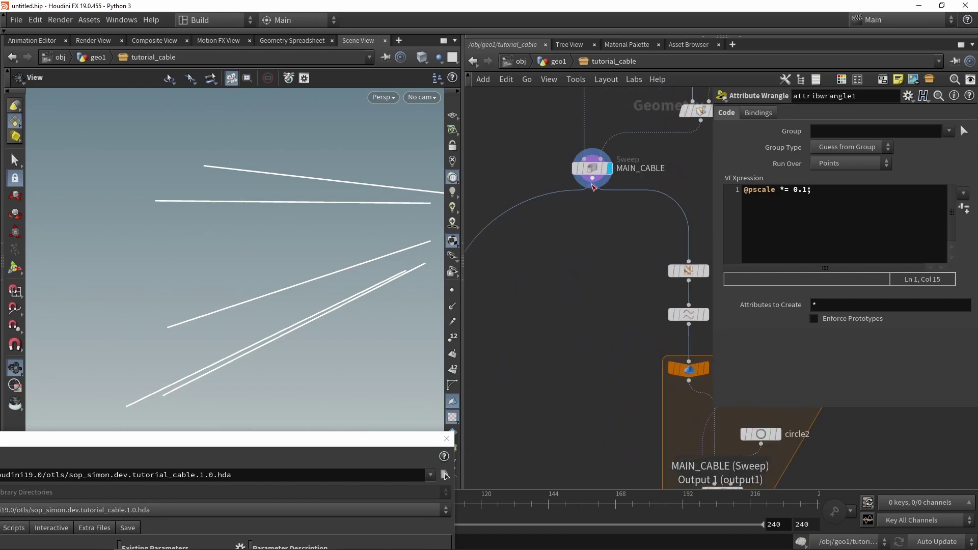
key(ctrl+v)
drag(584, 218, 615, 219)
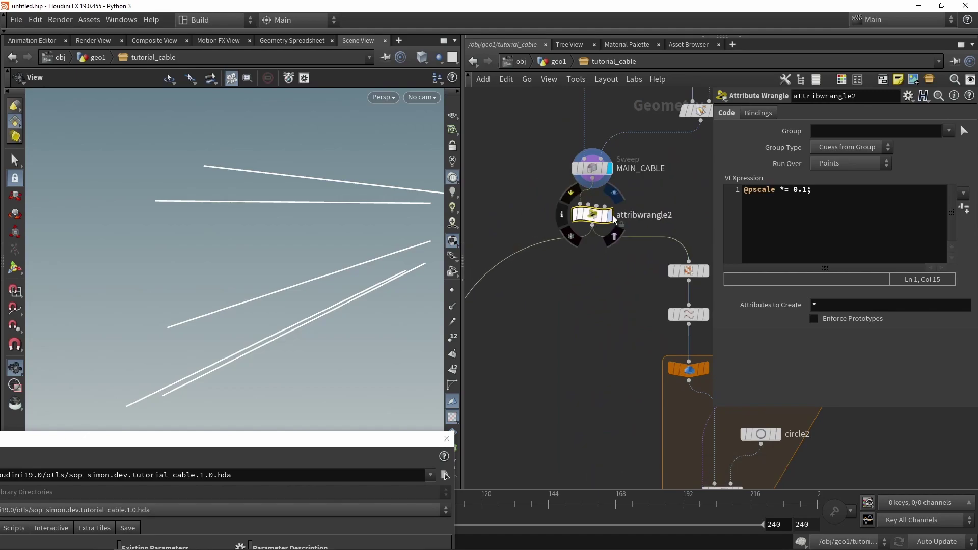
click(614, 217)
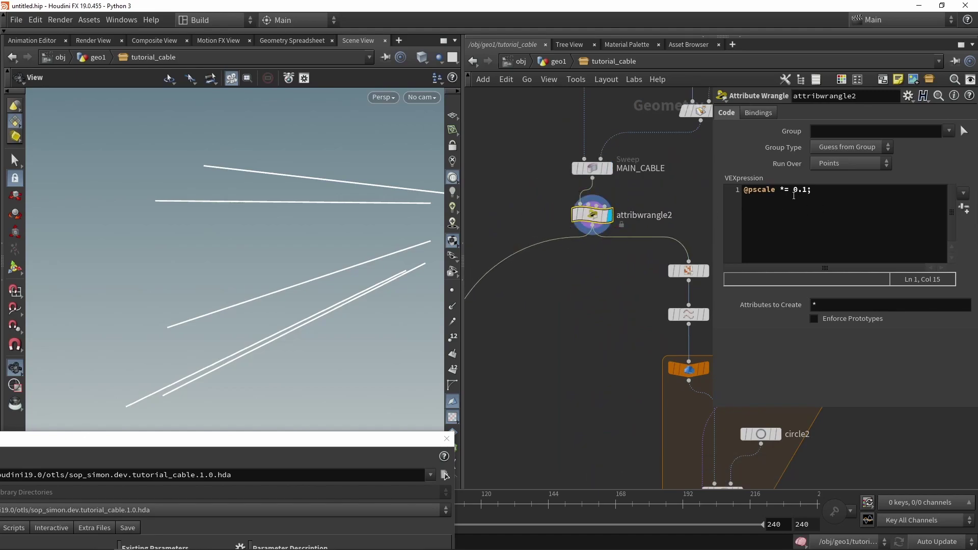
click(809, 193)
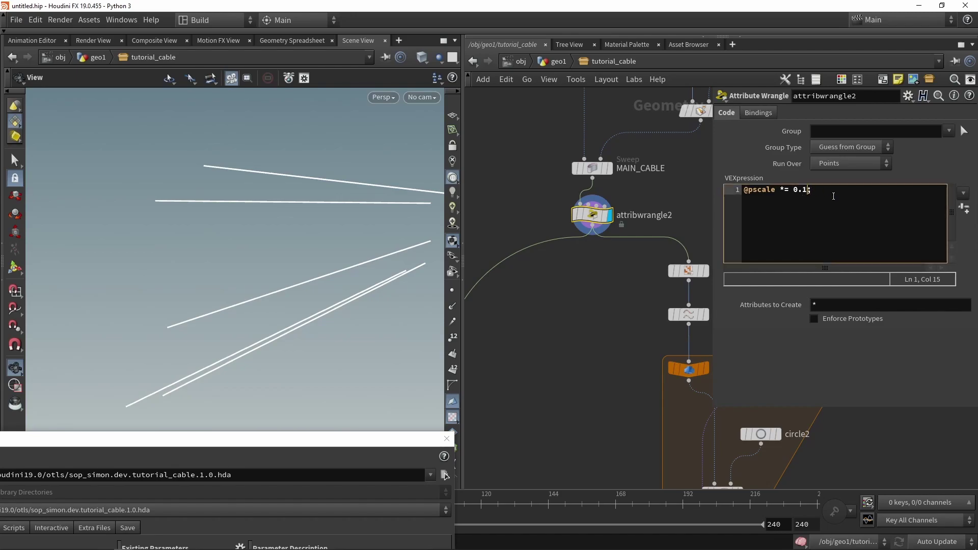
key(BackSpace)
key(BackSpace)
key(BackSpace)
text(ch)
text((")
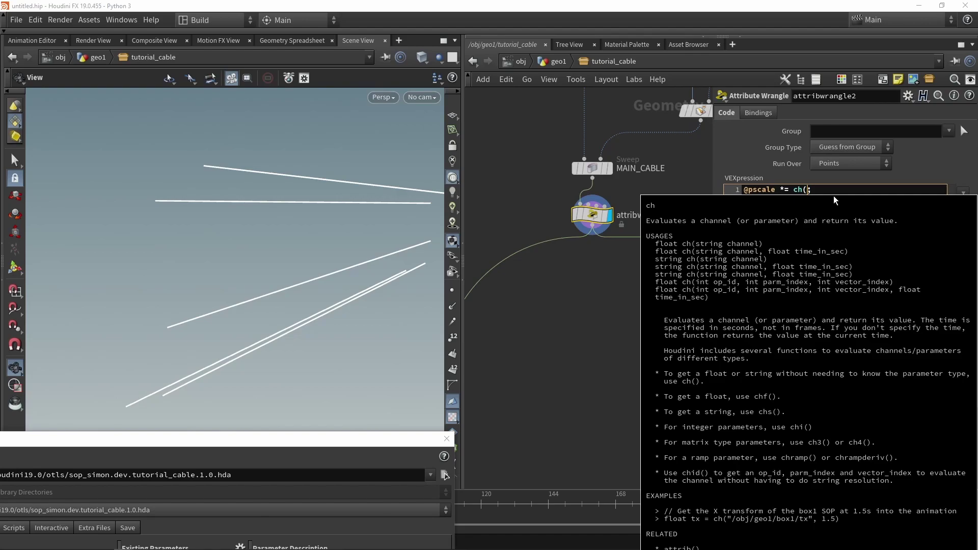
text(scale)
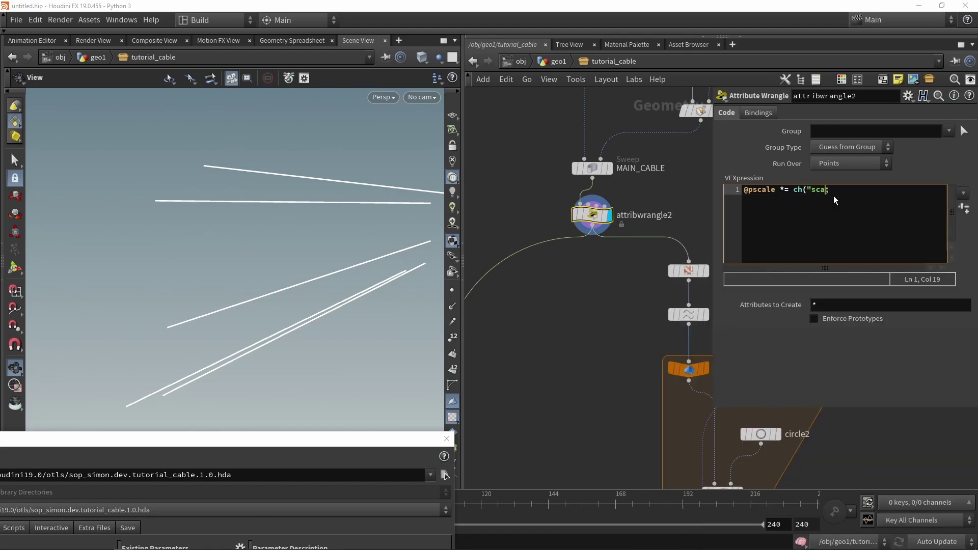
text(");)
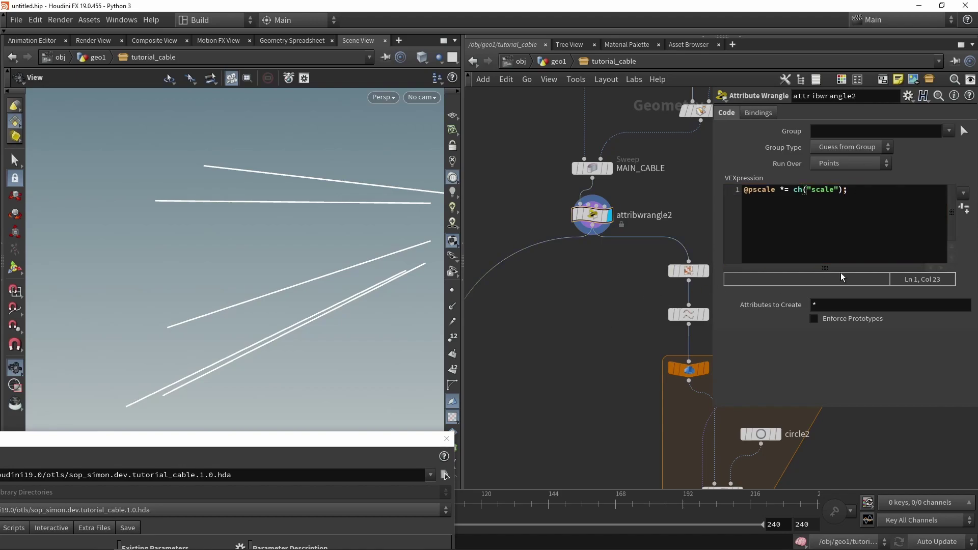
Create the wrangle's spare Scale parameter and set it to 0.647
click(965, 210)
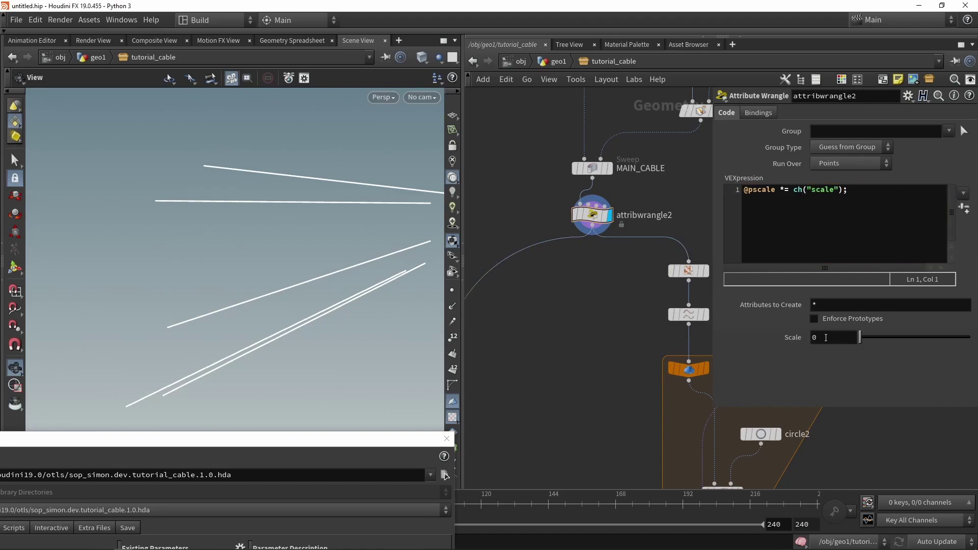
drag(859, 337, 930, 337)
drag(344, 440, 395, 277)
drag(794, 189, 840, 189)
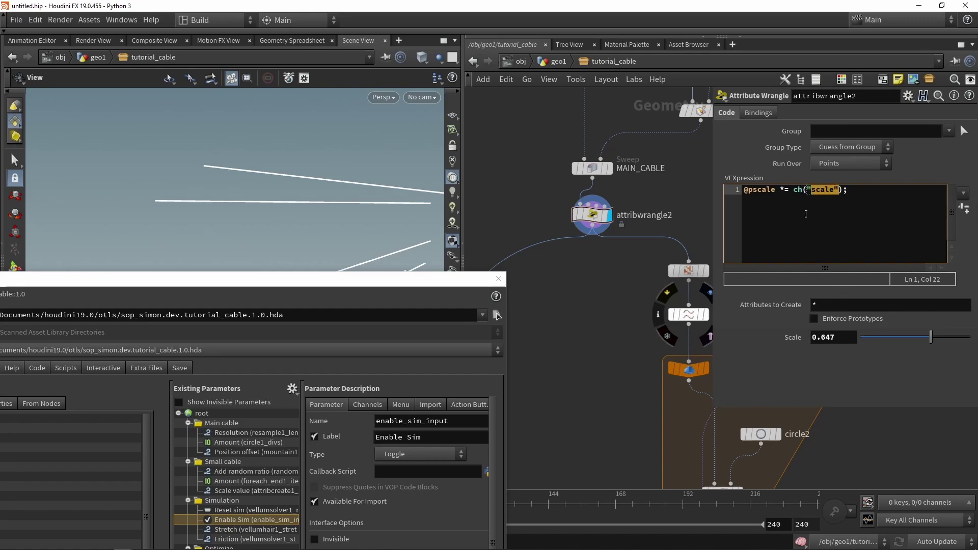
Promote the wrangle's Scale parameter into the asset's Main cable folder
click(785, 337)
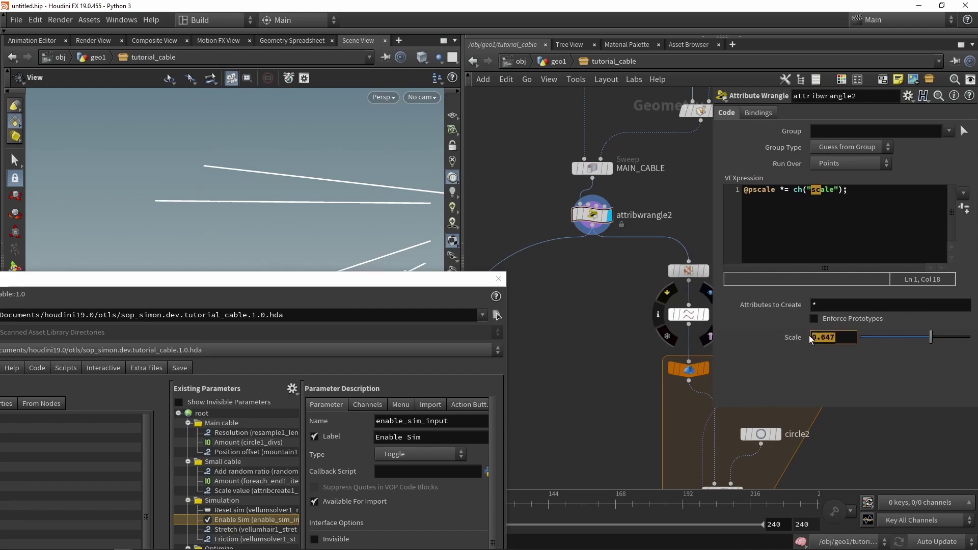
drag(400, 280, 458, 47)
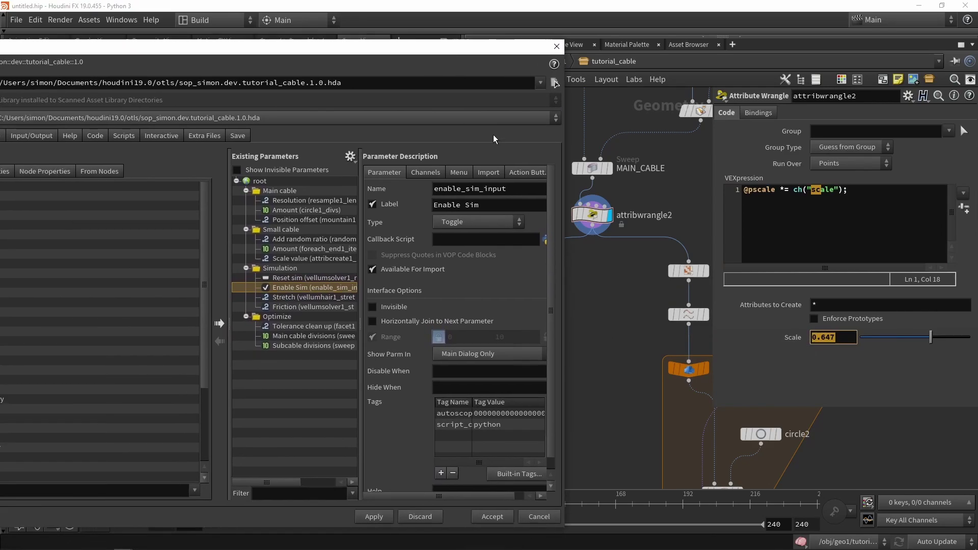
click(818, 338)
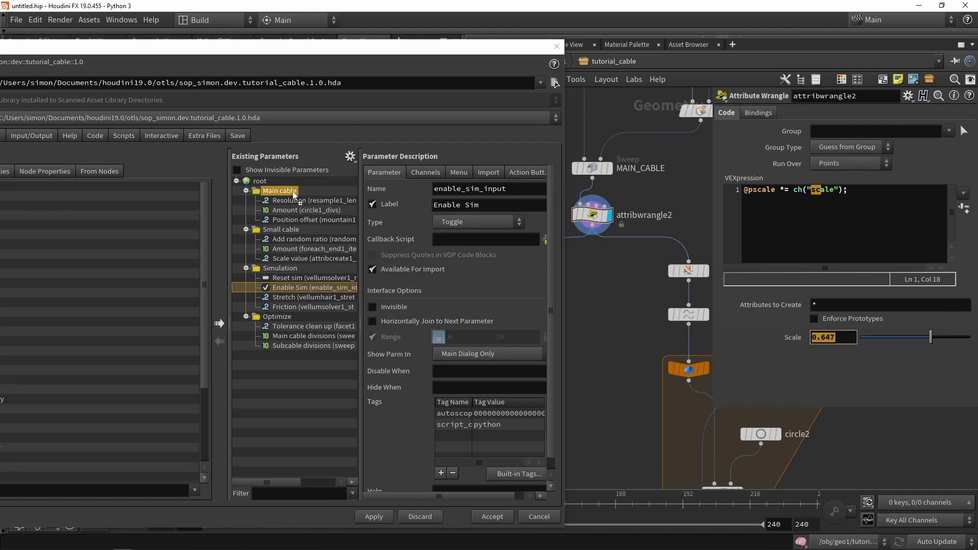
drag(294, 194, 291, 191)
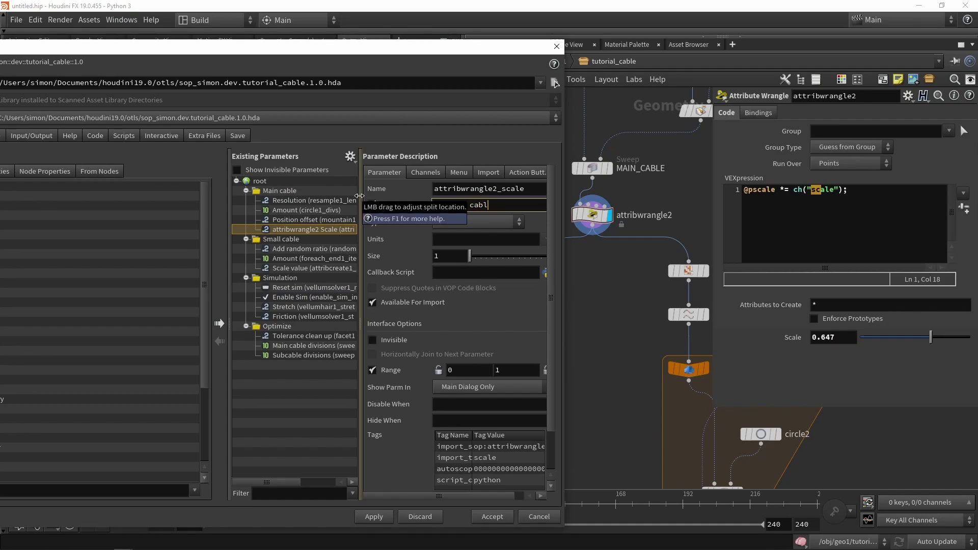
Label it 'Overall cable scale' with range 0.5 to 3, then apply and accept
text(e scal)
key(Return)
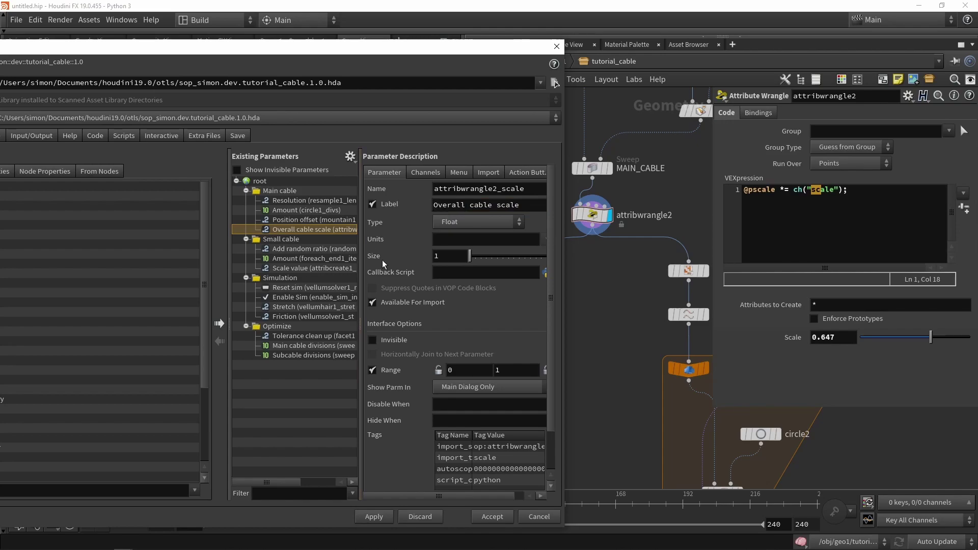
text(0.5)
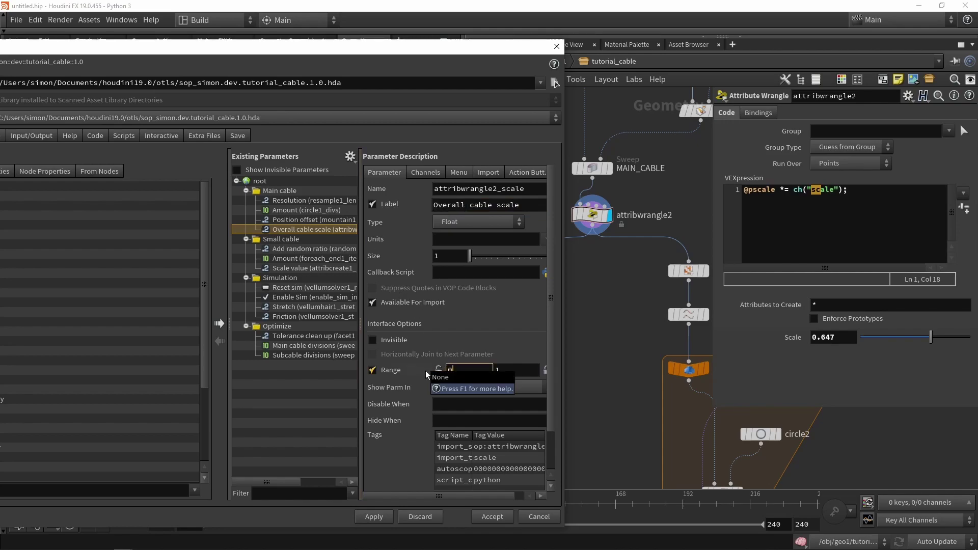
key(Tab)
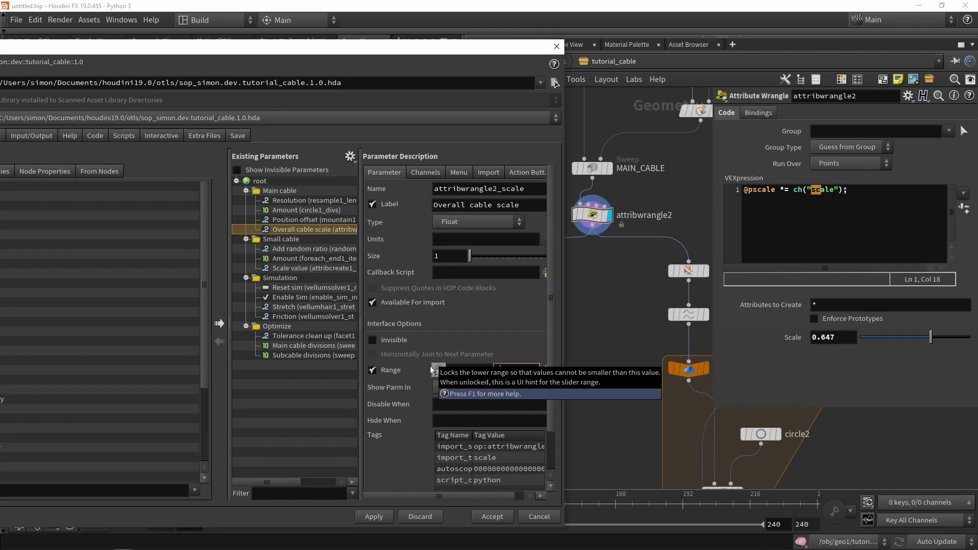
text(3)
click(373, 514)
click(488, 516)
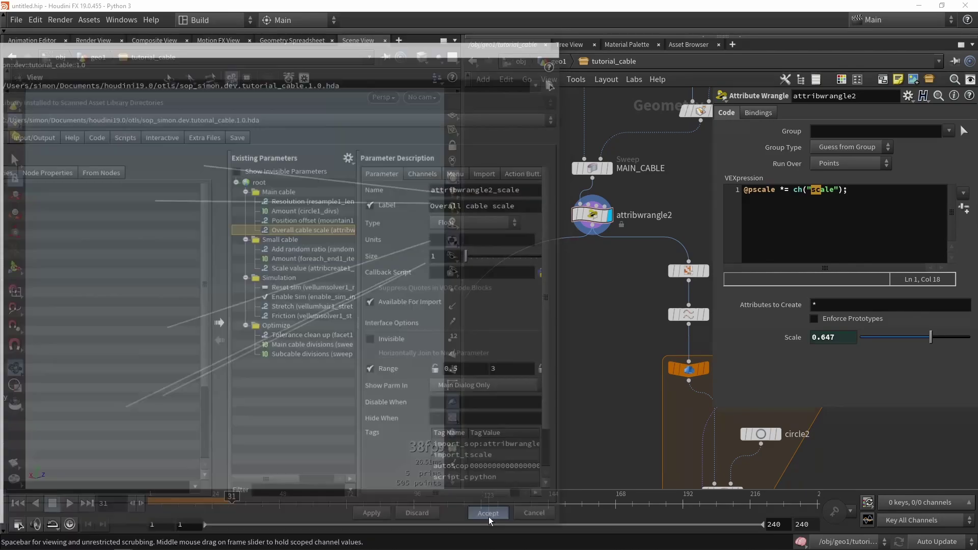
At the geo1 level, raise the cable's Overall cable scale to 3
click(550, 62)
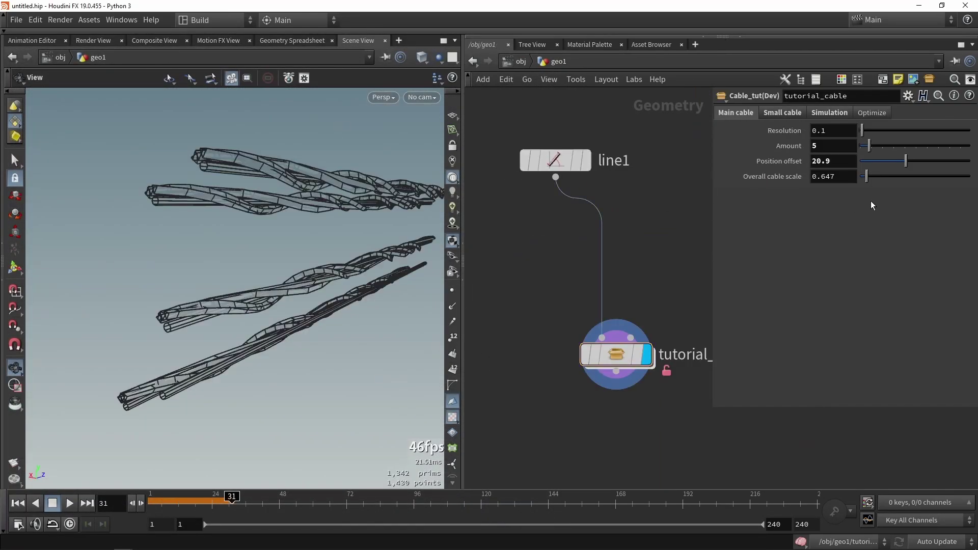
drag(866, 176, 969, 176)
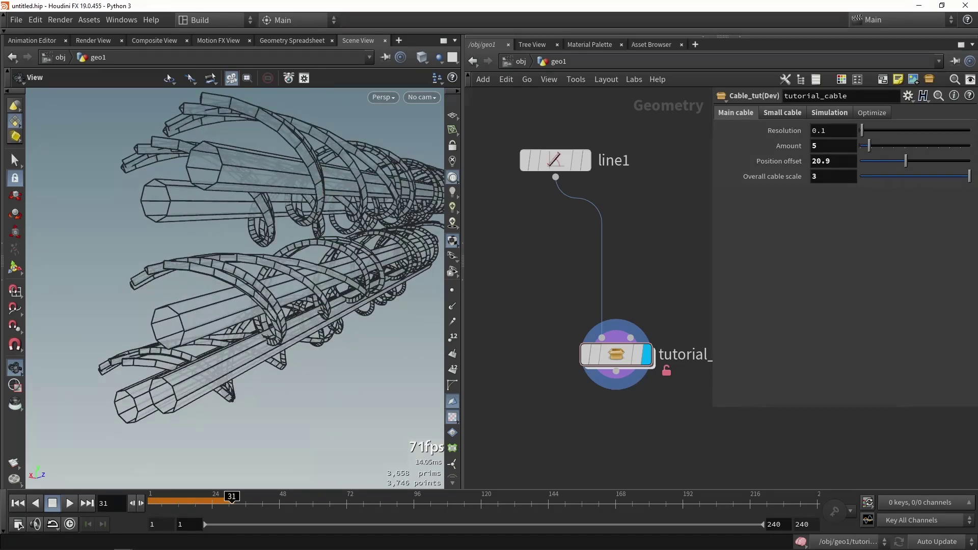
drag(258, 279, 273, 207)
Reset the cable simulation, inspect the thicker cables up close, and rewind to frame 1
drag(290, 156, 356, 239)
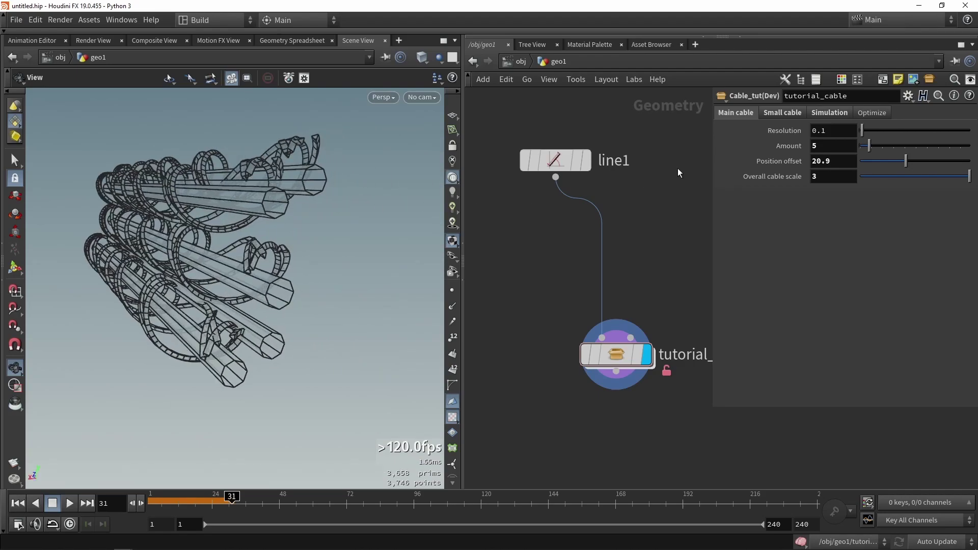
click(825, 114)
click(837, 131)
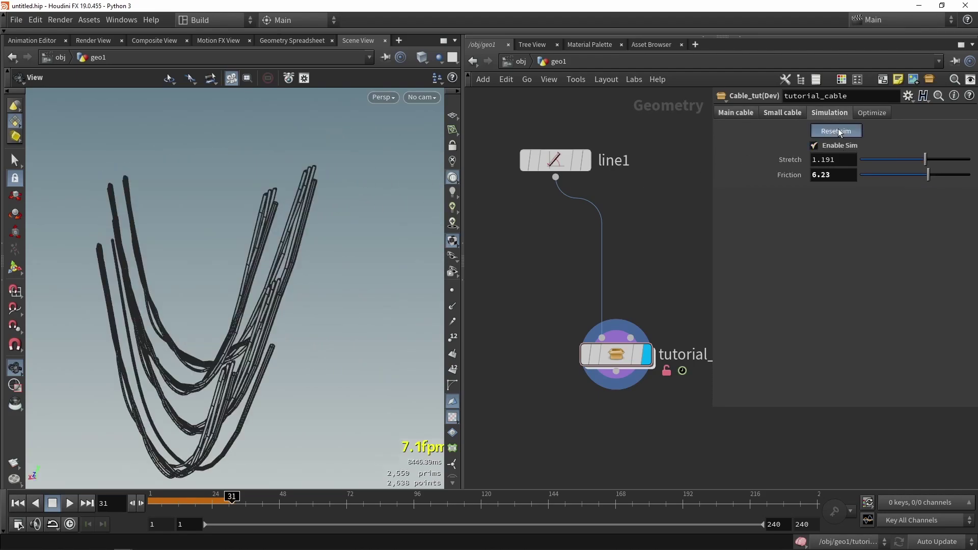
drag(414, 228, 320, 302)
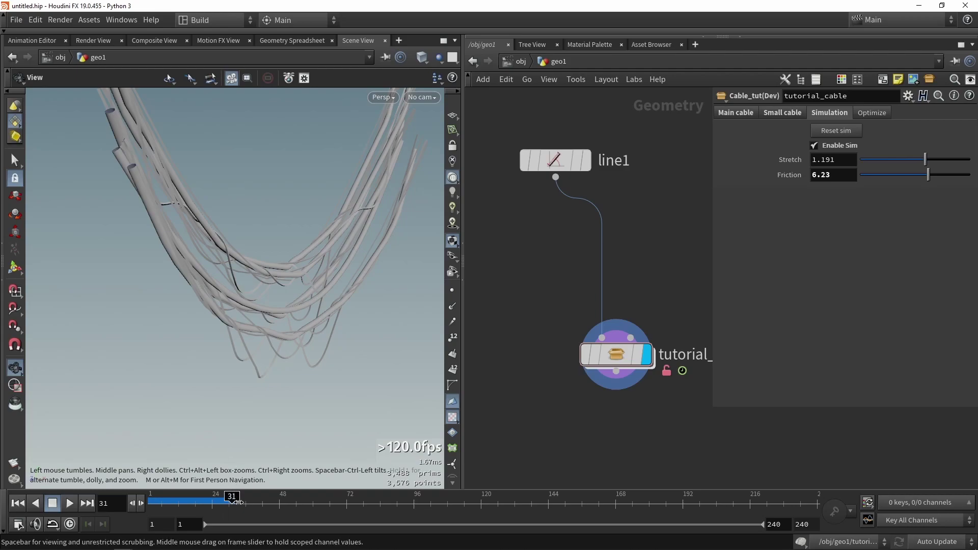
mouse_move(232, 497)
mouse_down()
mouse_move(137, 503)
mouse_move(187, 499)
mouse_up()
Inside tutorial_cable, add a Time Shift node fed by vellumsolver1's output
double_click(611, 354)
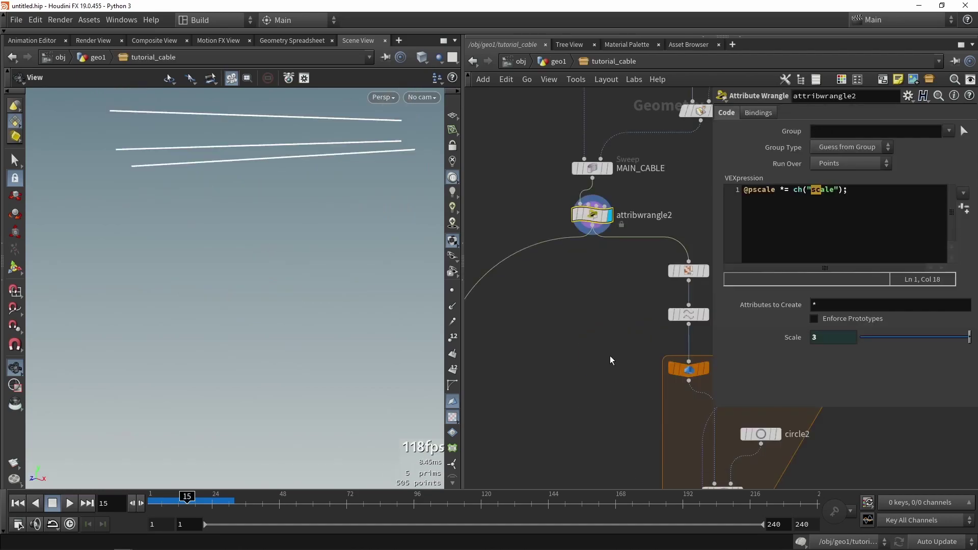
scroll(609, 356, down, 10)
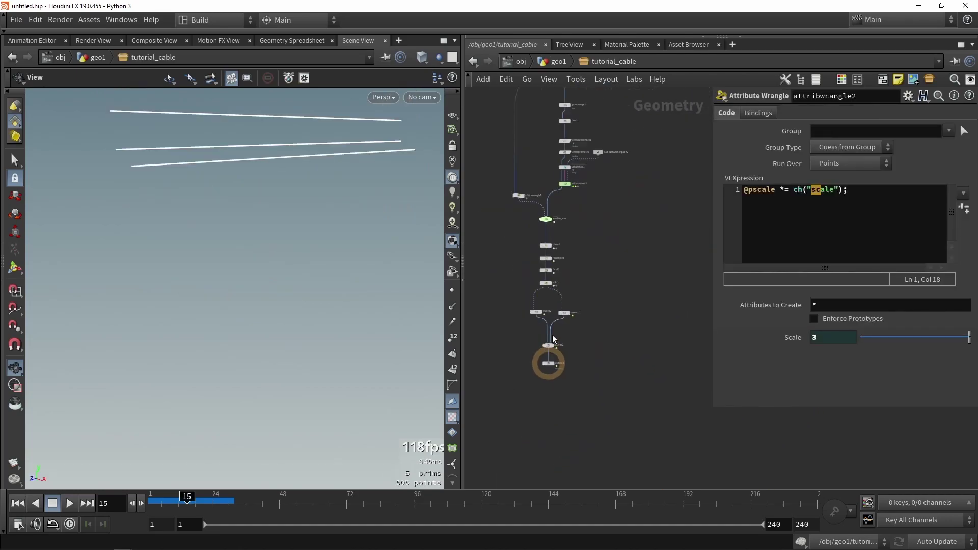
scroll(553, 338, up, 1)
key(Tab)
text(time)
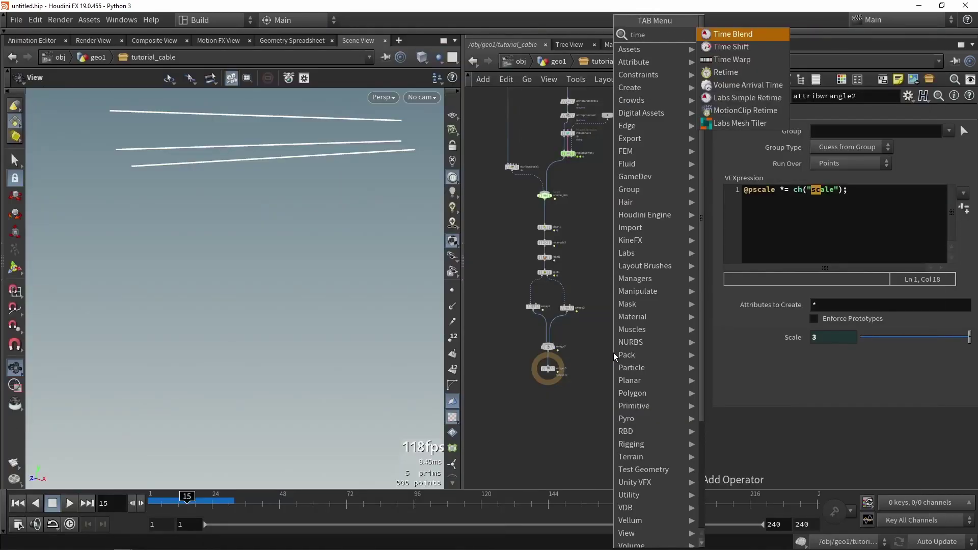
text(sh)
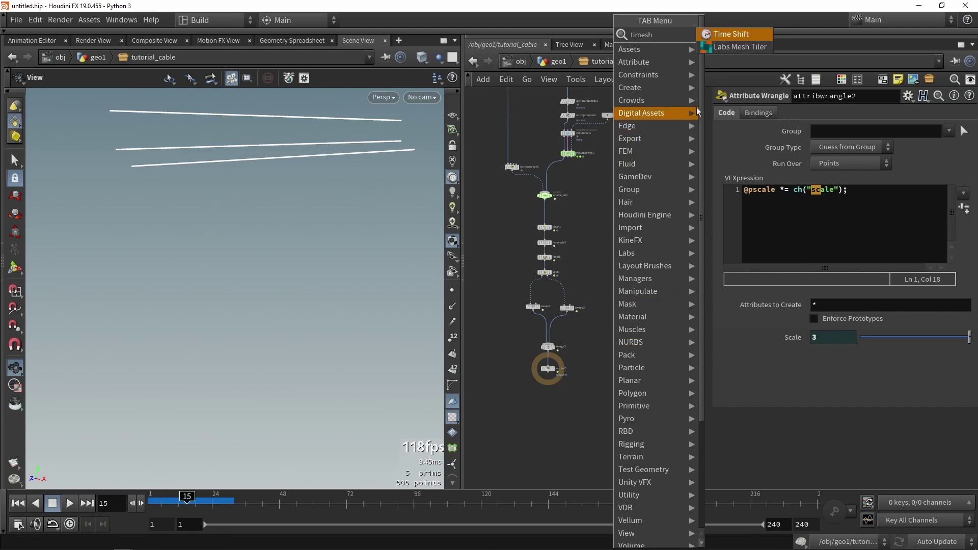
click(729, 34)
click(573, 210)
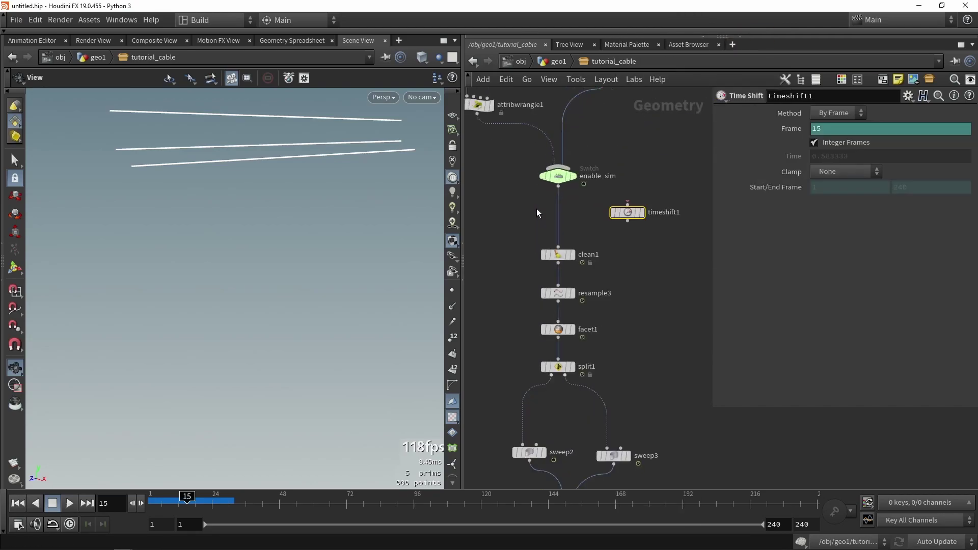
scroll(582, 153, up, 5)
drag(583, 140, 605, 286)
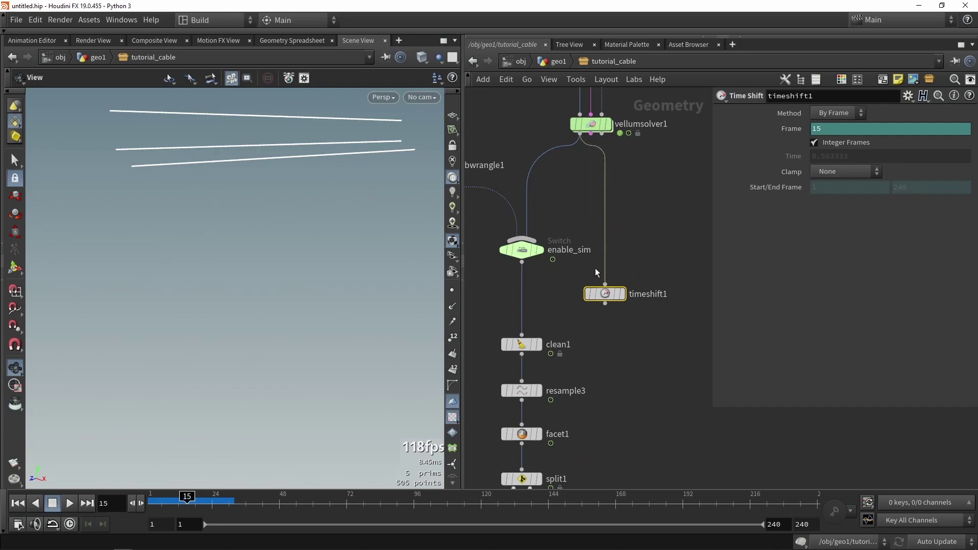
drag(569, 204, 585, 202)
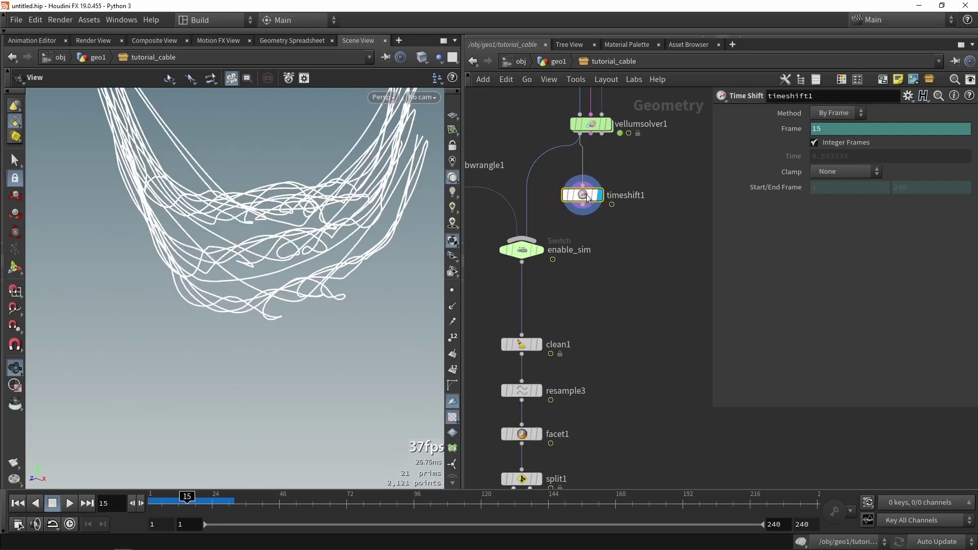
Remove timeshift1's $F expression, set Frame to 30, and place it beneath vellumsolver1
click(791, 131)
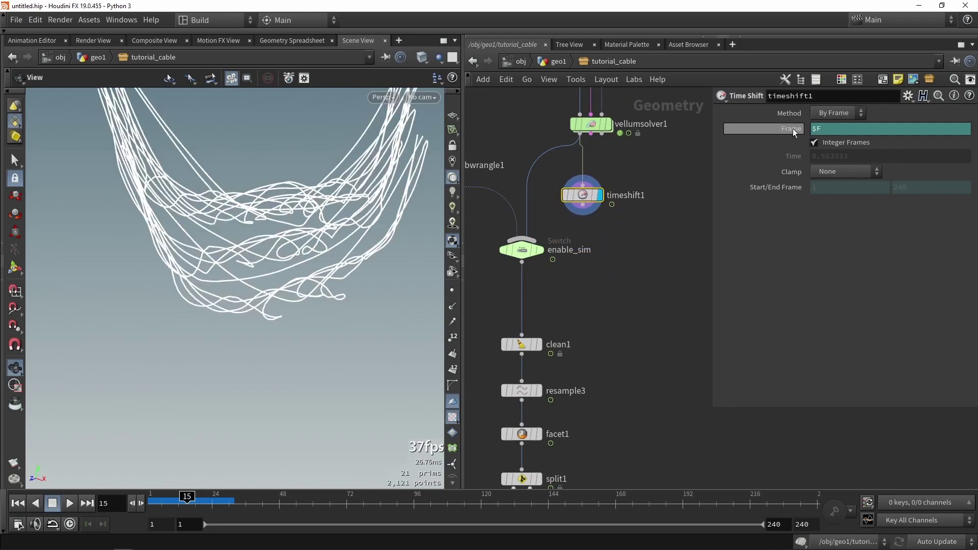
right_click(793, 132)
click(817, 276)
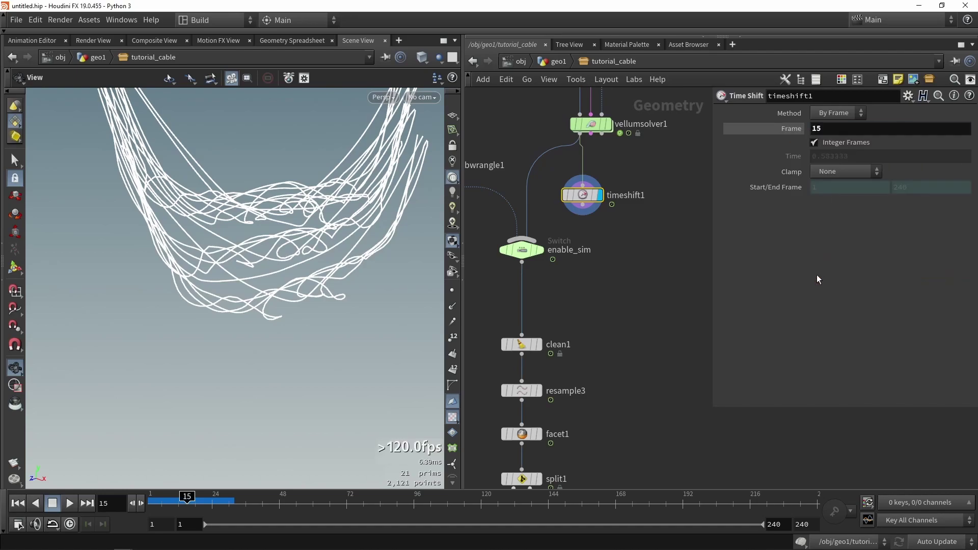
click(820, 129)
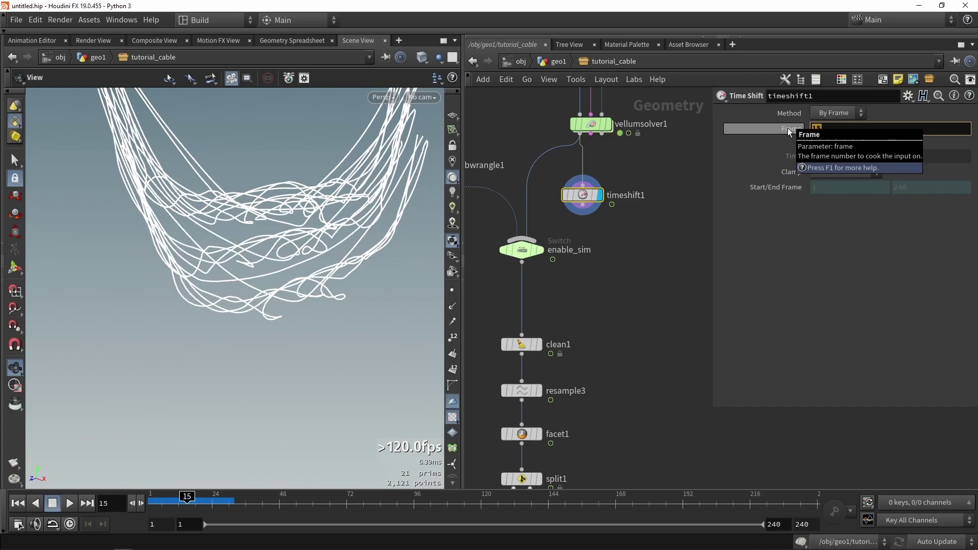
text(30)
key(Return)
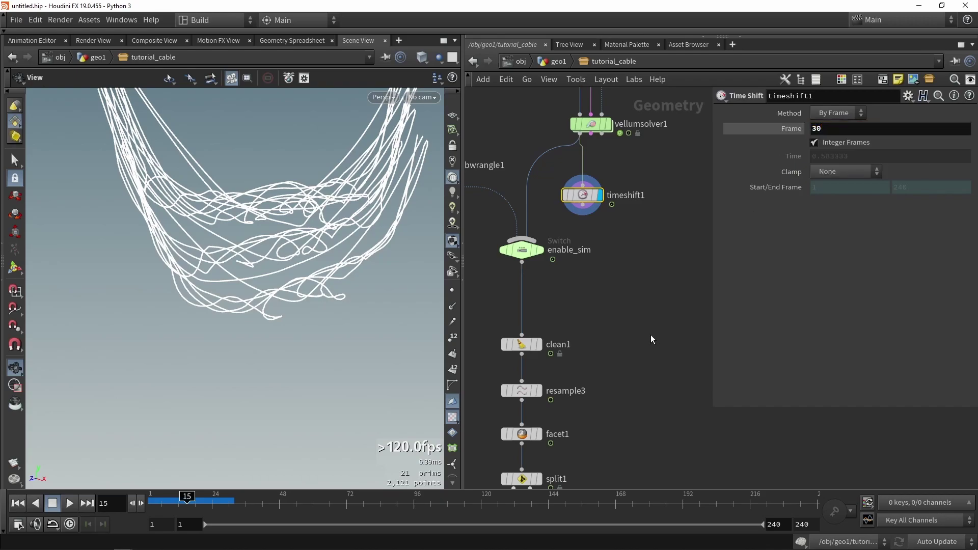
mouse_move(581, 199)
mouse_down()
mouse_move(533, 163)
mouse_move(588, 184)
mouse_up()
mouse_move(216, 500)
mouse_down()
mouse_move(195, 496)
mouse_move(229, 497)
mouse_move(158, 497)
mouse_move(719, 493)
mouse_move(243, 496)
mouse_move(676, 477)
mouse_move(655, 499)
mouse_move(155, 497)
mouse_up()
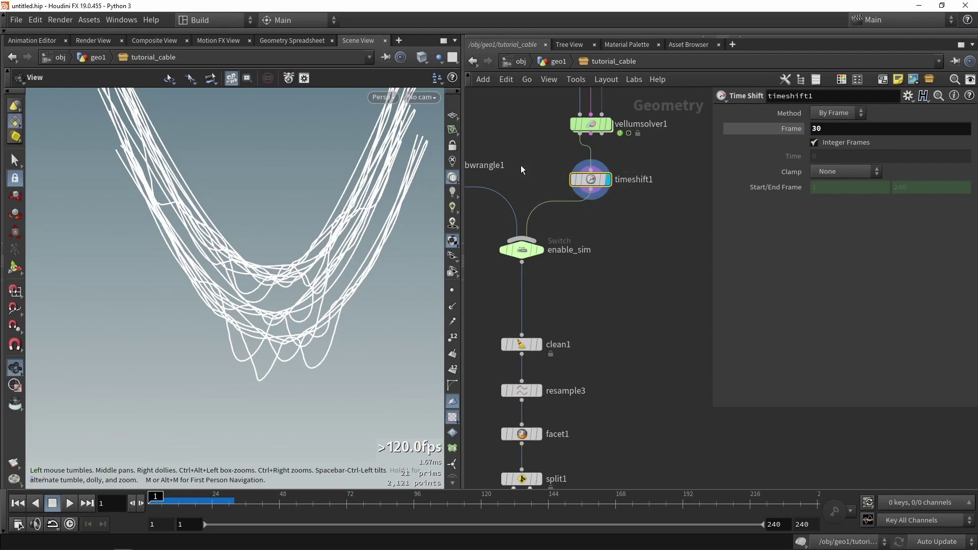
Promote timeshift1's Frame into tutorial_cable's Simulation folder, relabelled 'Outpur frame'
click(90, 20)
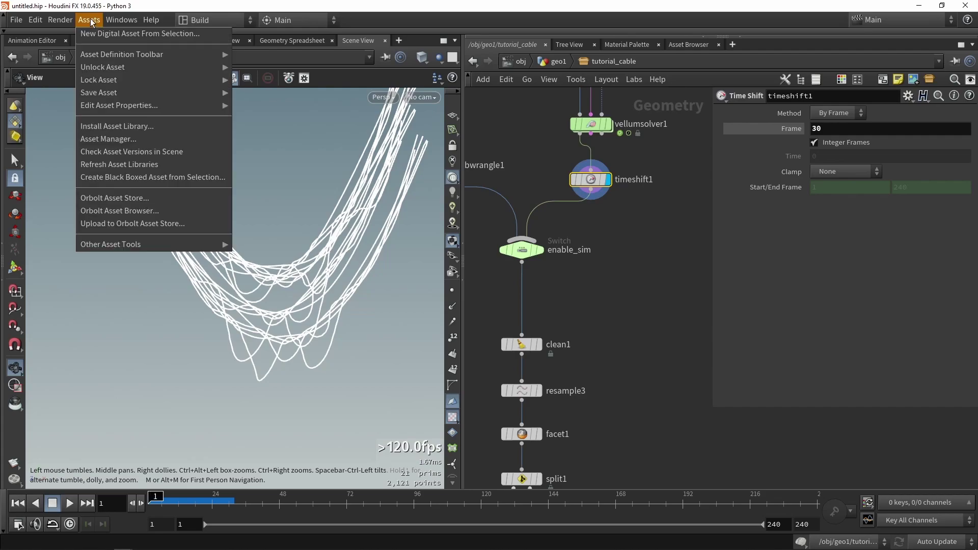
mouse_move(187, 102)
click(247, 102)
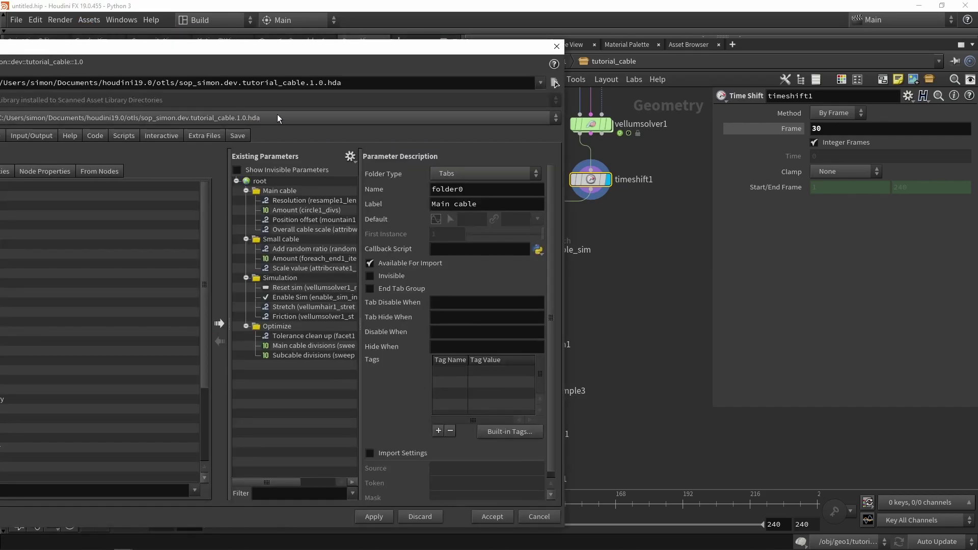
drag(322, 50, 187, 52)
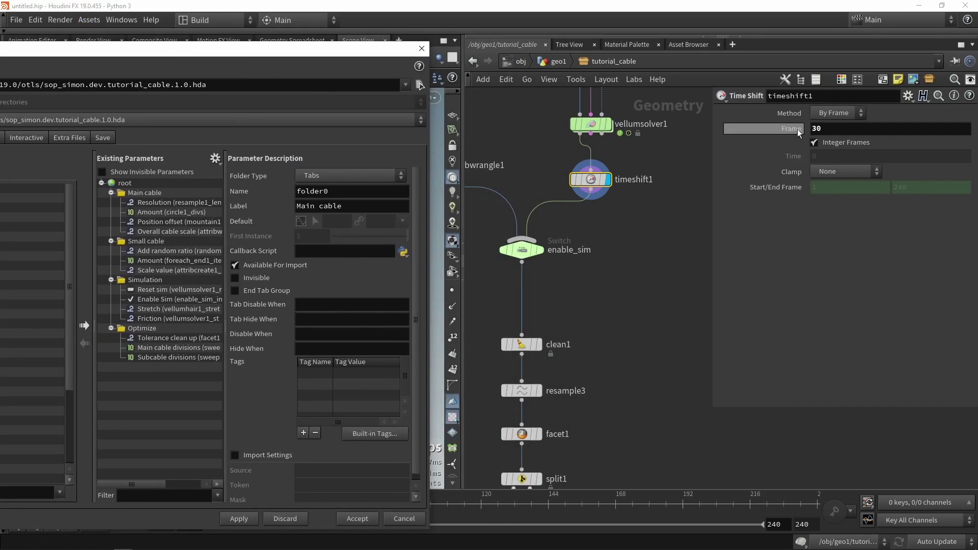
mouse_move(188, 269)
mouse_down()
mouse_move(161, 279)
mouse_move(176, 281)
mouse_up()
drag(356, 211, 261, 204)
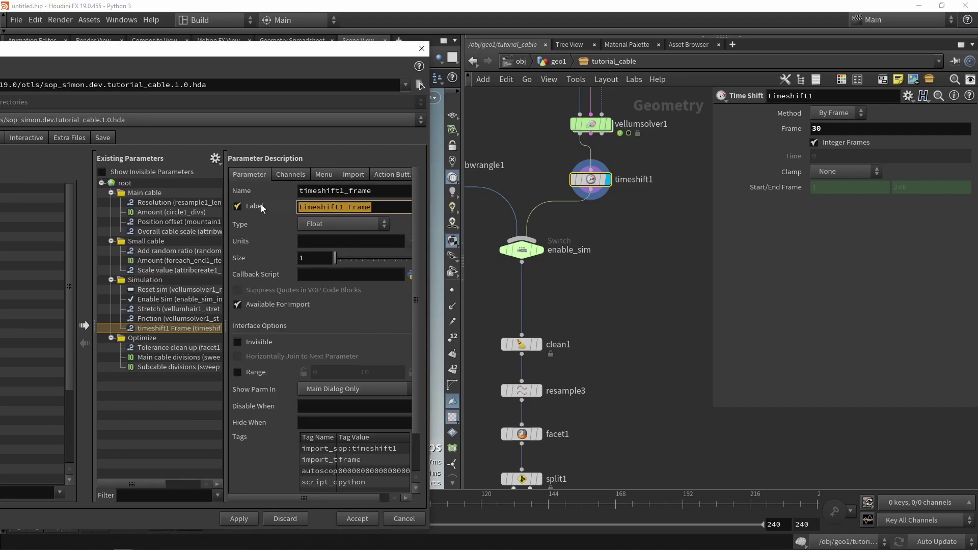
text(Ou)
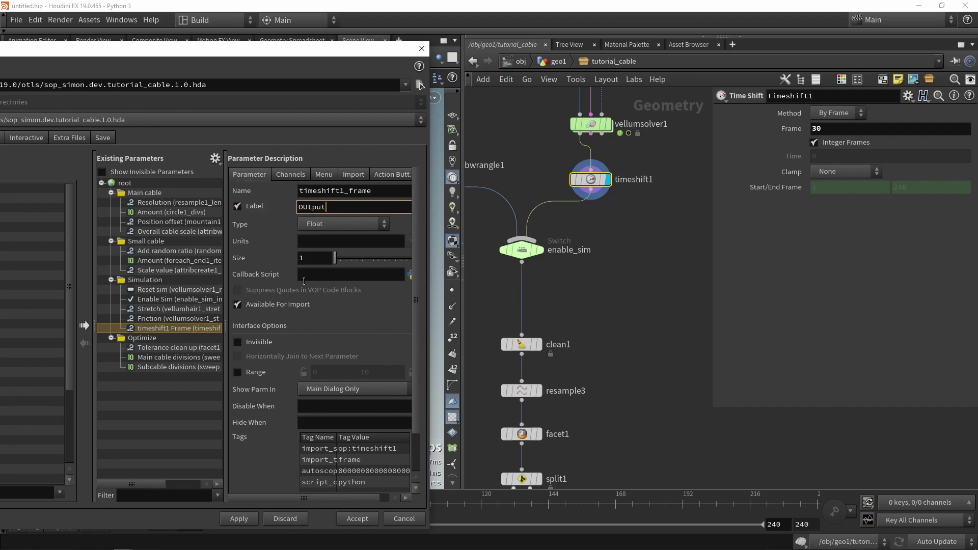
text(tpur frame)
click(357, 519)
key(u)
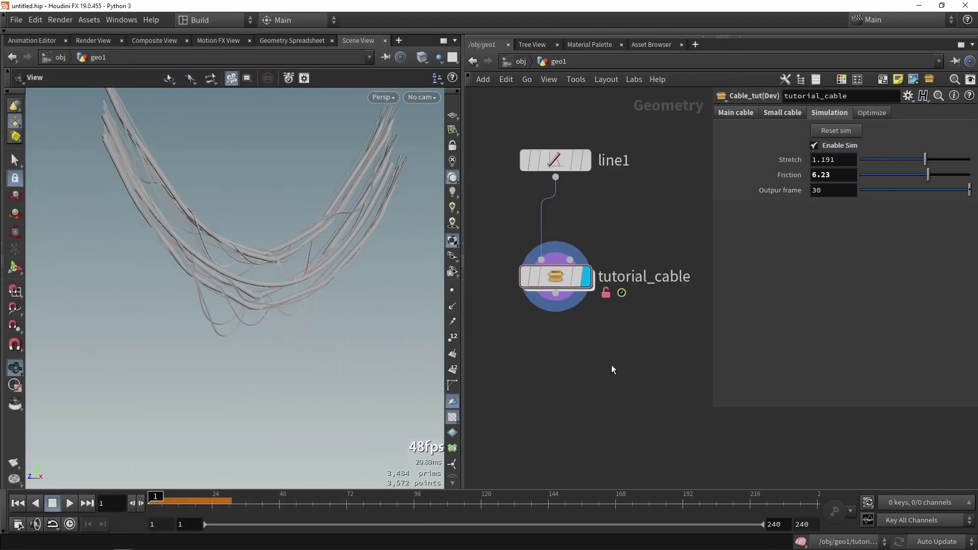